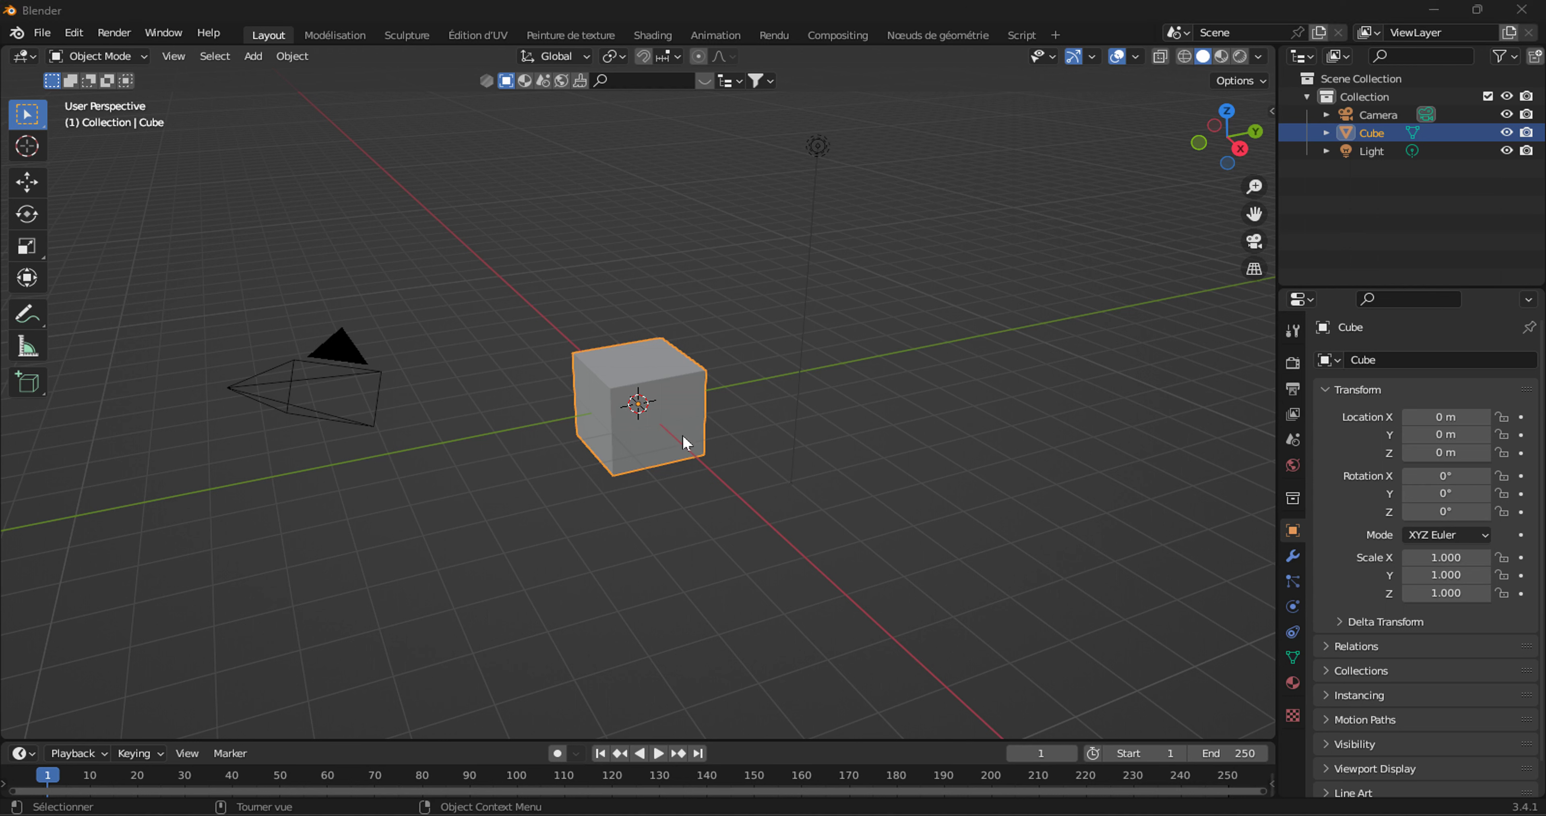
# Orbit around the default cube, then switch to the Geometry Nodes workspace.
pyautogui.moveTo(711, 467)
pyautogui.mouseDown(button='middle')
pyautogui.moveTo(740, 467)
pyautogui.moveTo(697, 473)
pyautogui.mouseUp(button='middle')
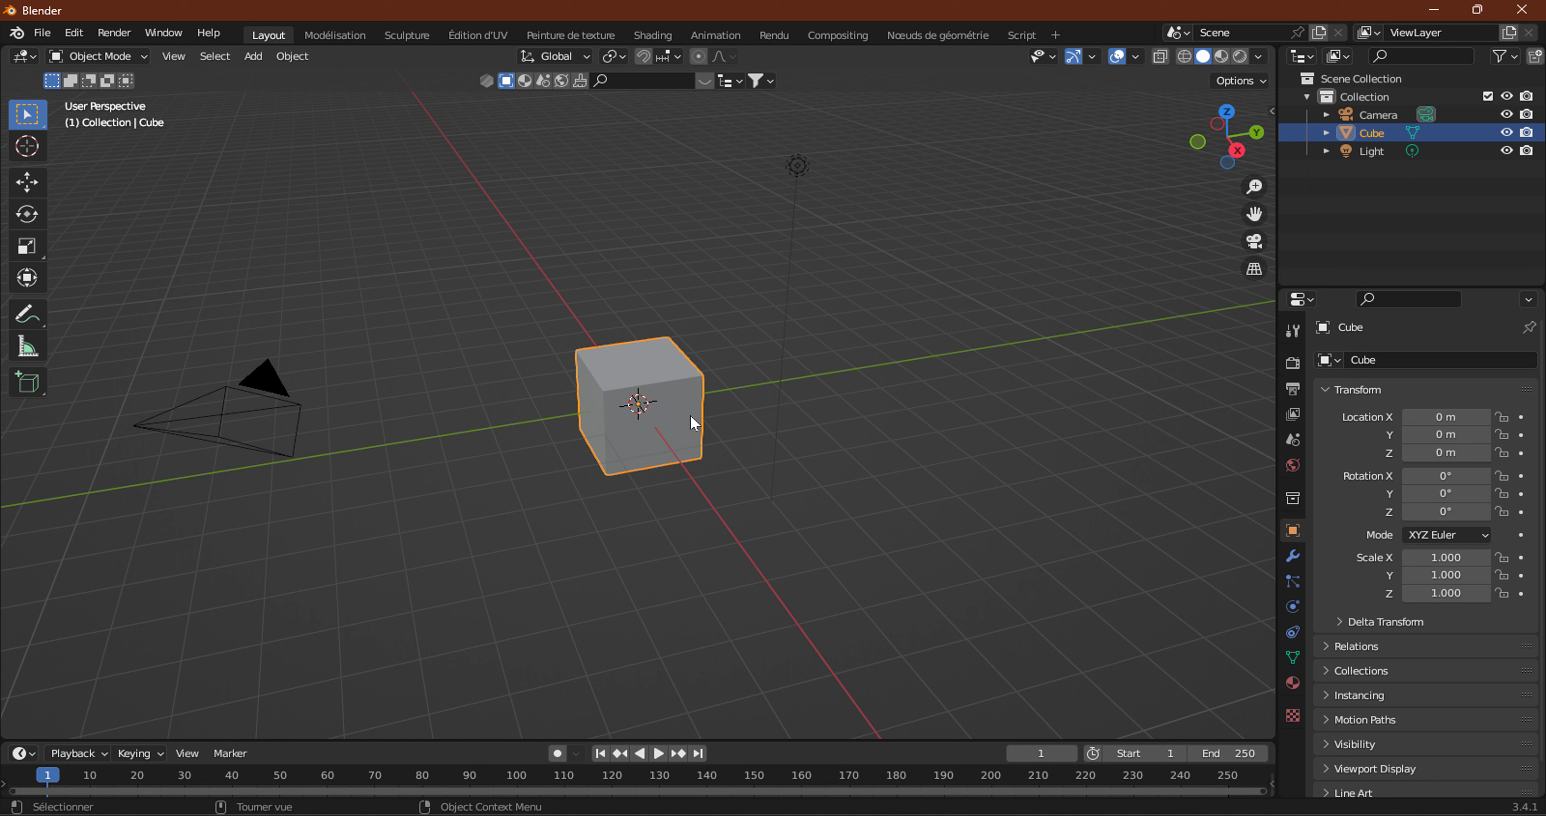
pyautogui.moveTo(794, 241)
pyautogui.mouseDown(button='middle')
pyautogui.moveTo(770, 220)
pyautogui.moveTo(742, 225)
pyautogui.mouseUp(button='middle')
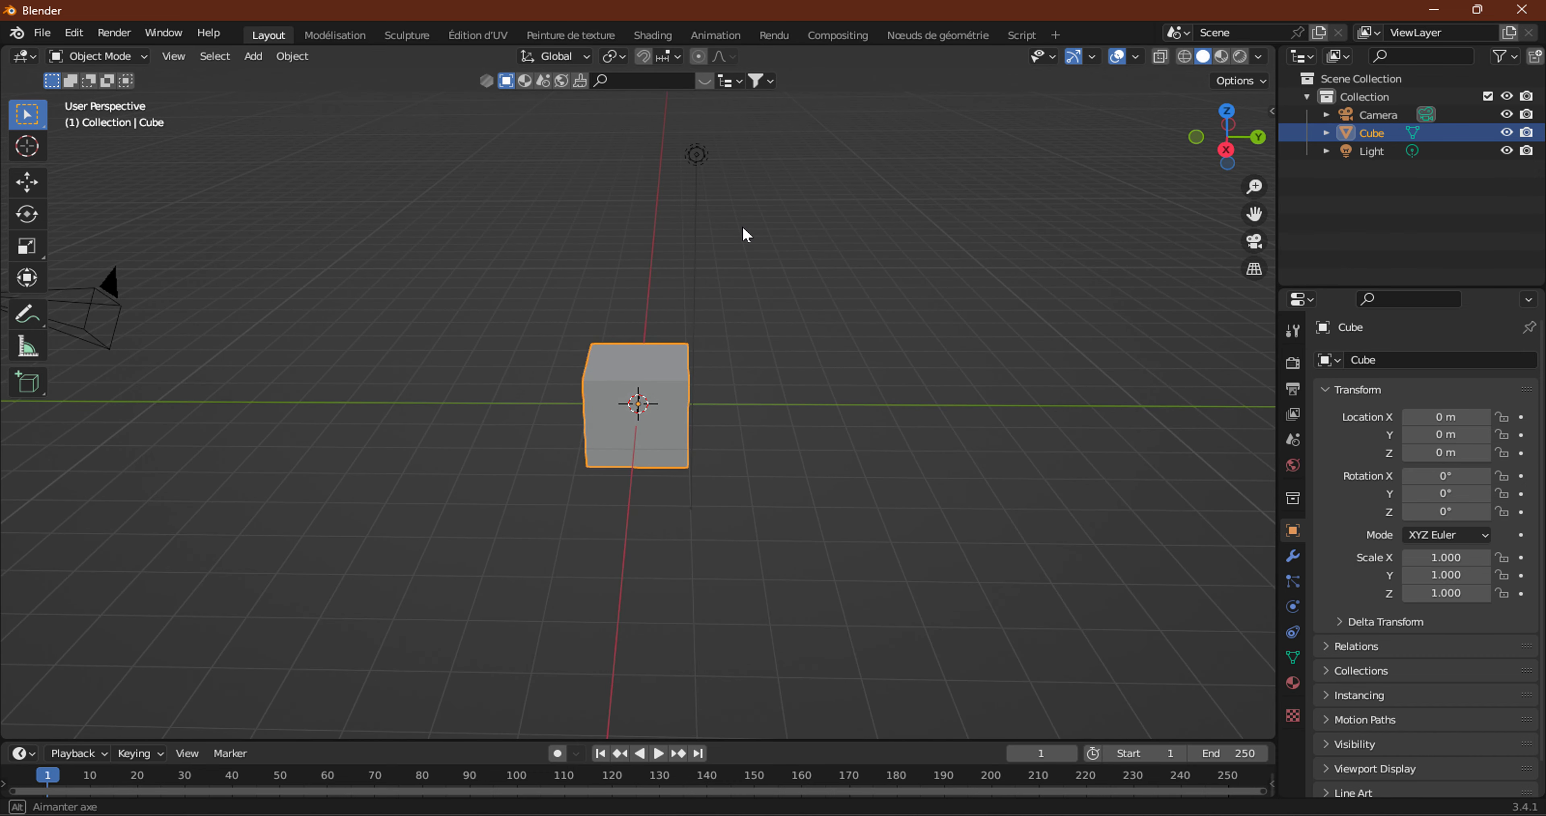
pyautogui.click(947, 37)
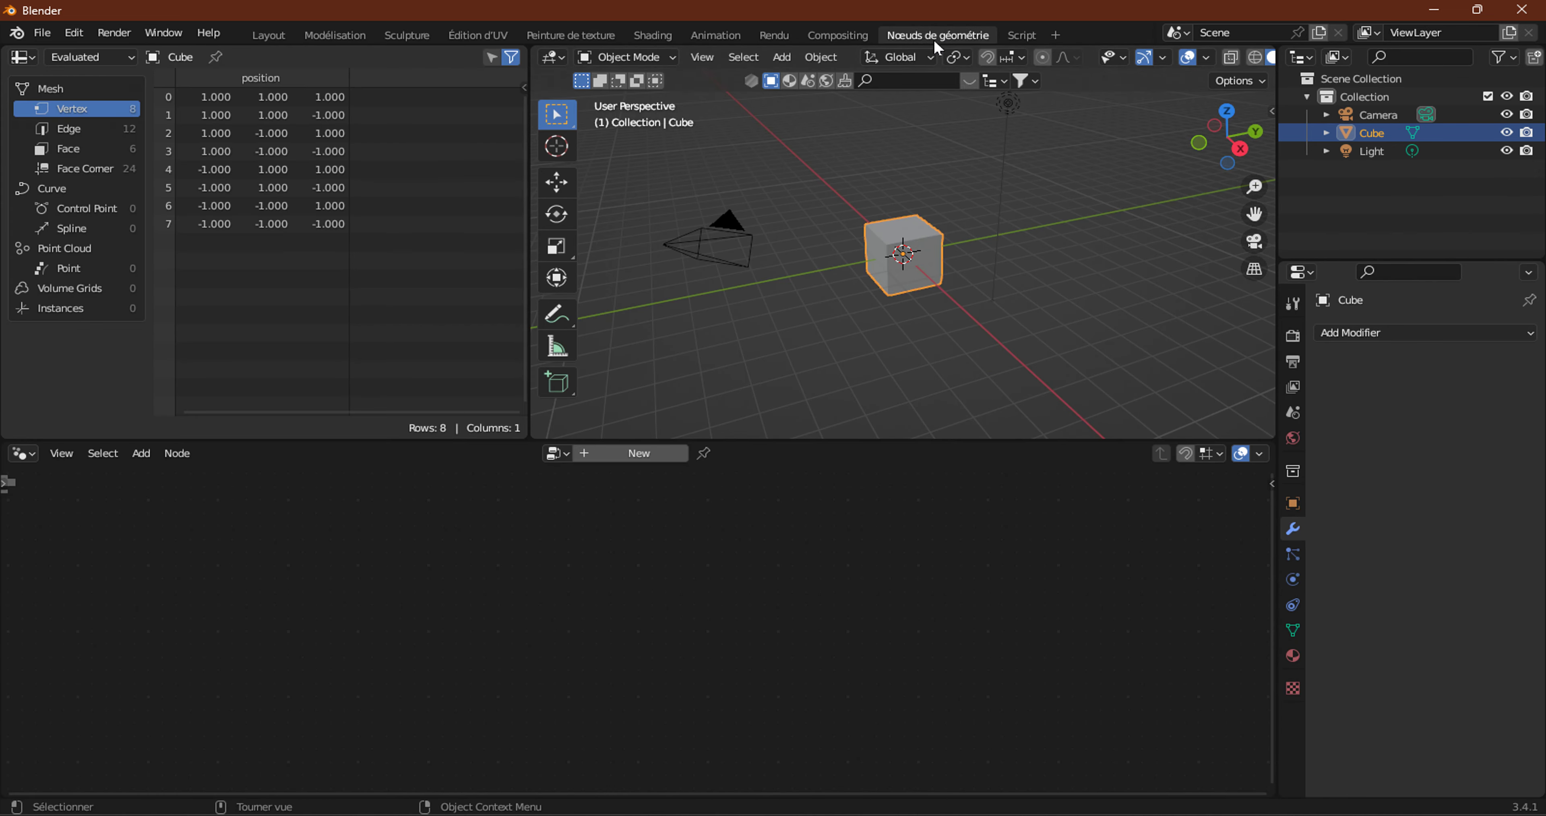
# Switch to the Scripting workspace and orbit its viewport around the cube.
pyautogui.click(1021, 35)
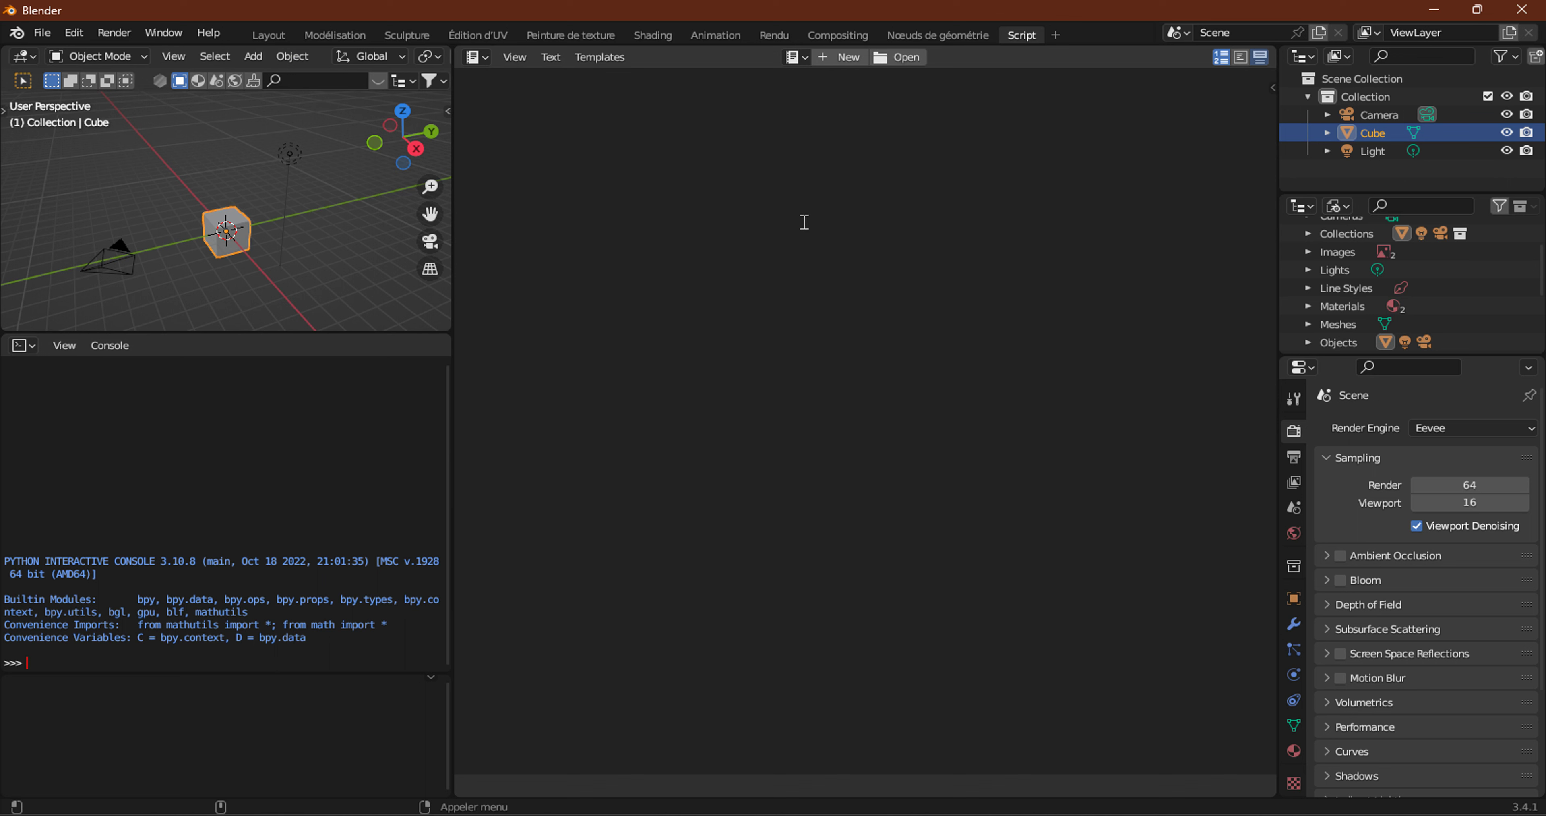
pyautogui.moveTo(447, 507)
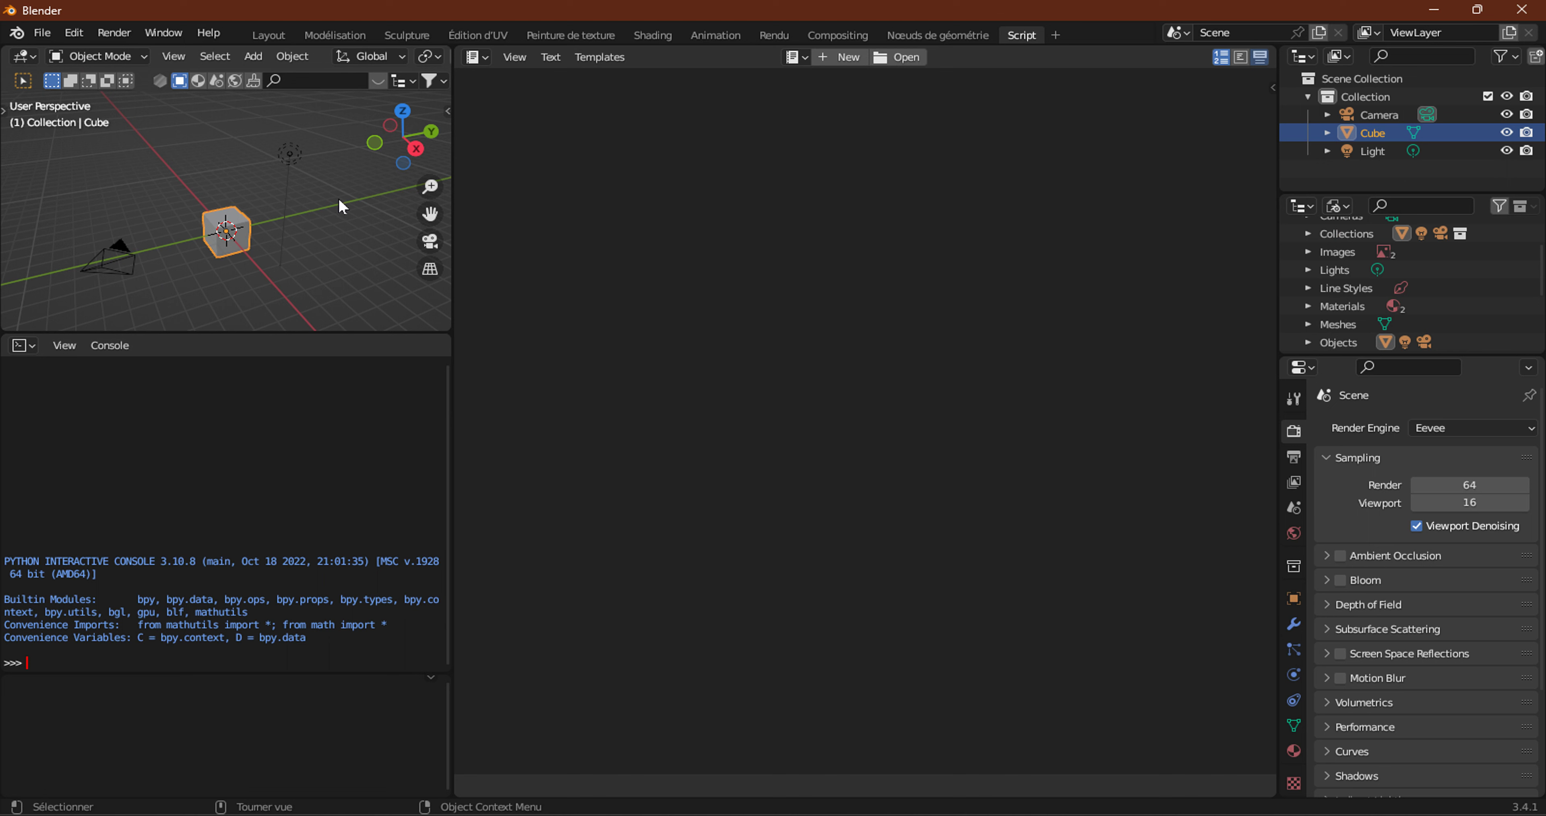
pyautogui.moveTo(224, 240); pyautogui.dragTo(283, 259, button='middle')
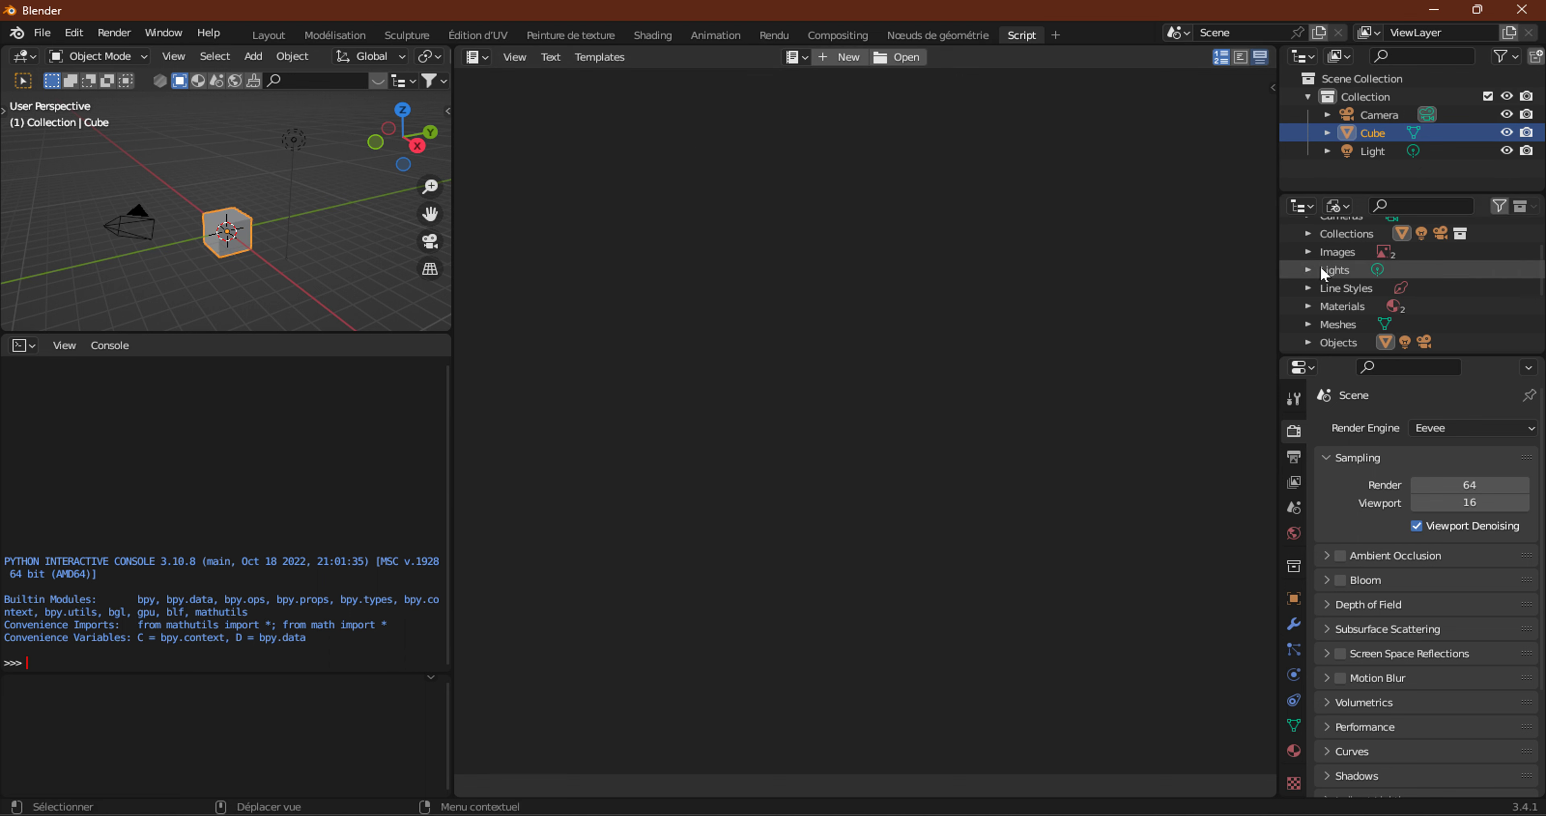
pyautogui.scroll(3, 1321, 265)
pyautogui.scroll(-5, 1321, 260)
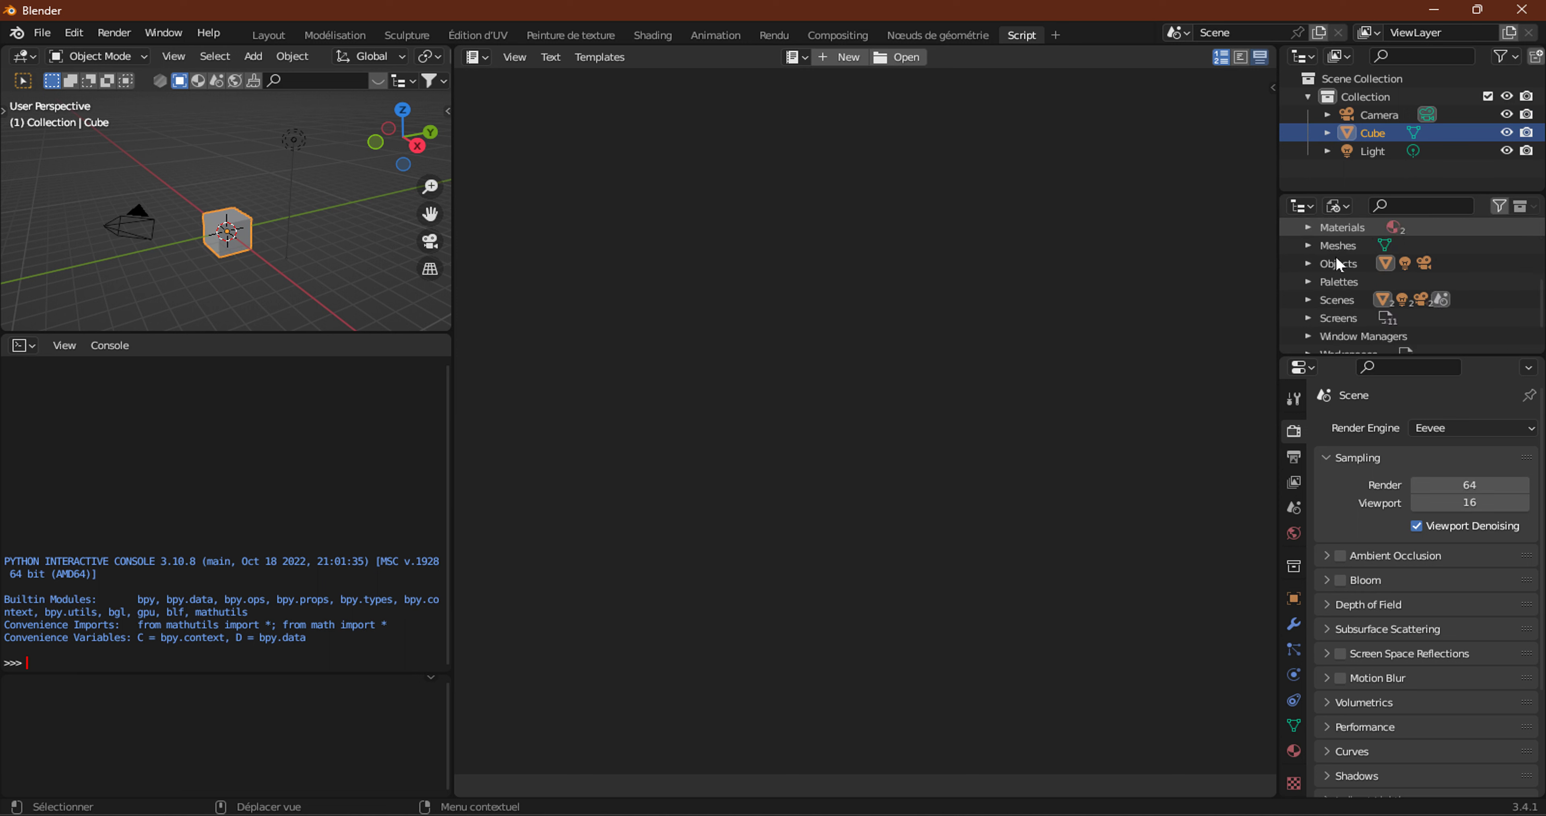
pyautogui.scroll(4, 1381, 233)
pyautogui.scroll(-2, 1363, 246)
pyautogui.scroll(-2, 1351, 258)
pyautogui.scroll(-2, 1380, 265)
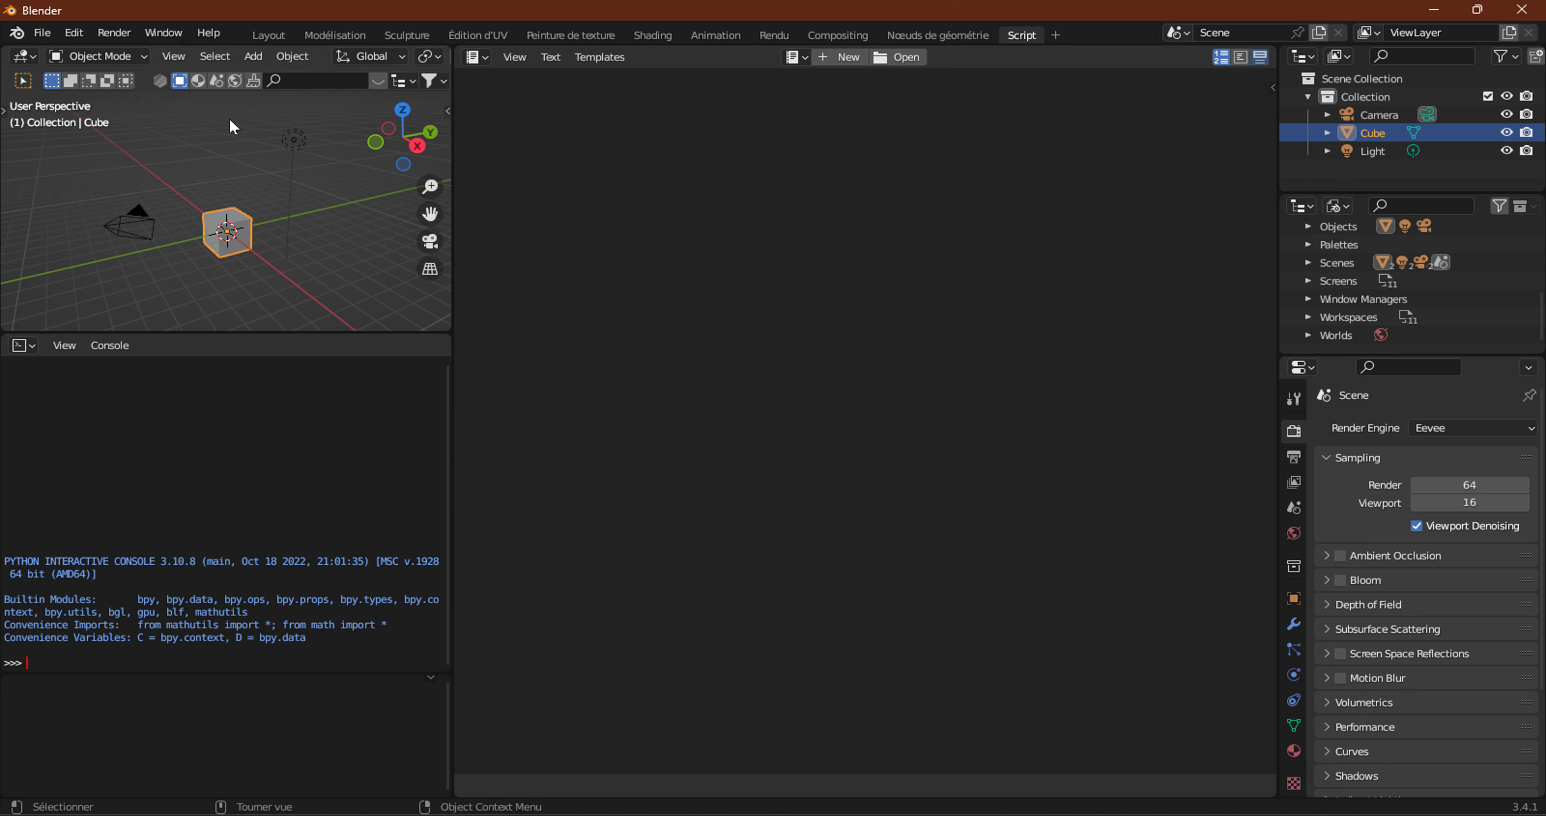
pyautogui.scroll(-5, 1394, 485)
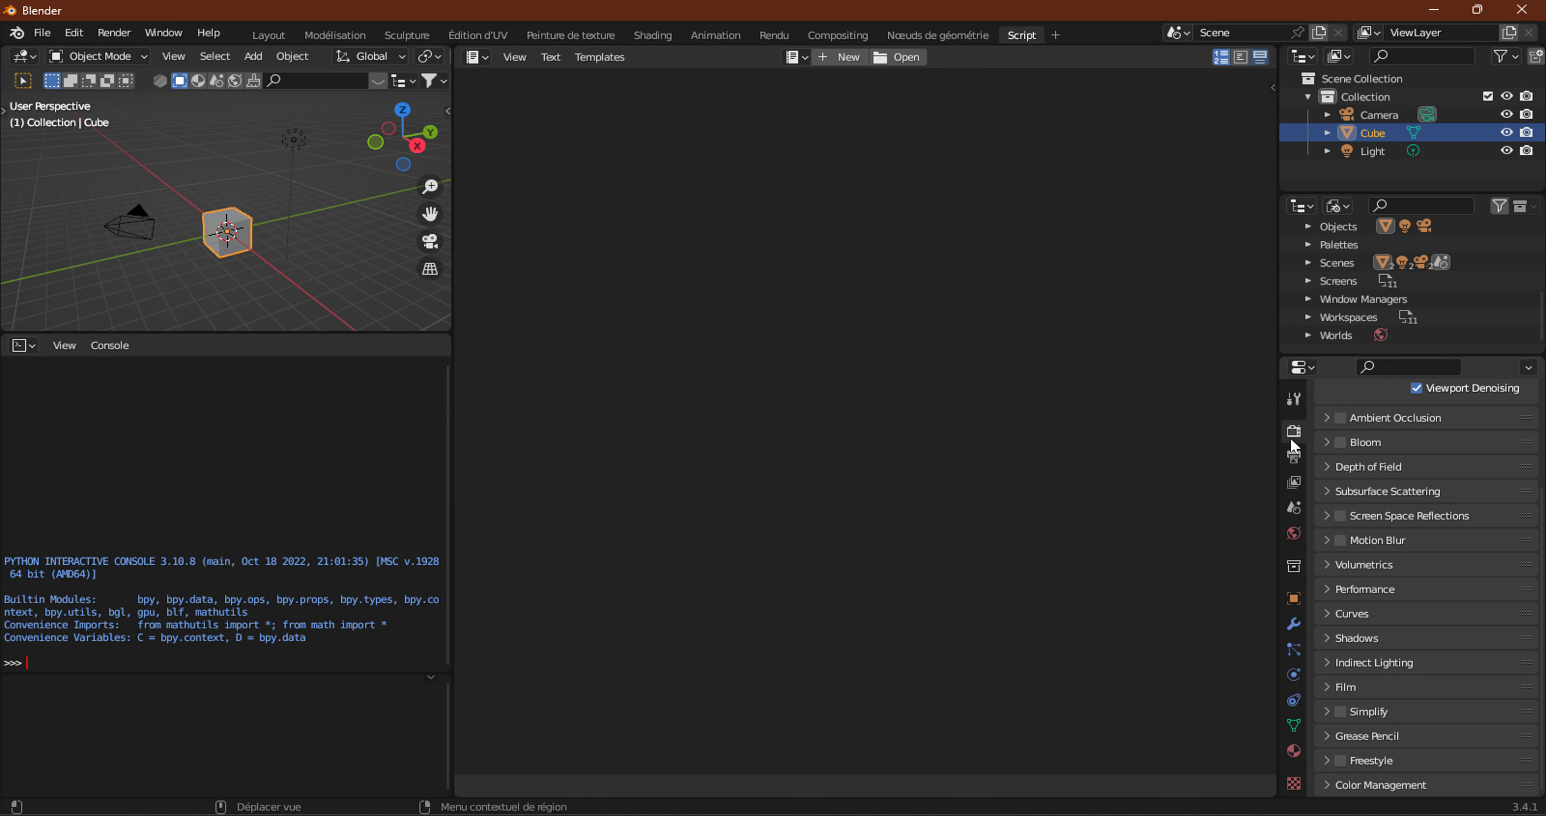
# Step through the Output, Collection, Object and Modifier property tabs, then open the Add Modifier list.
pyautogui.click(1291, 457)
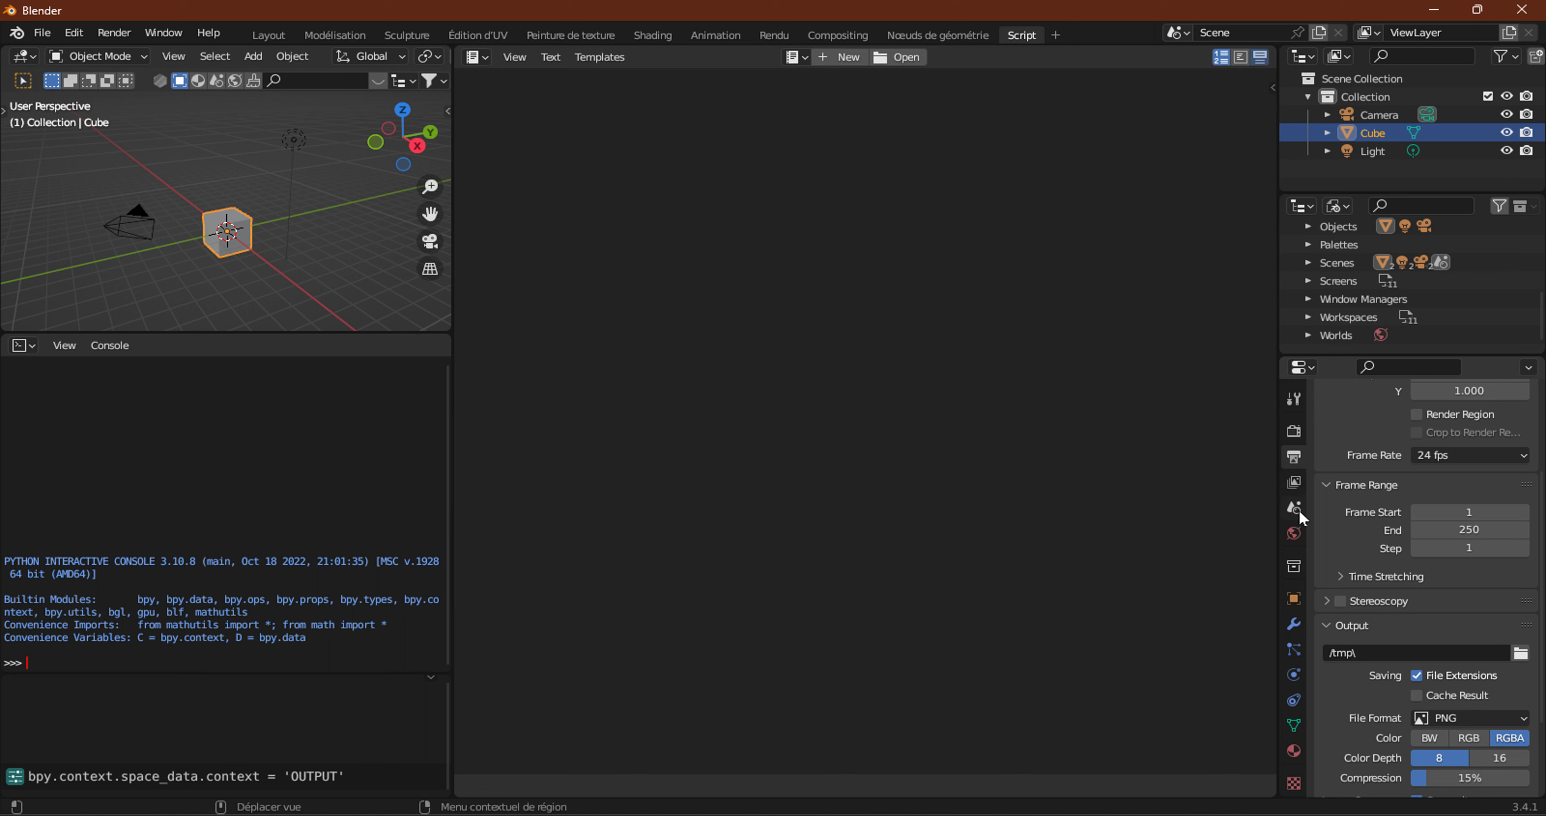
pyautogui.click(1293, 565)
pyautogui.click(1293, 598)
pyautogui.click(1297, 630)
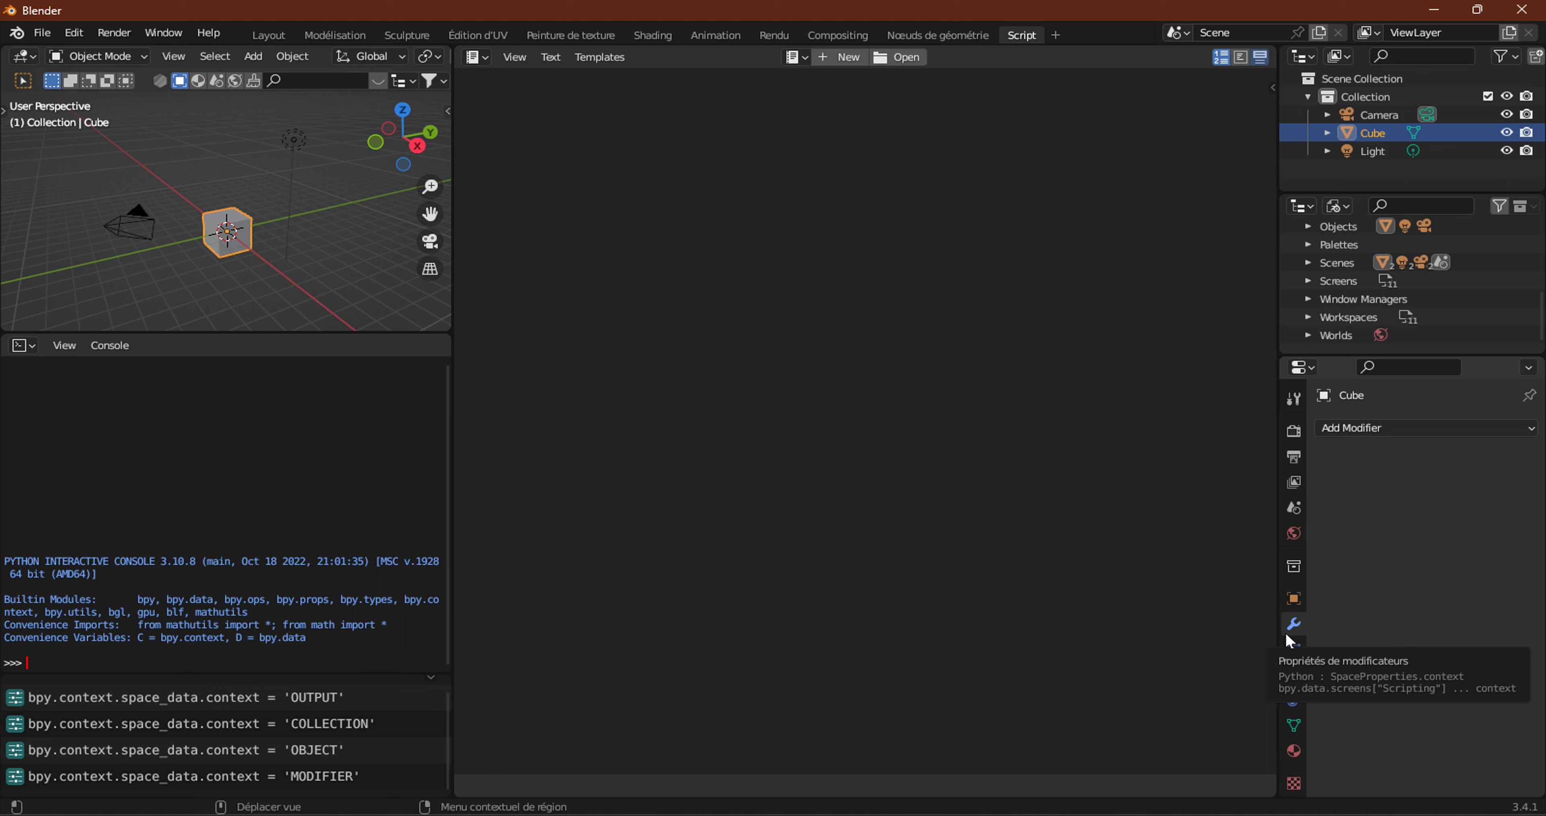
pyautogui.click(1371, 428)
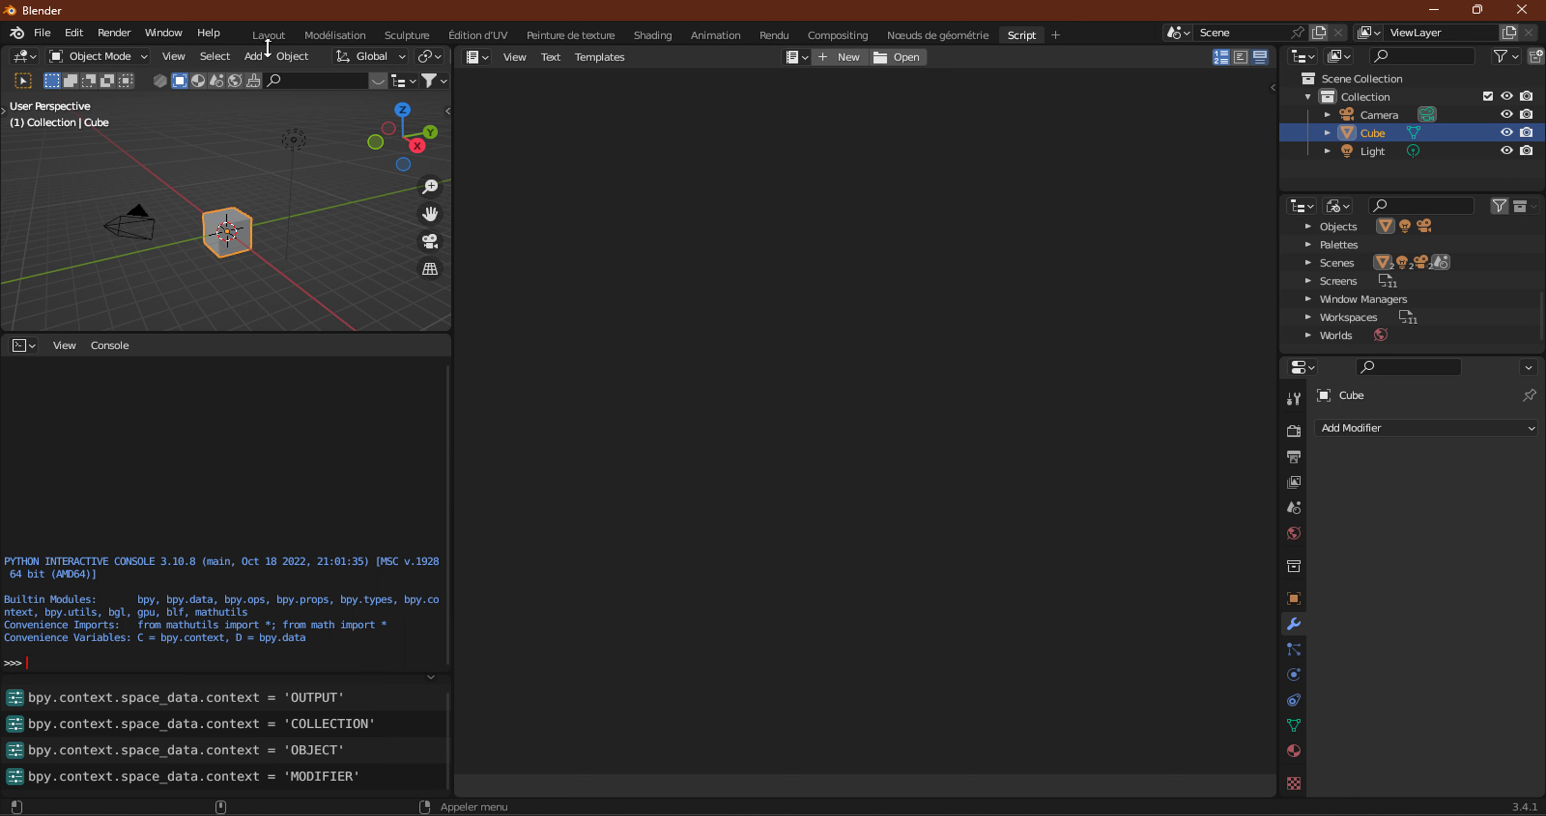
pyautogui.click(254, 56)
pyautogui.moveTo(314, 76)
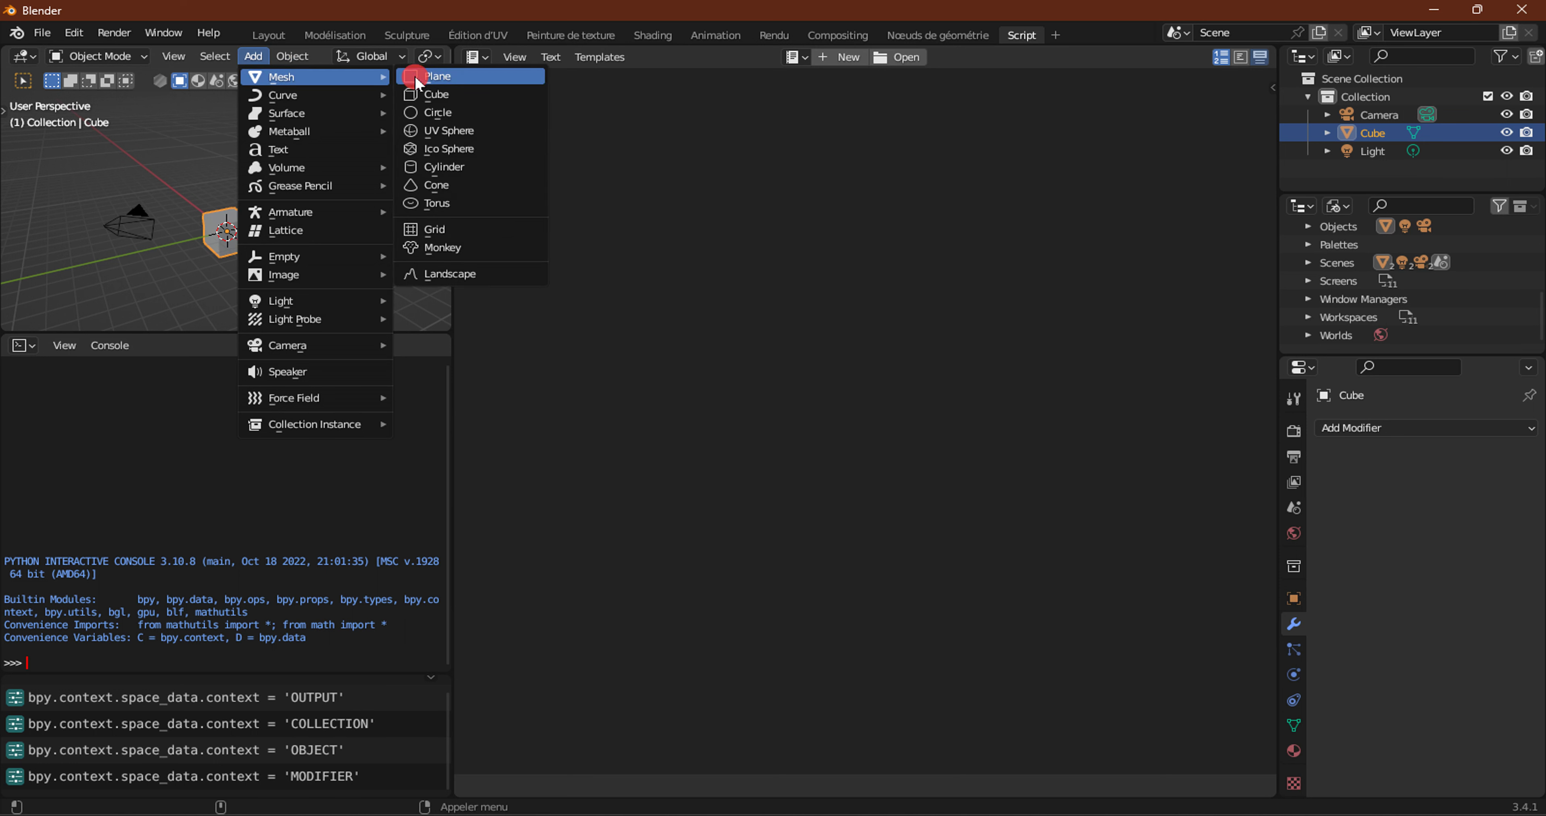
# Add a mesh plane to the scene, then delete it.
pyautogui.click(419, 79)
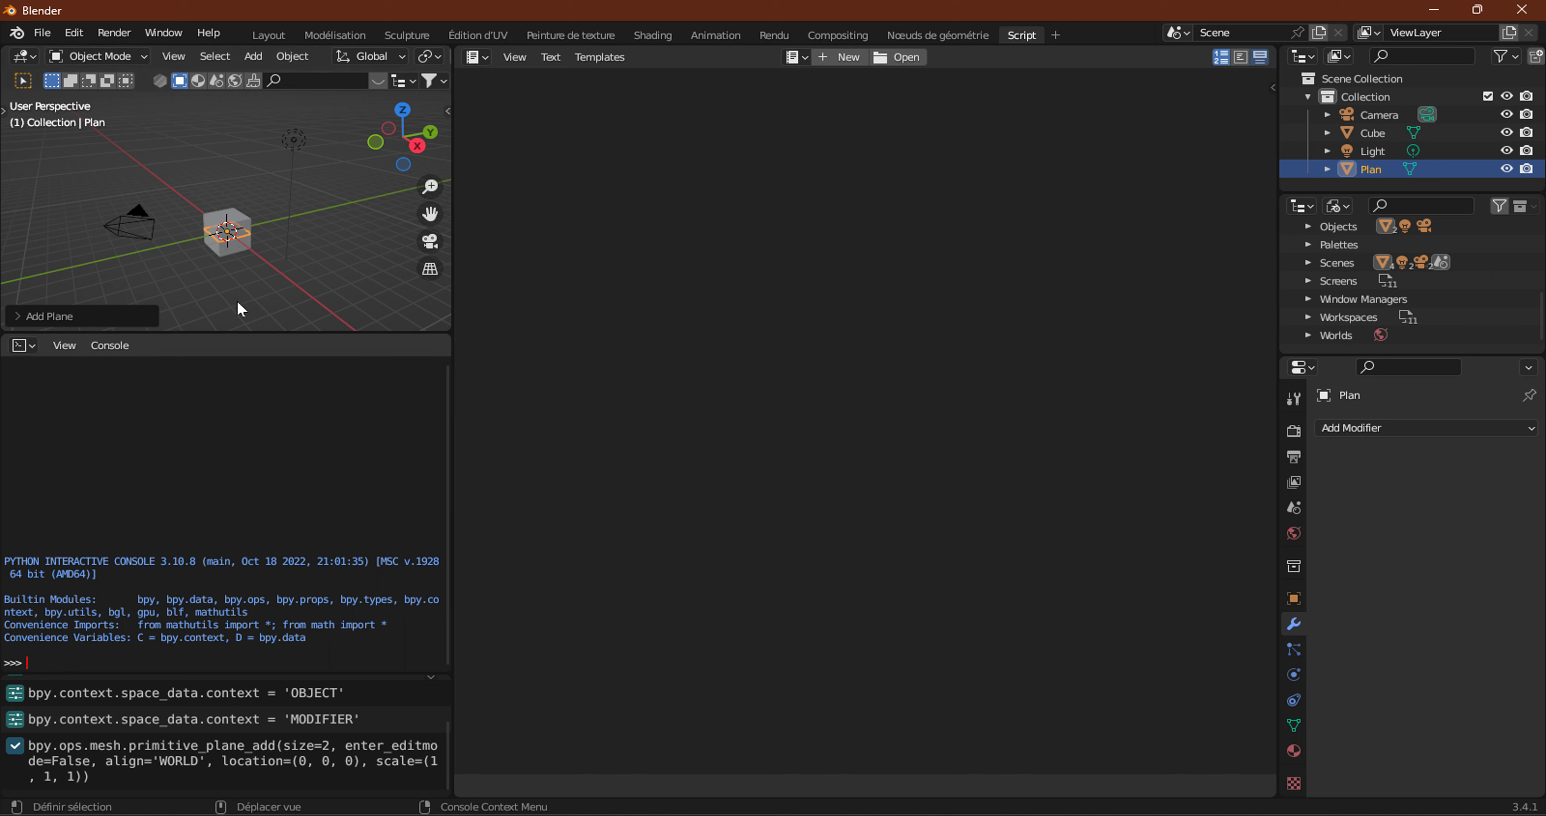
pyautogui.press('Delete')
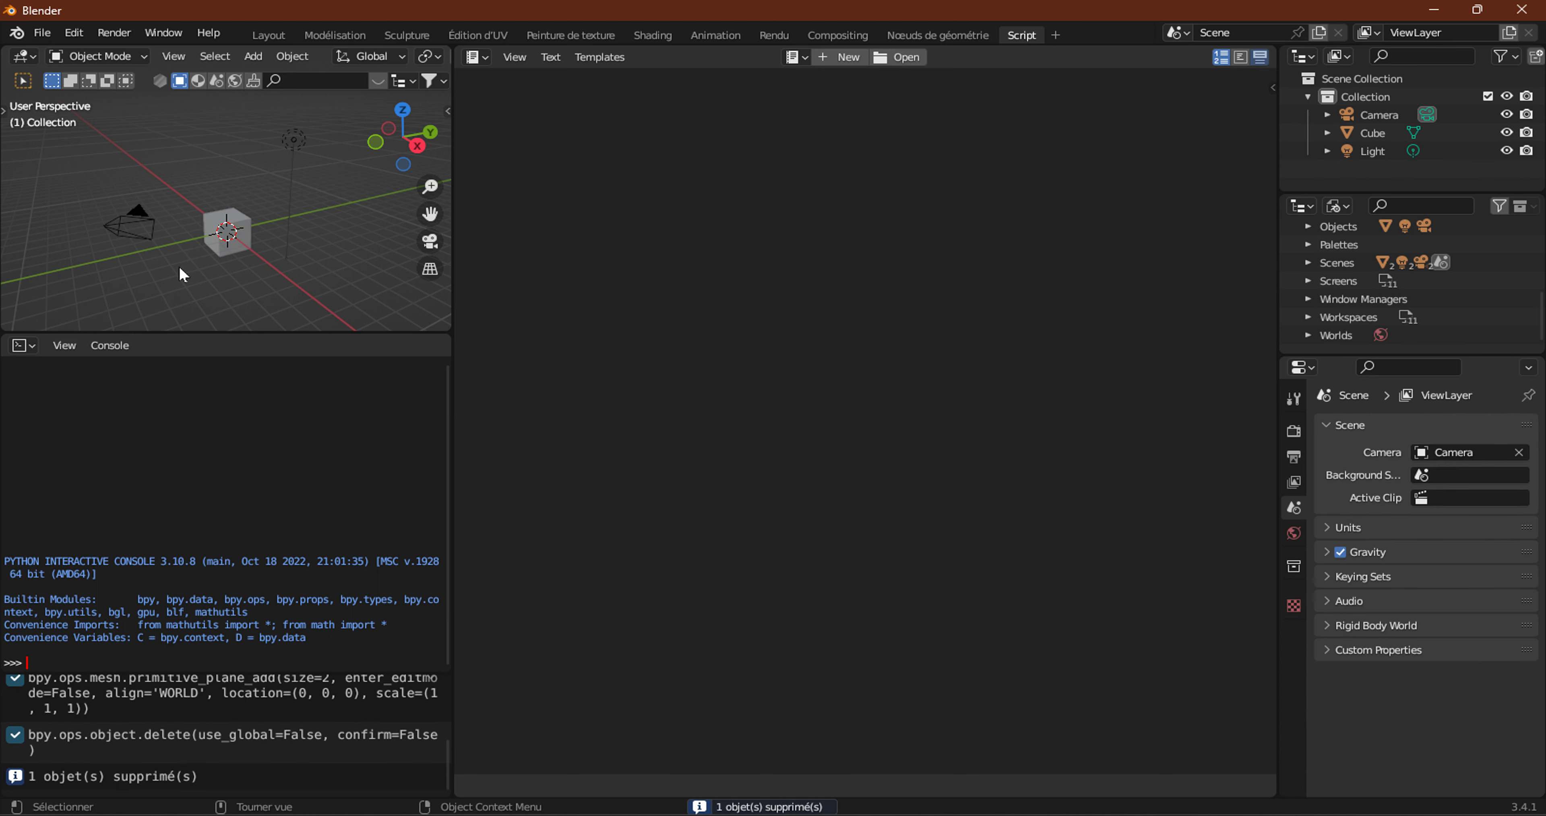
# Copy the primitive_plane_add command from the Info log.
pyautogui.click(88, 704)
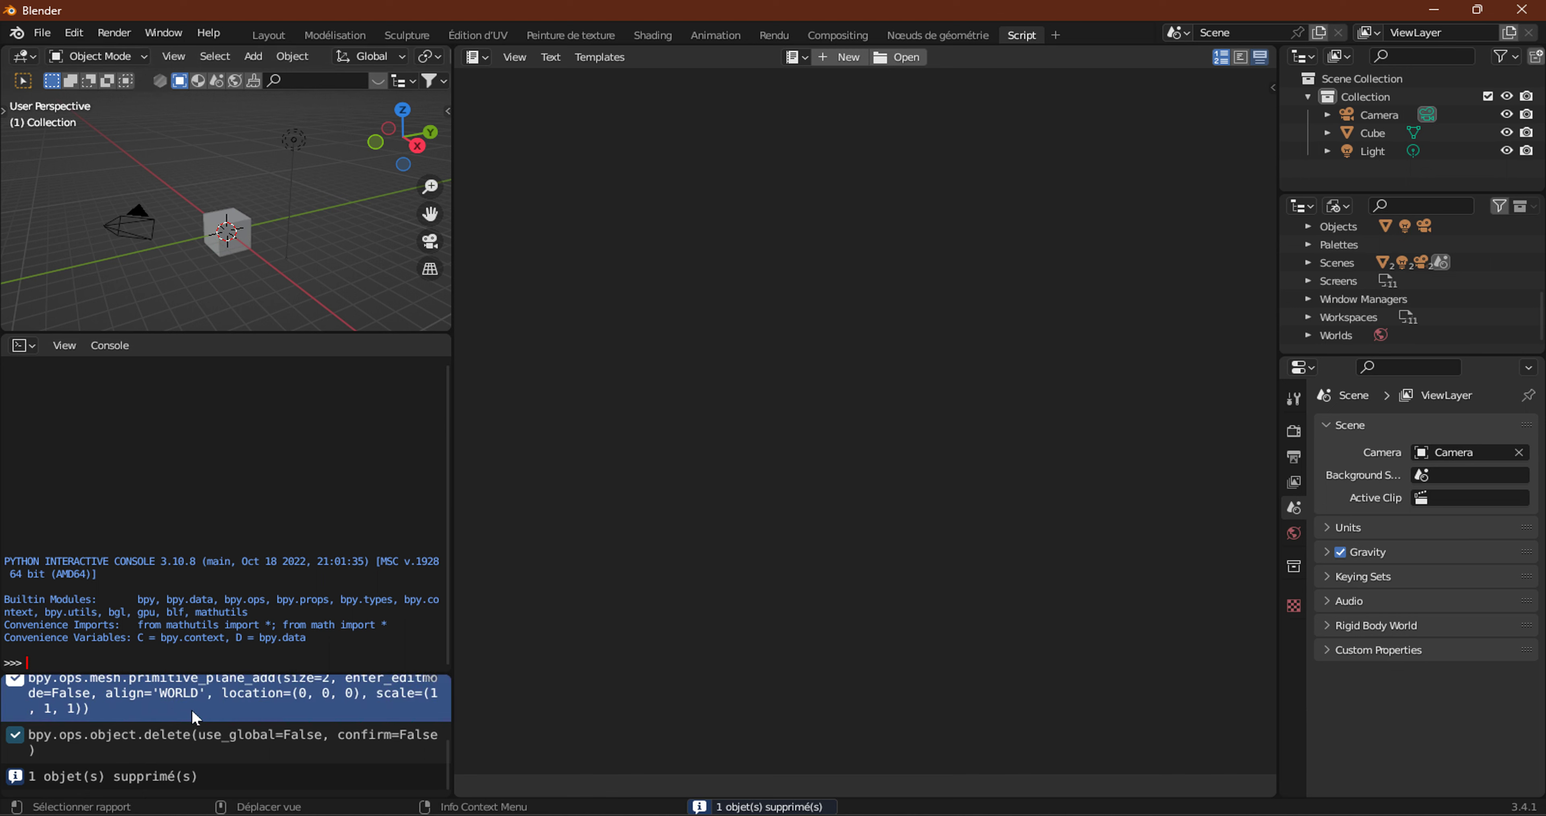
pyautogui.rightClick(167, 704)
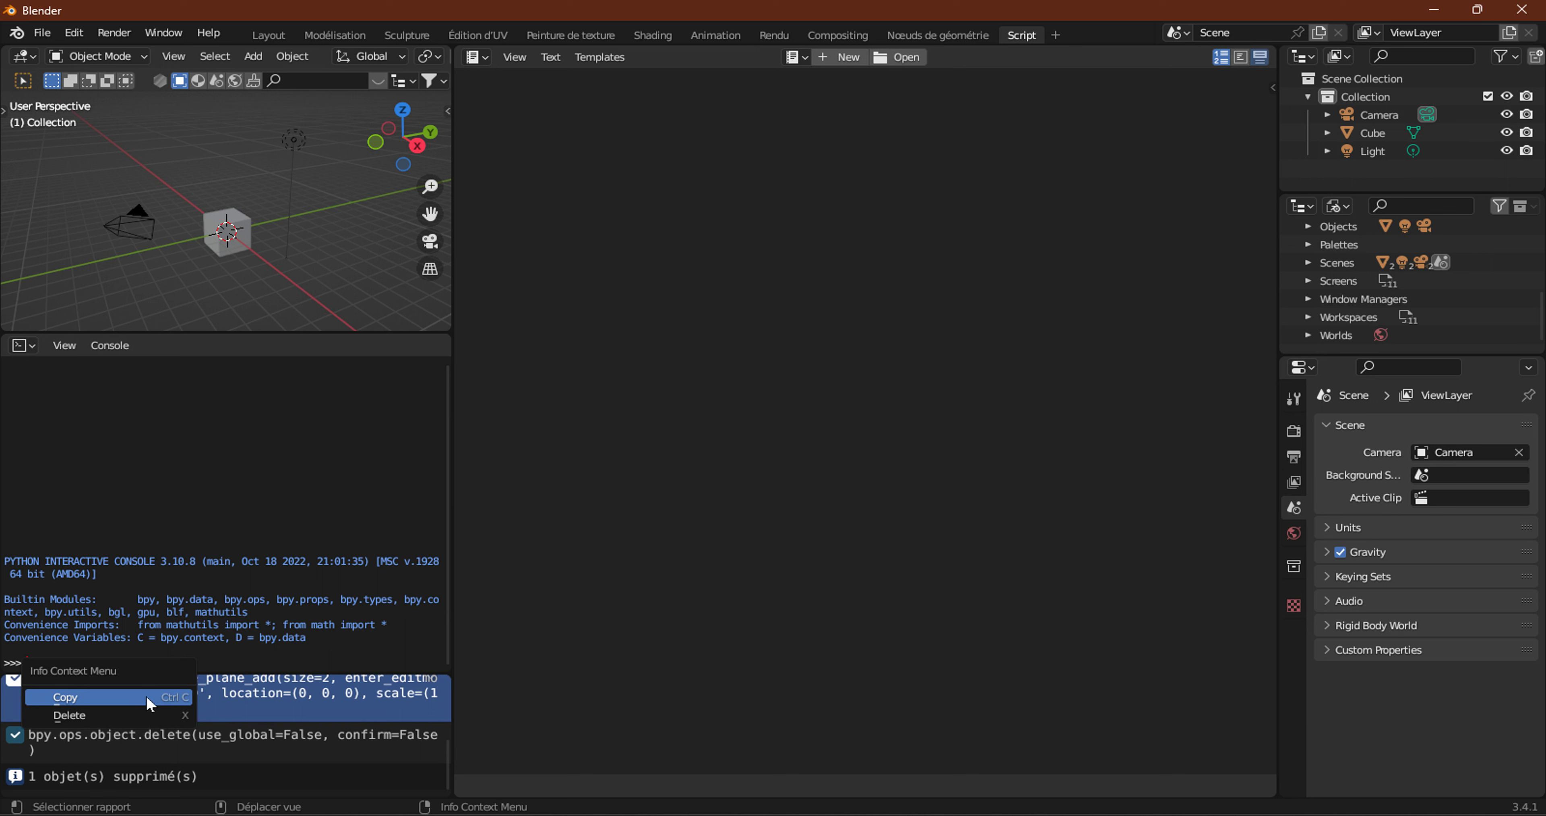
pyautogui.click(143, 697)
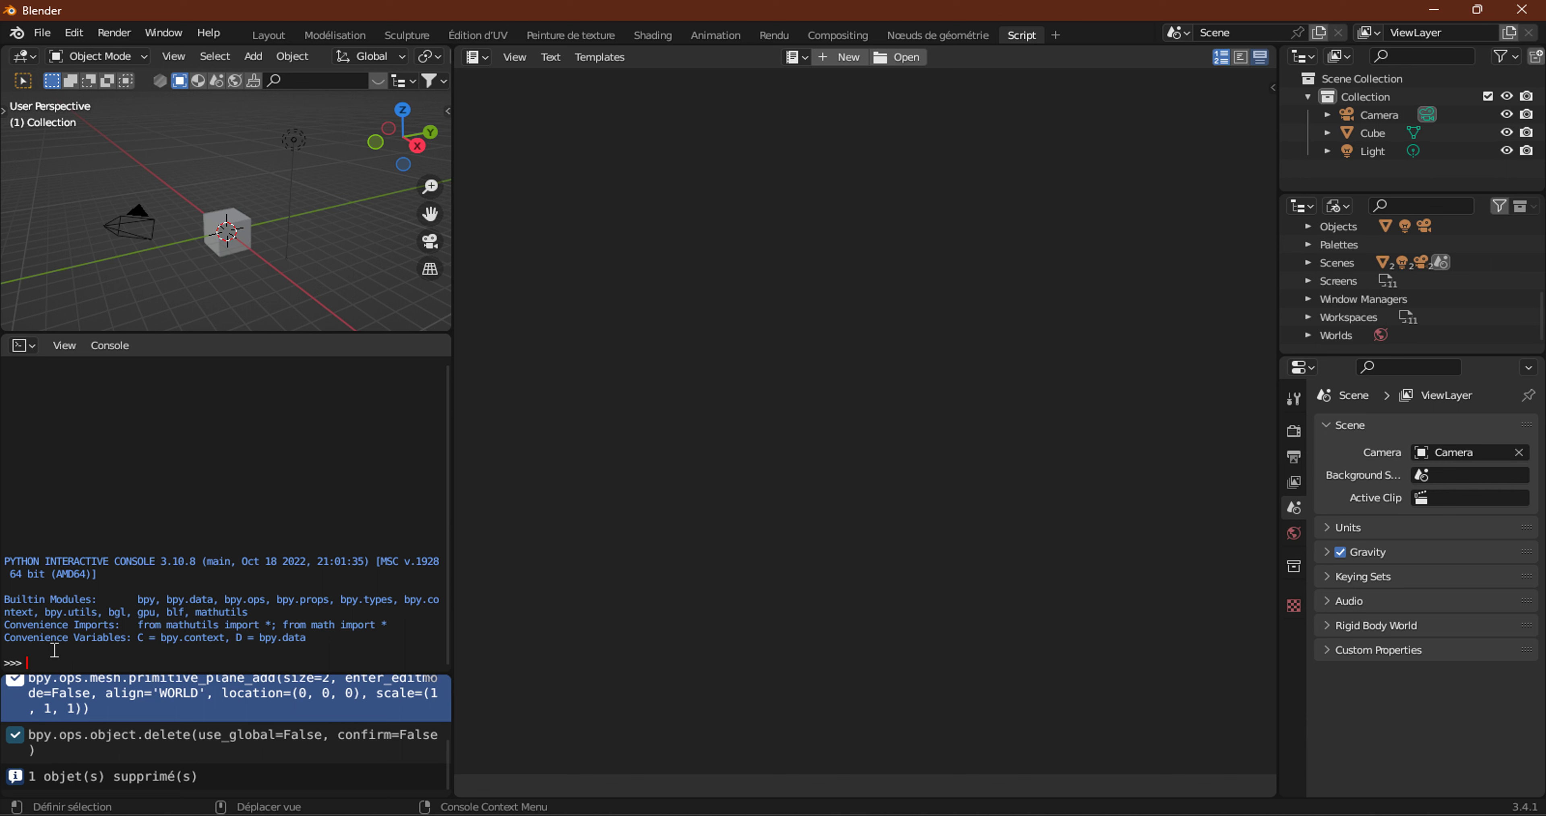
# Paste and run the plane-add command in the Python console to recreate the plane.
pyautogui.hotkey('ctrl', 'v')
pyautogui.press('Return')
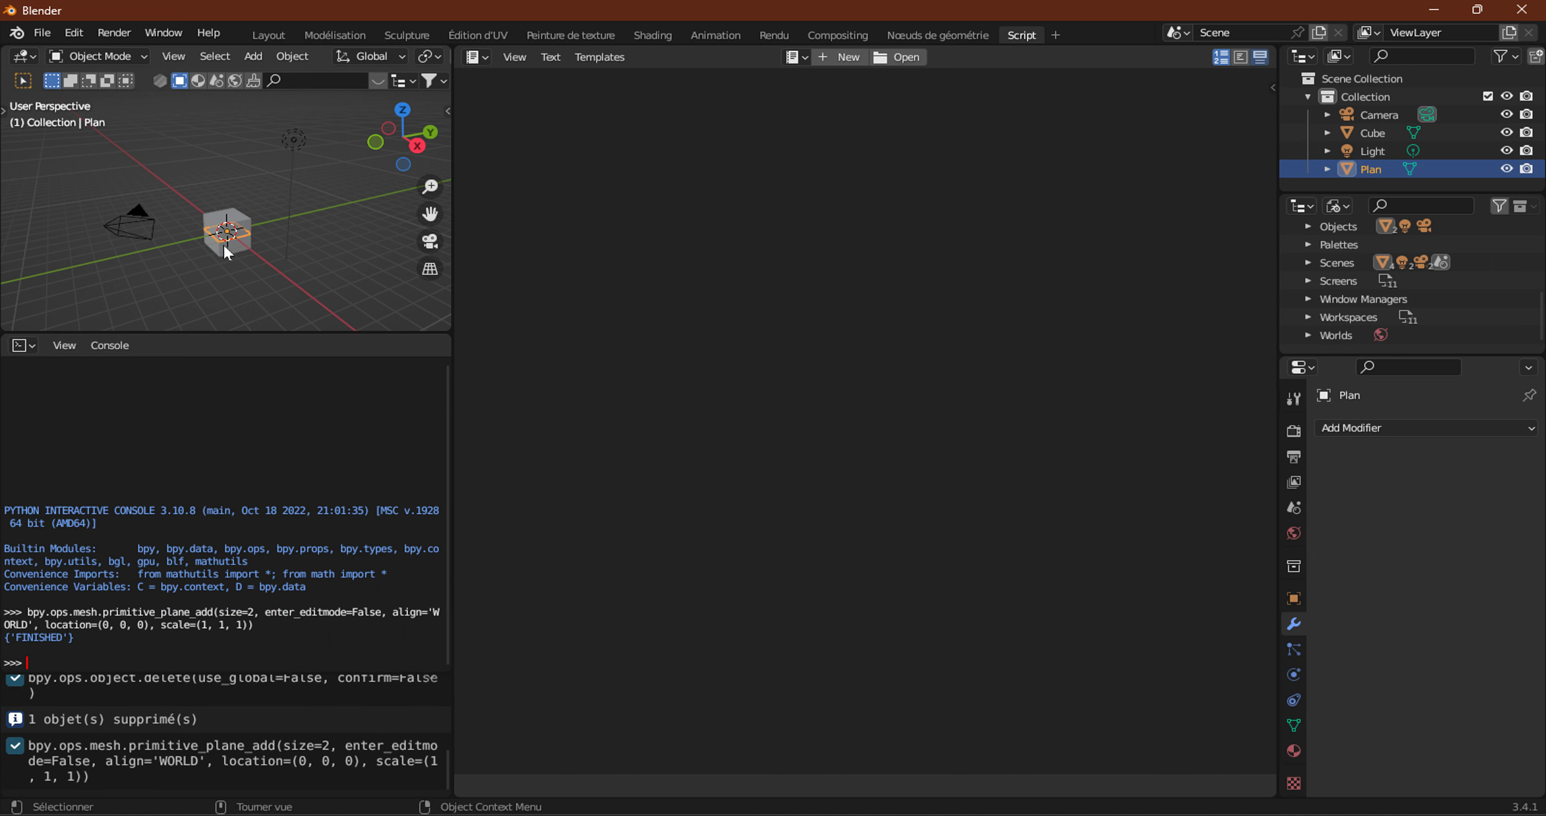
pyautogui.scroll(5, 227, 252)
pyautogui.scroll(-2, 231, 258)
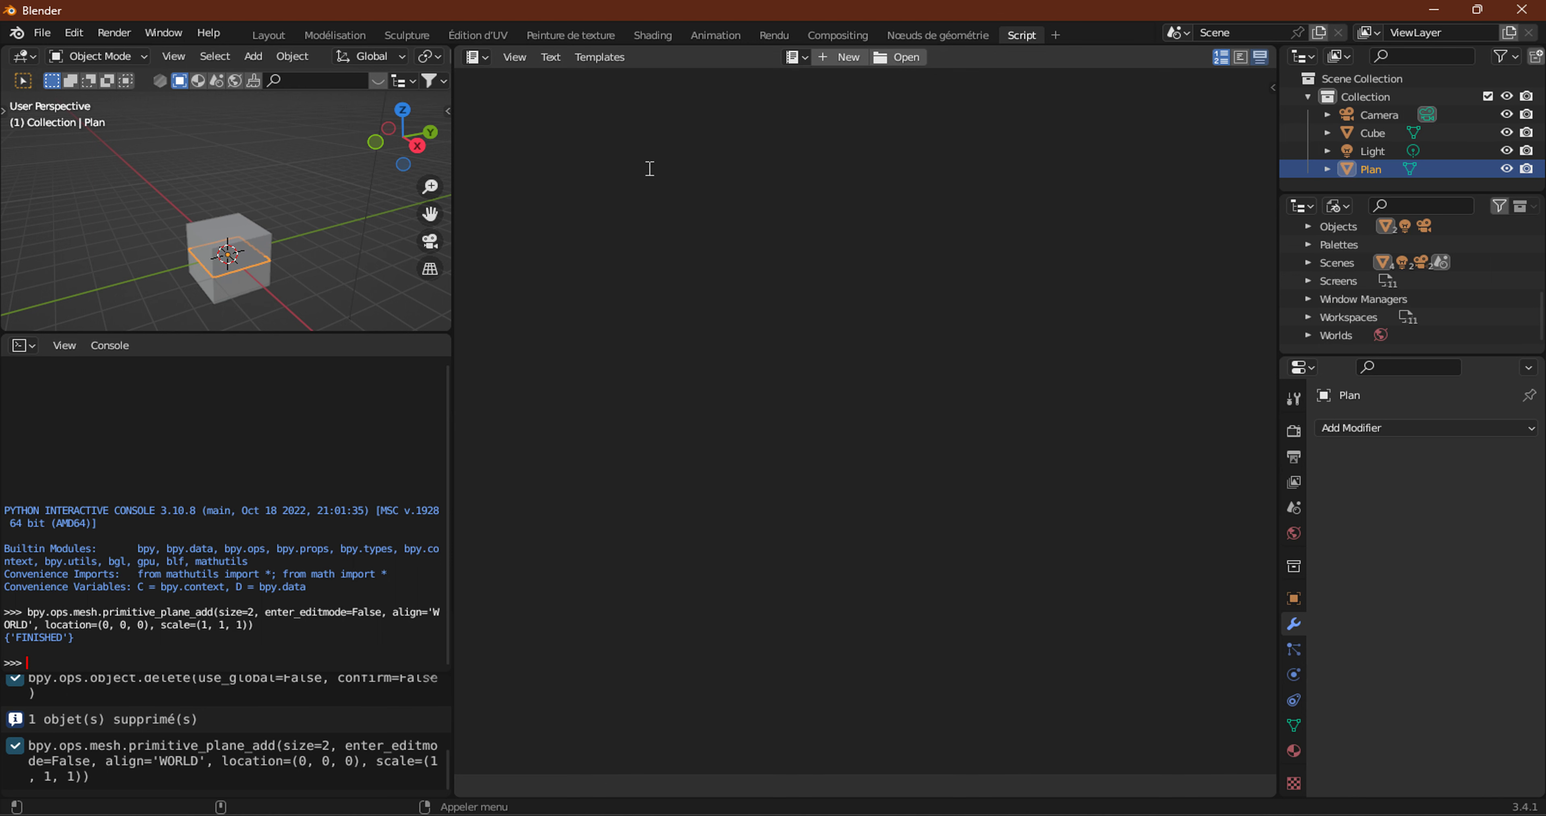
# Create a new text named Texte, type some test characters, then erase them.
pyautogui.click(848, 58)
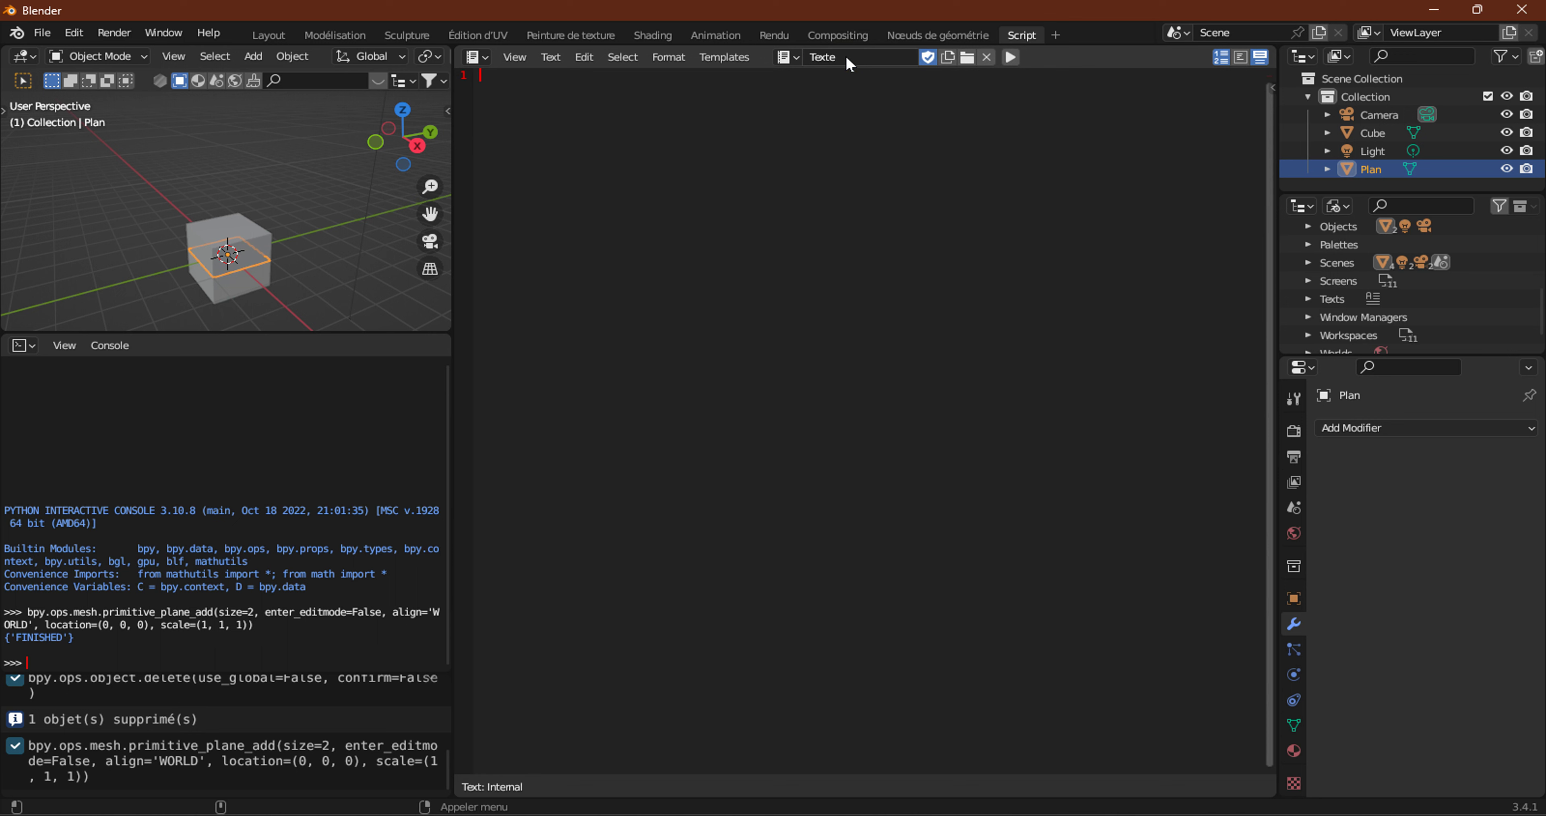
pyautogui.write('sdfghjklmù')
pyautogui.write('sfb')
pyautogui.press('BackSpace')
pyautogui.press('BackSpace')
pyautogui.press('BackSpace')
pyautogui.press('BackSpace')
pyautogui.press('BackSpace')
pyautogui.press('BackSpace')
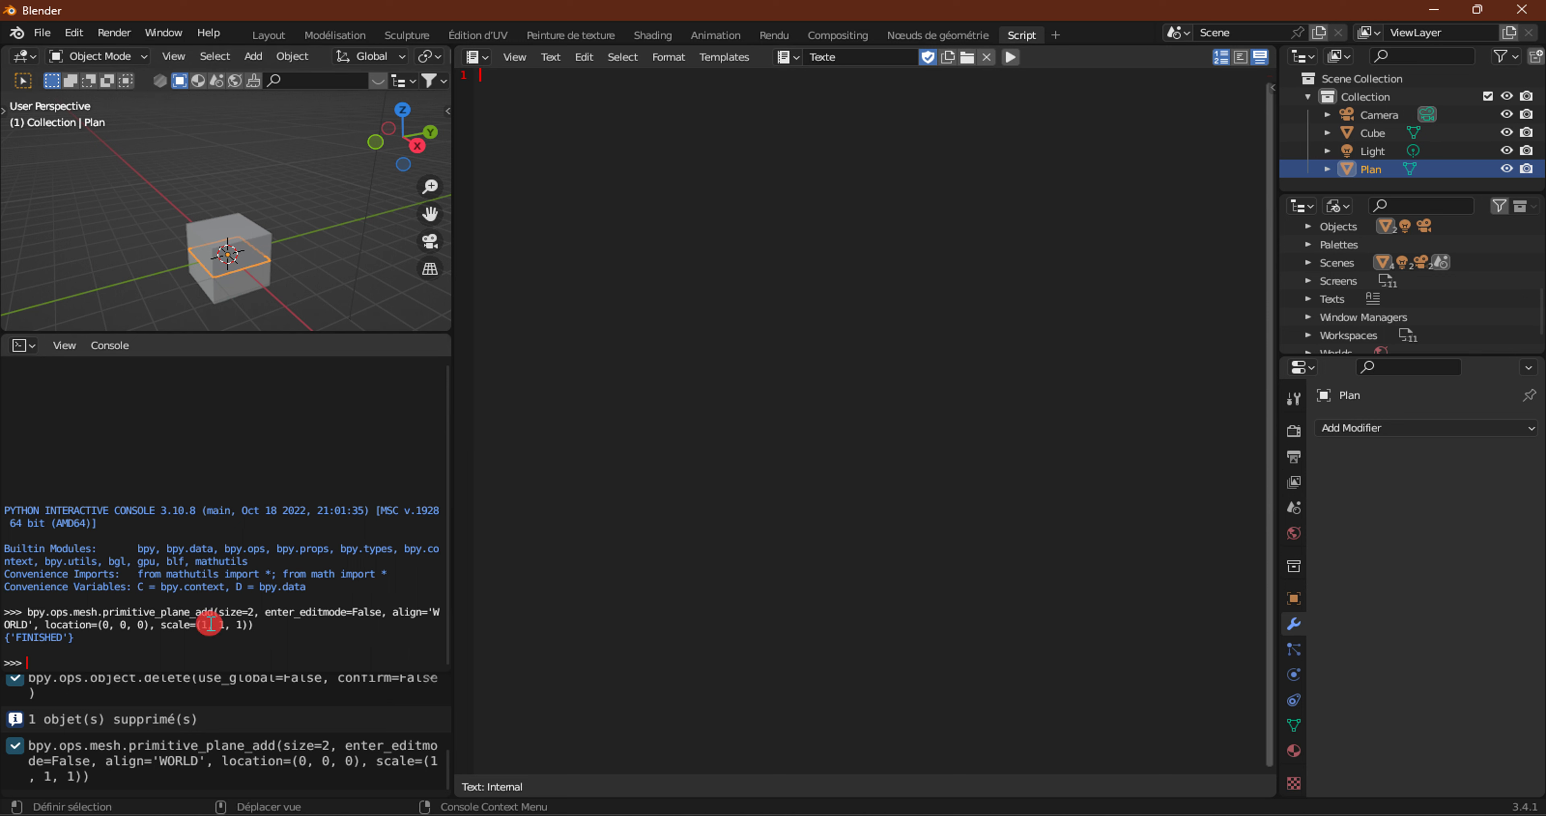
pyautogui.click(141, 768)
pyautogui.rightClick(159, 773)
pyautogui.click(161, 772)
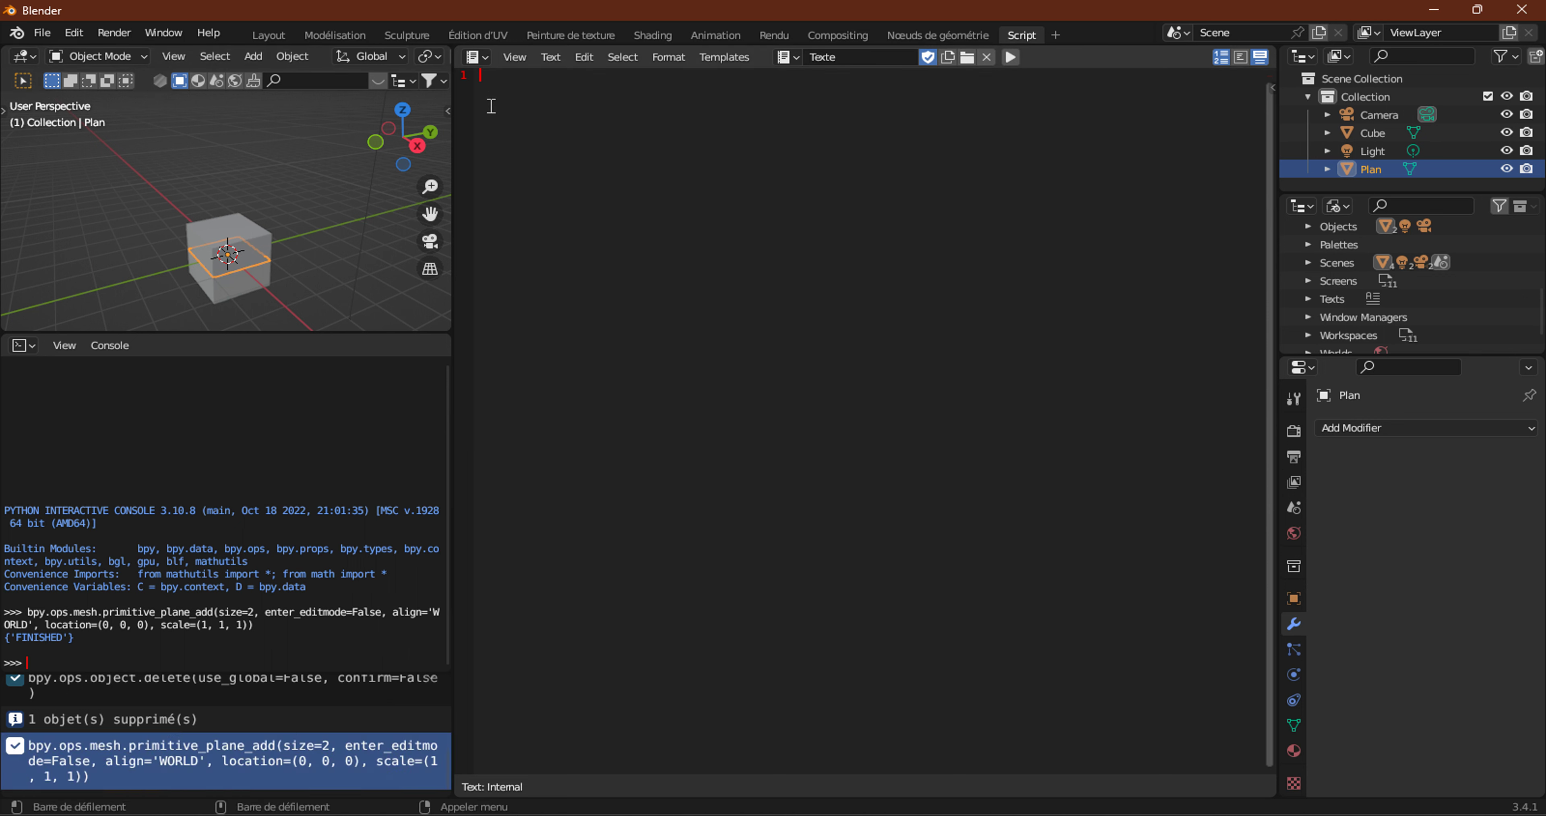
pyautogui.hotkey('ctrl', 'v')
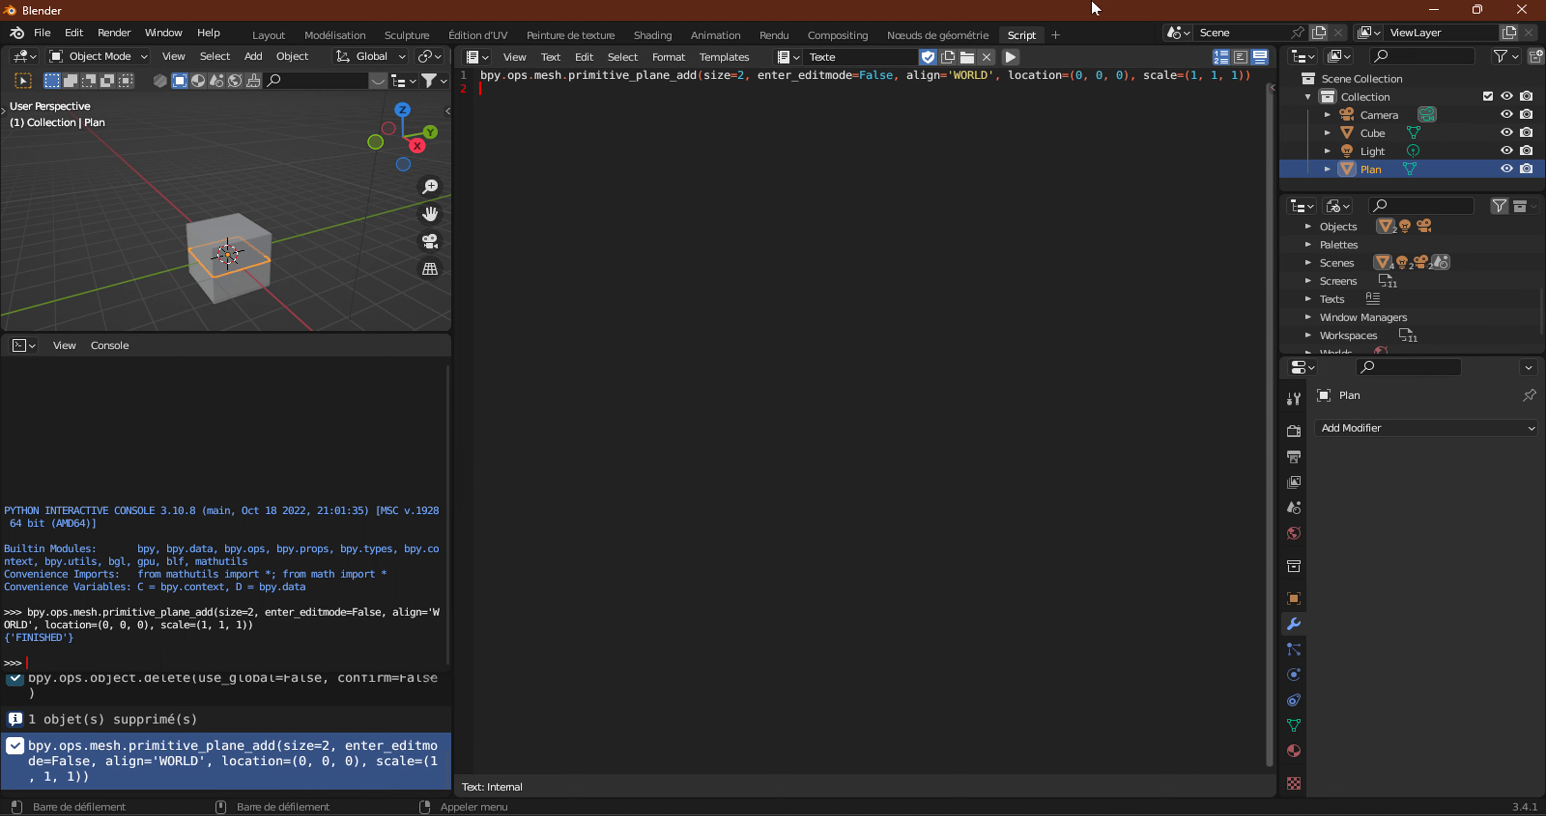
pyautogui.hotkey('ctrl', 'a')
pyautogui.press('BackSpace')
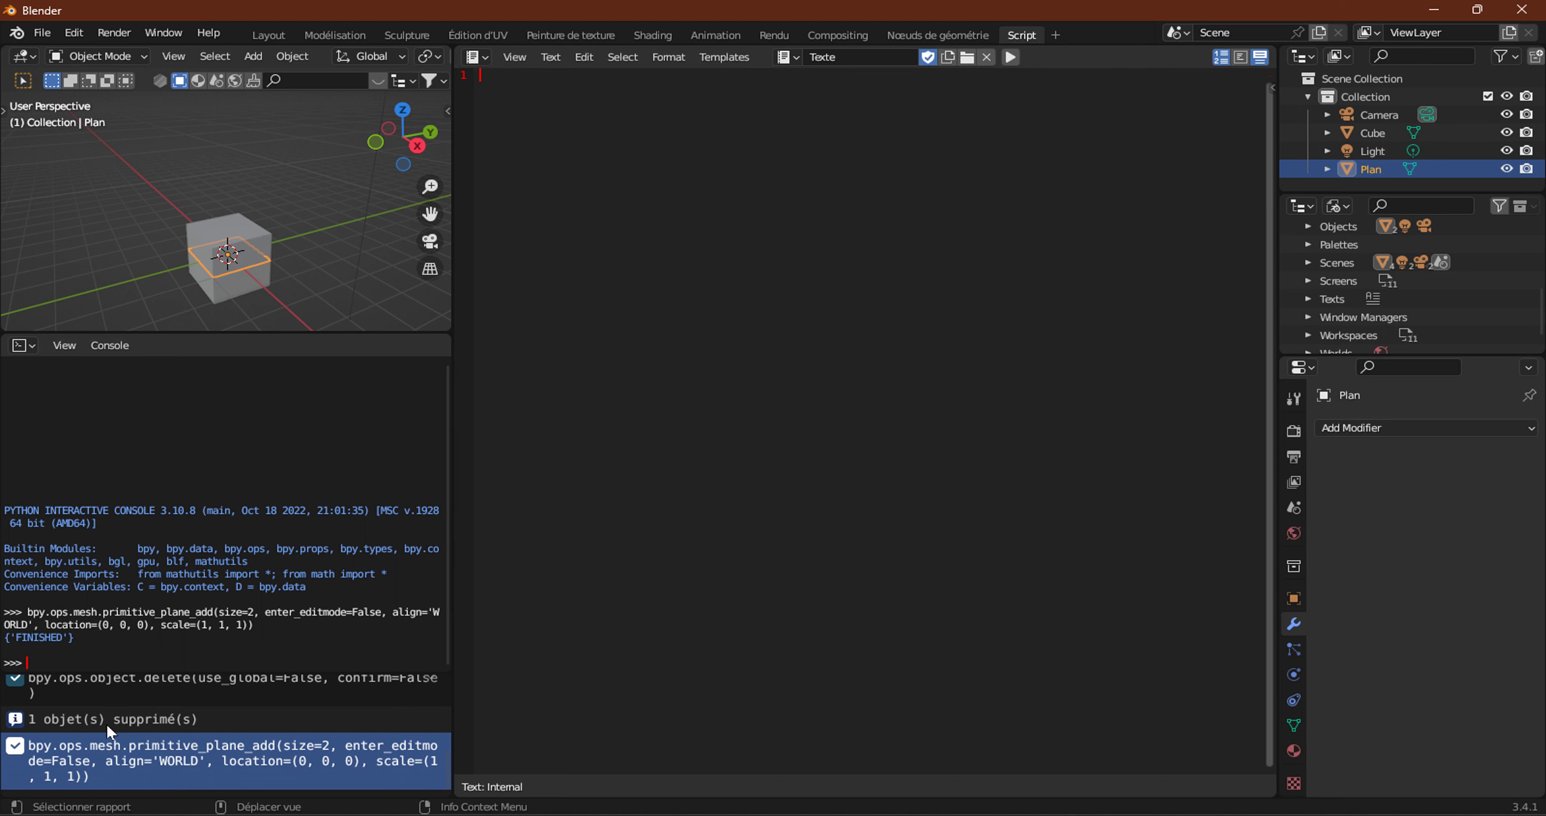
# Select the '1 objet(s) supprimé(s)' report and scroll the Info log up to older context reports.
pyautogui.click(63, 754)
pyautogui.click(100, 717)
pyautogui.scroll(2, 125, 733)
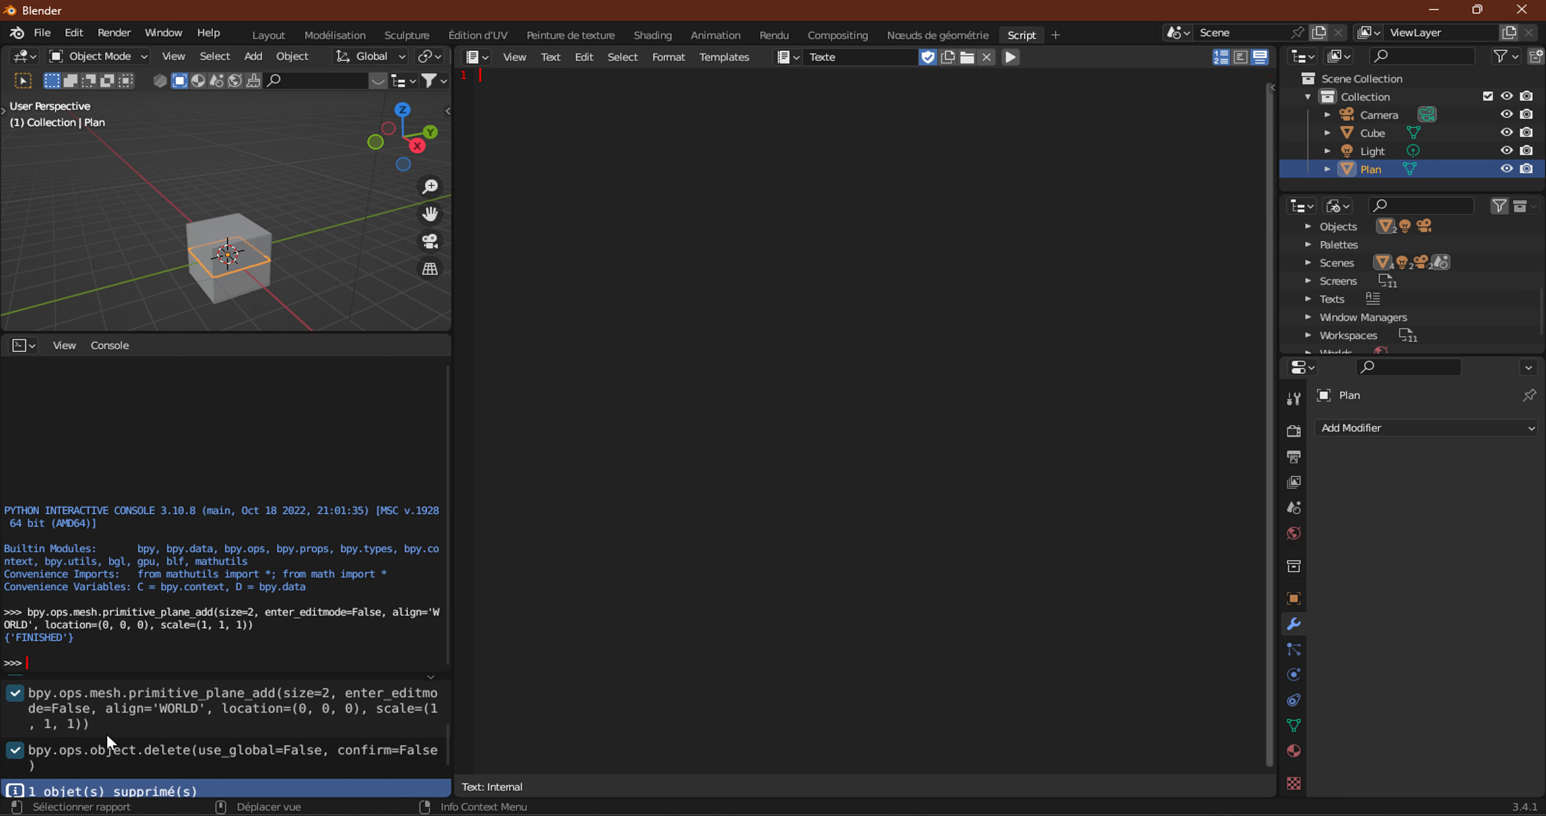
pyautogui.scroll(-2, 69, 728)
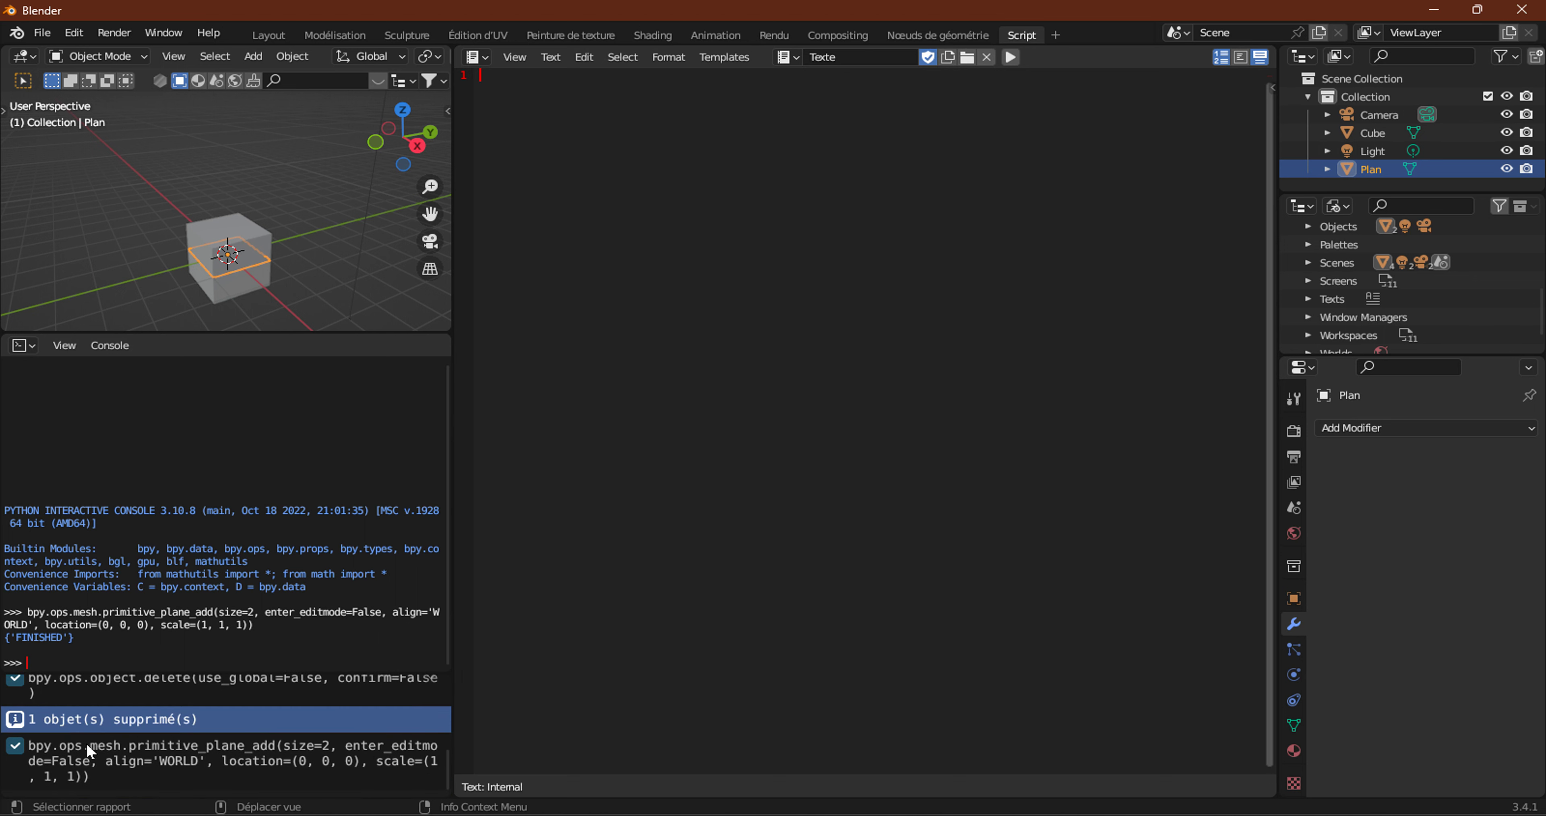
pyautogui.scroll(4, 86, 741)
pyautogui.scroll(1, 65, 737)
pyautogui.write('con')
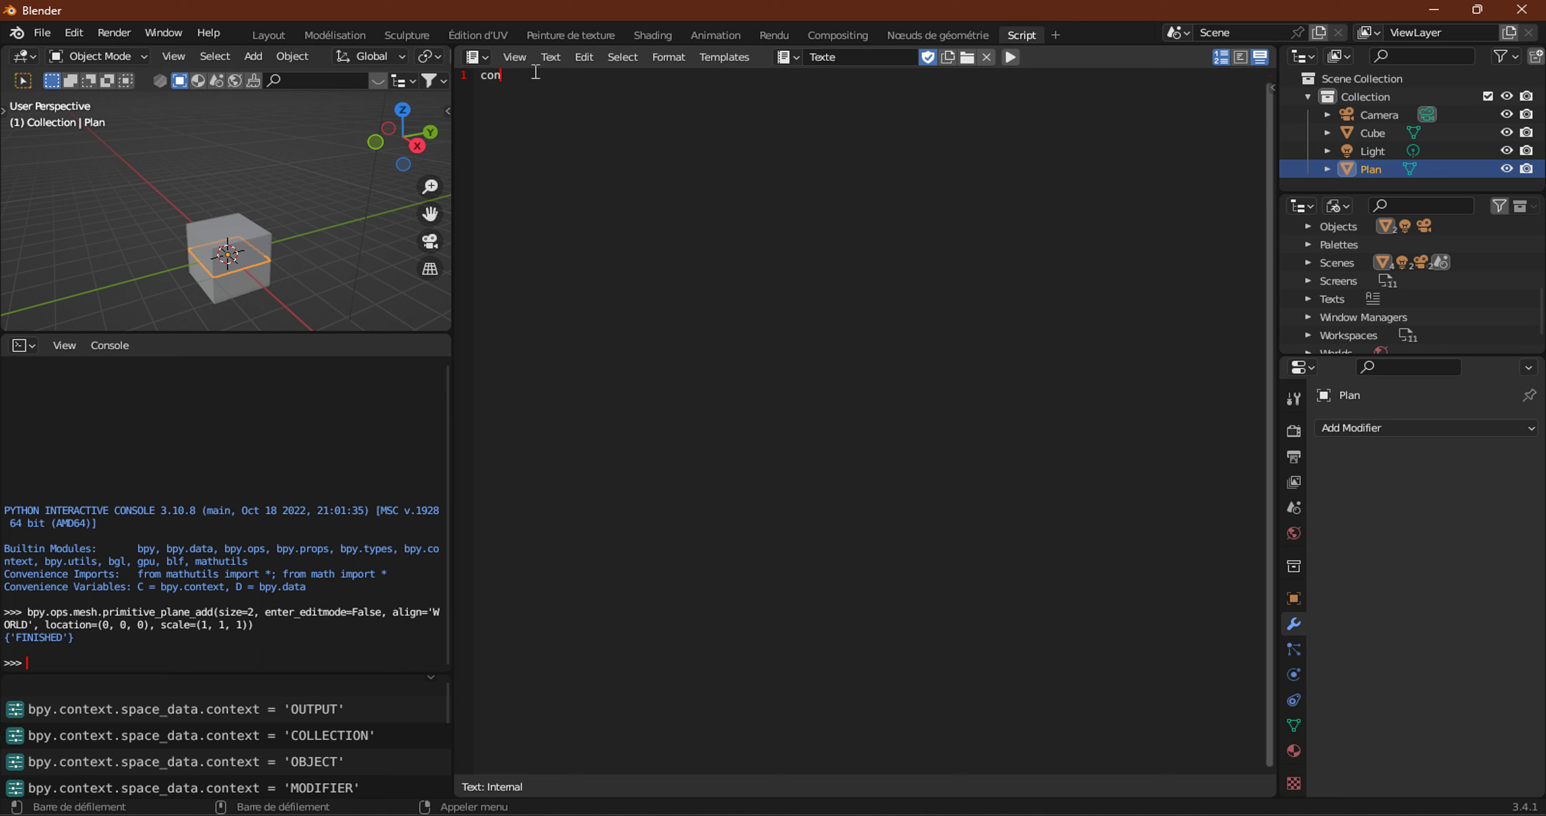
# Finish typing 'context' on line 1 and show the plane's object properties.
pyautogui.write('text')
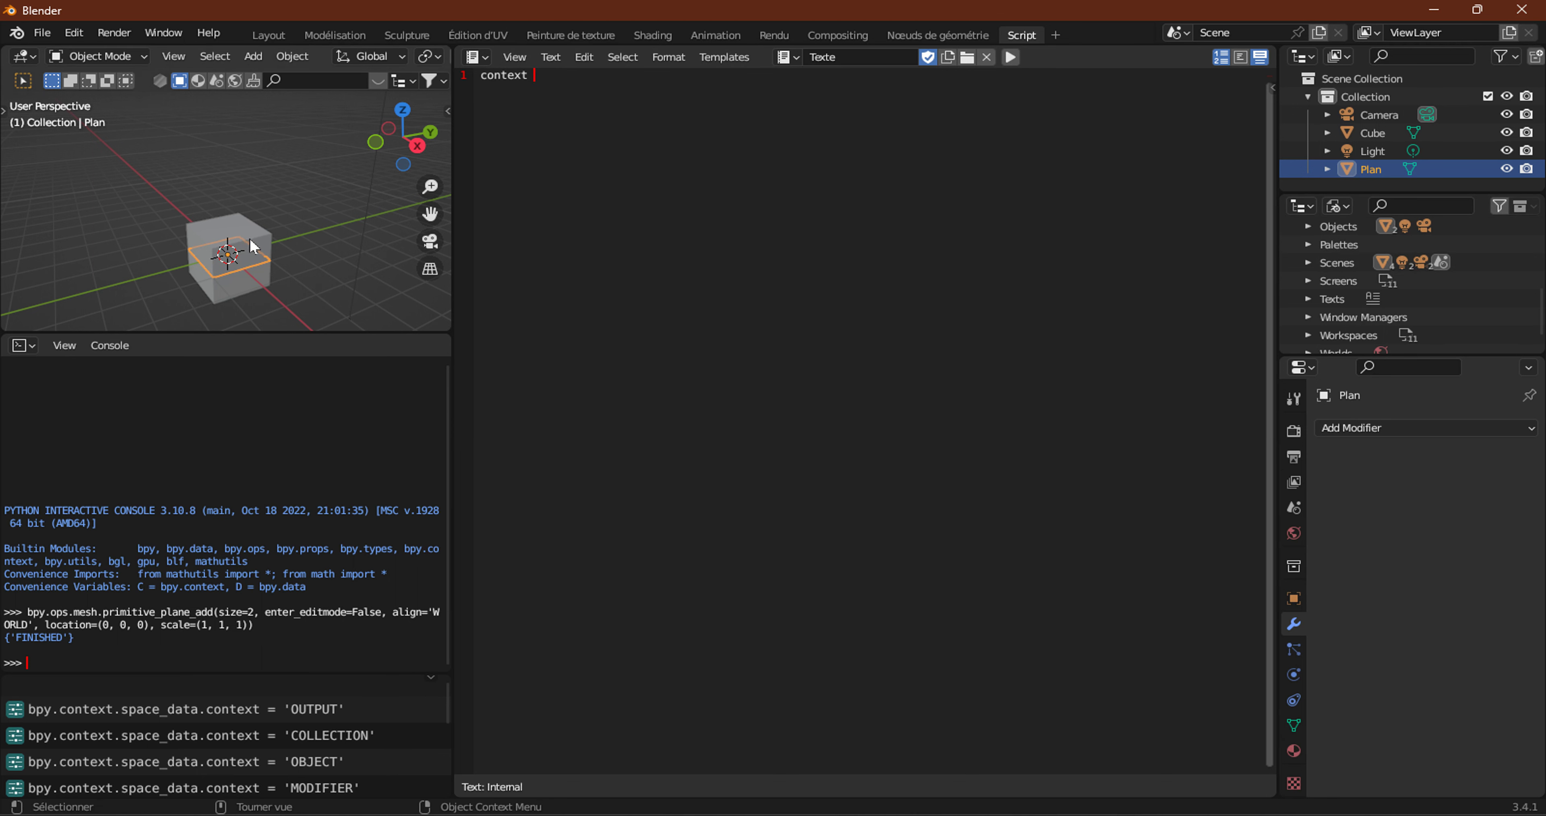
pyautogui.click(1302, 600)
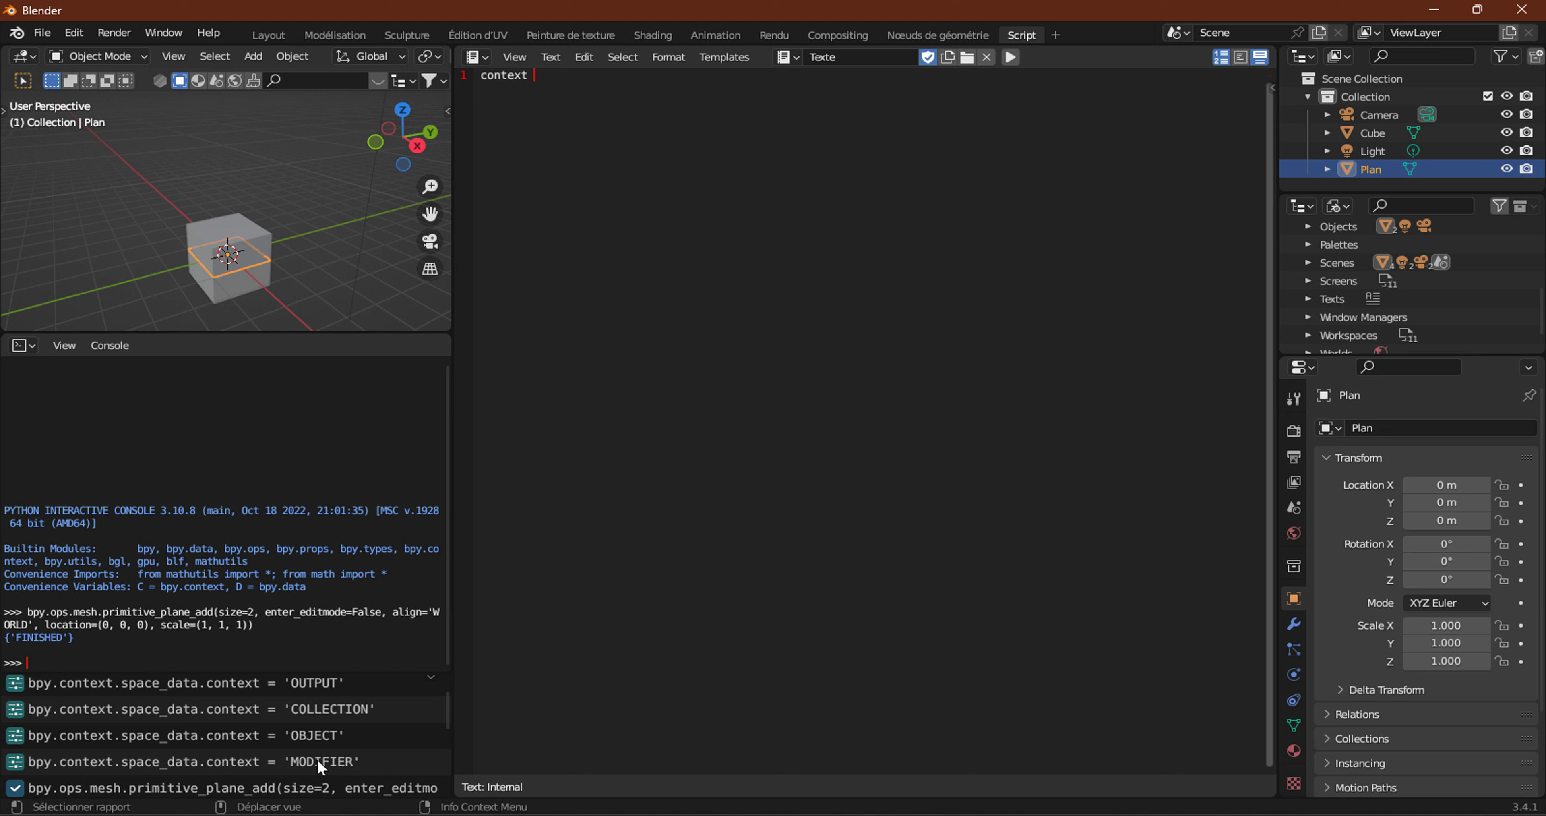
pyautogui.scroll(3, 301, 757)
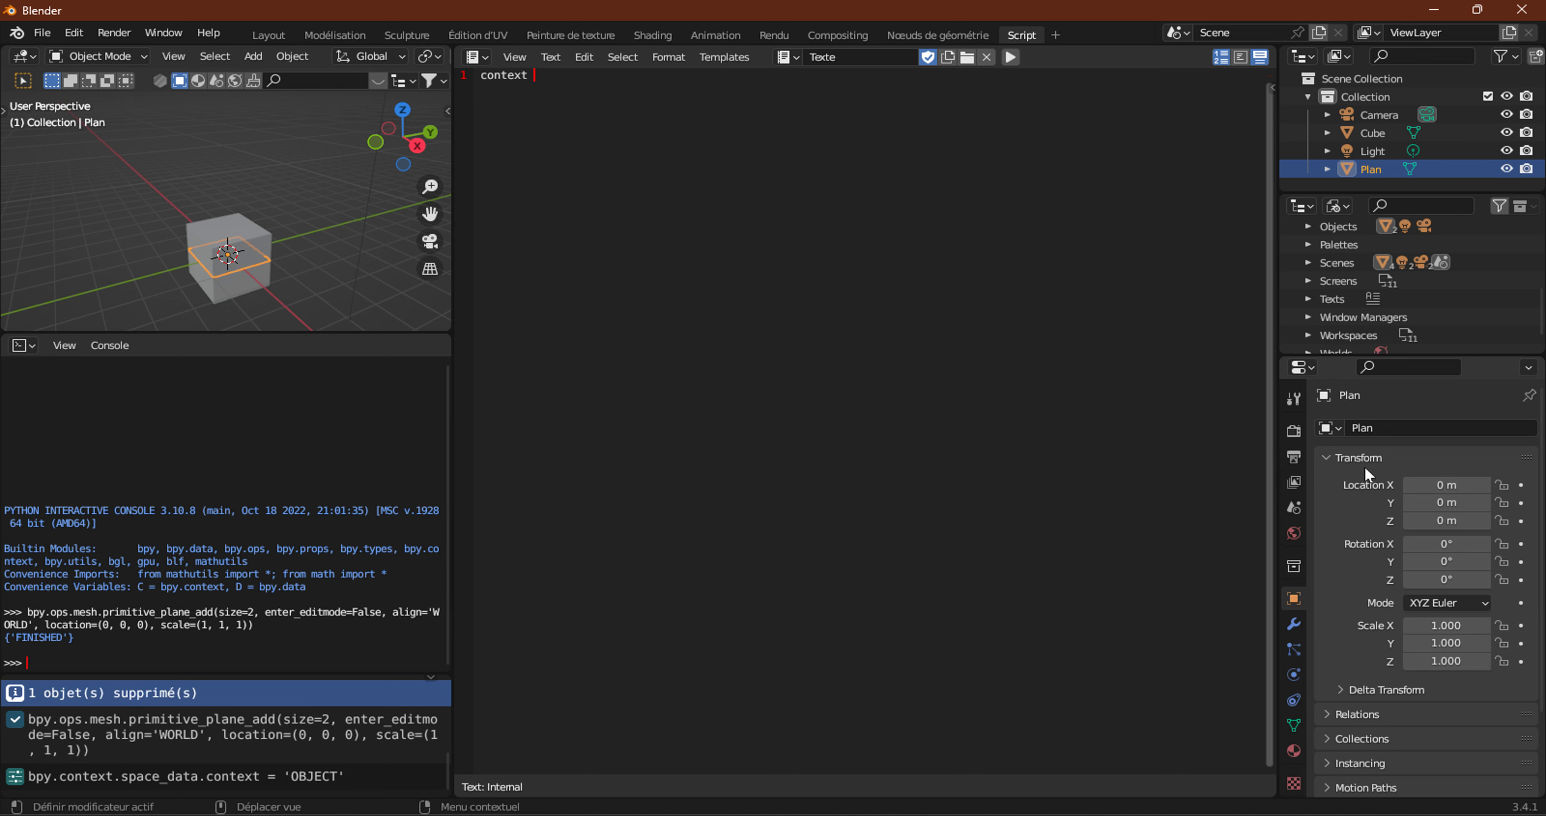
# Cycle through View Layer, Scene, World, Collection, Object and Particles properties, ending on View Layer.
pyautogui.click(1294, 481)
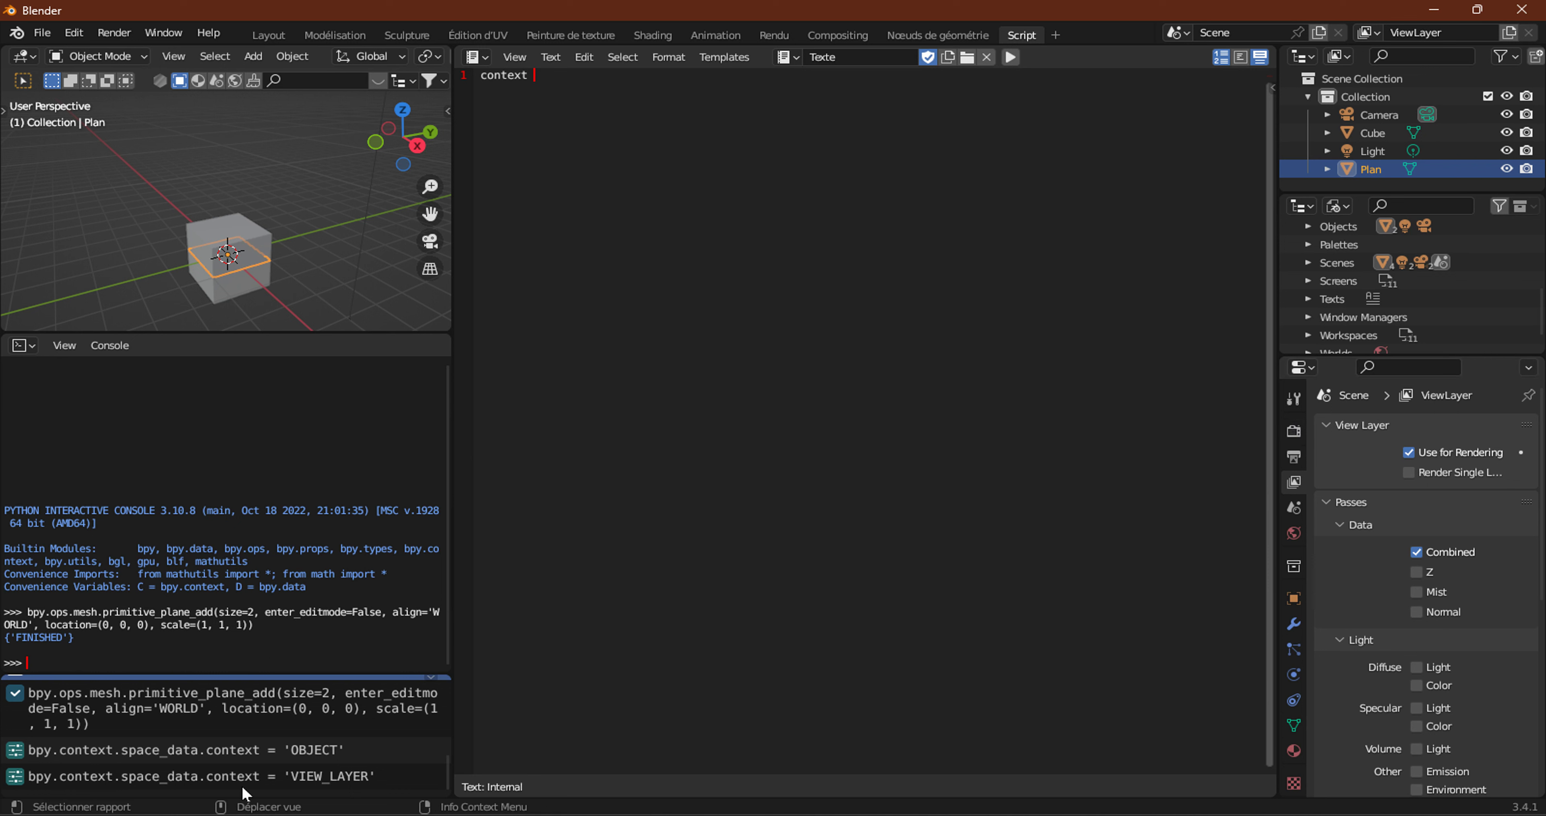
pyautogui.click(1294, 507)
pyautogui.click(1293, 533)
pyautogui.click(1294, 566)
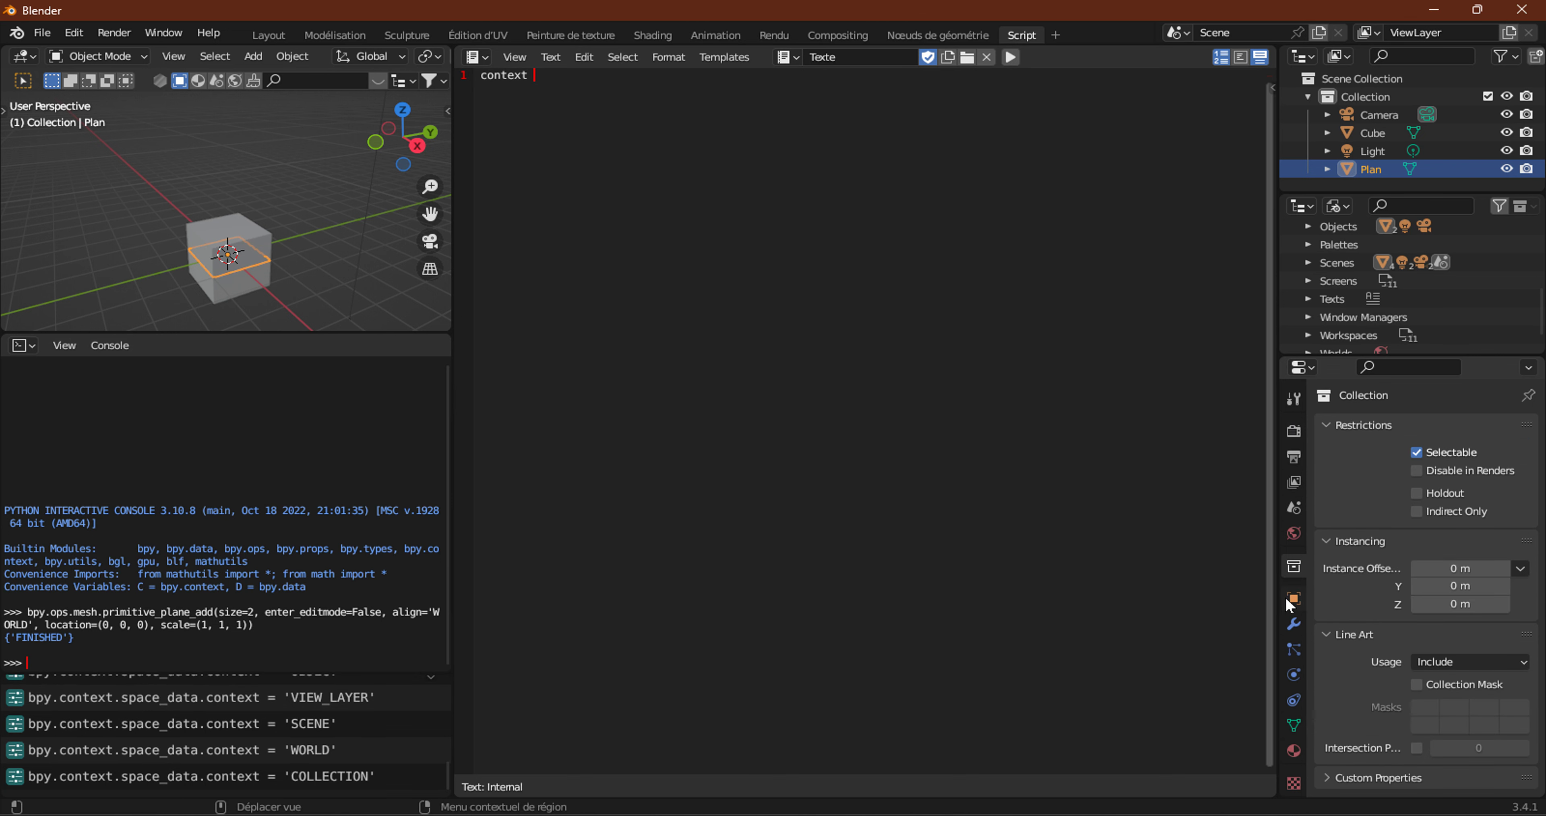
pyautogui.click(1294, 598)
pyautogui.click(1293, 650)
pyautogui.click(1294, 533)
pyautogui.click(1294, 483)
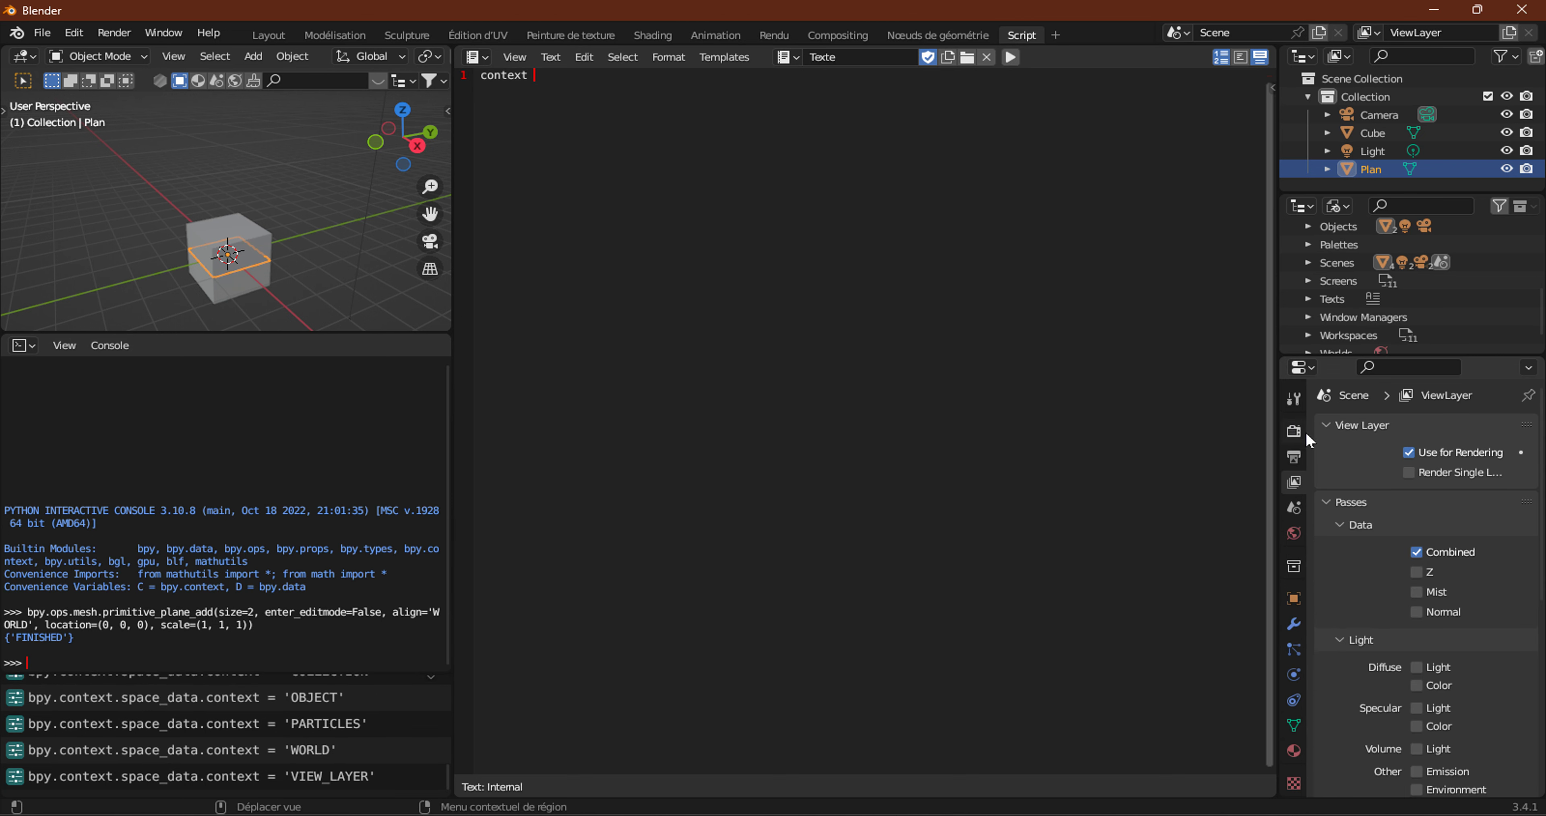
pyautogui.click(514, 56)
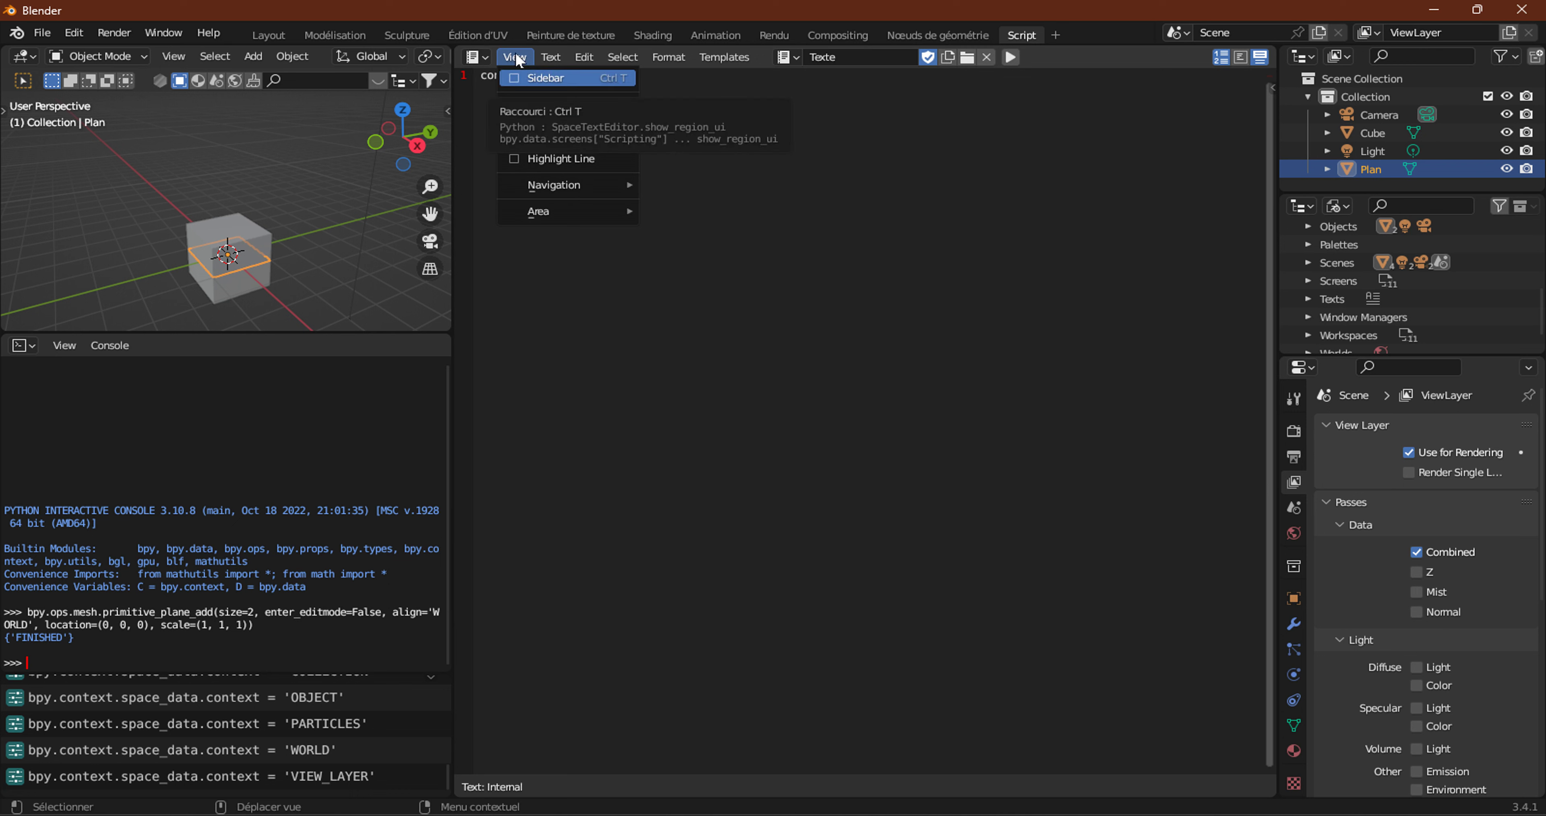
# Look through the Text Editor's View menu and the viewport's Select menu.
pyautogui.click(517, 57)
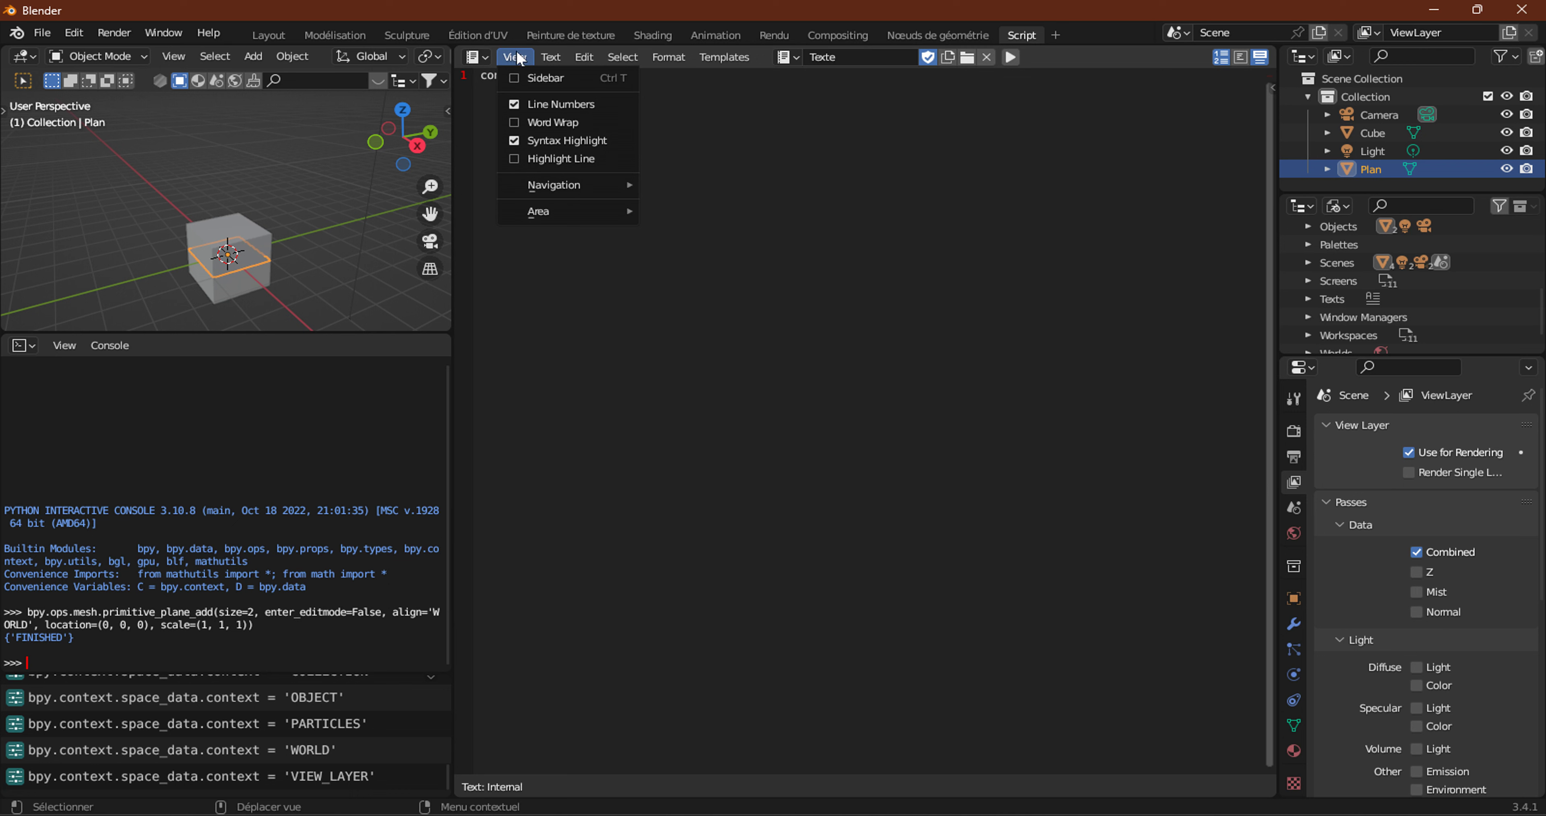
pyautogui.click(214, 56)
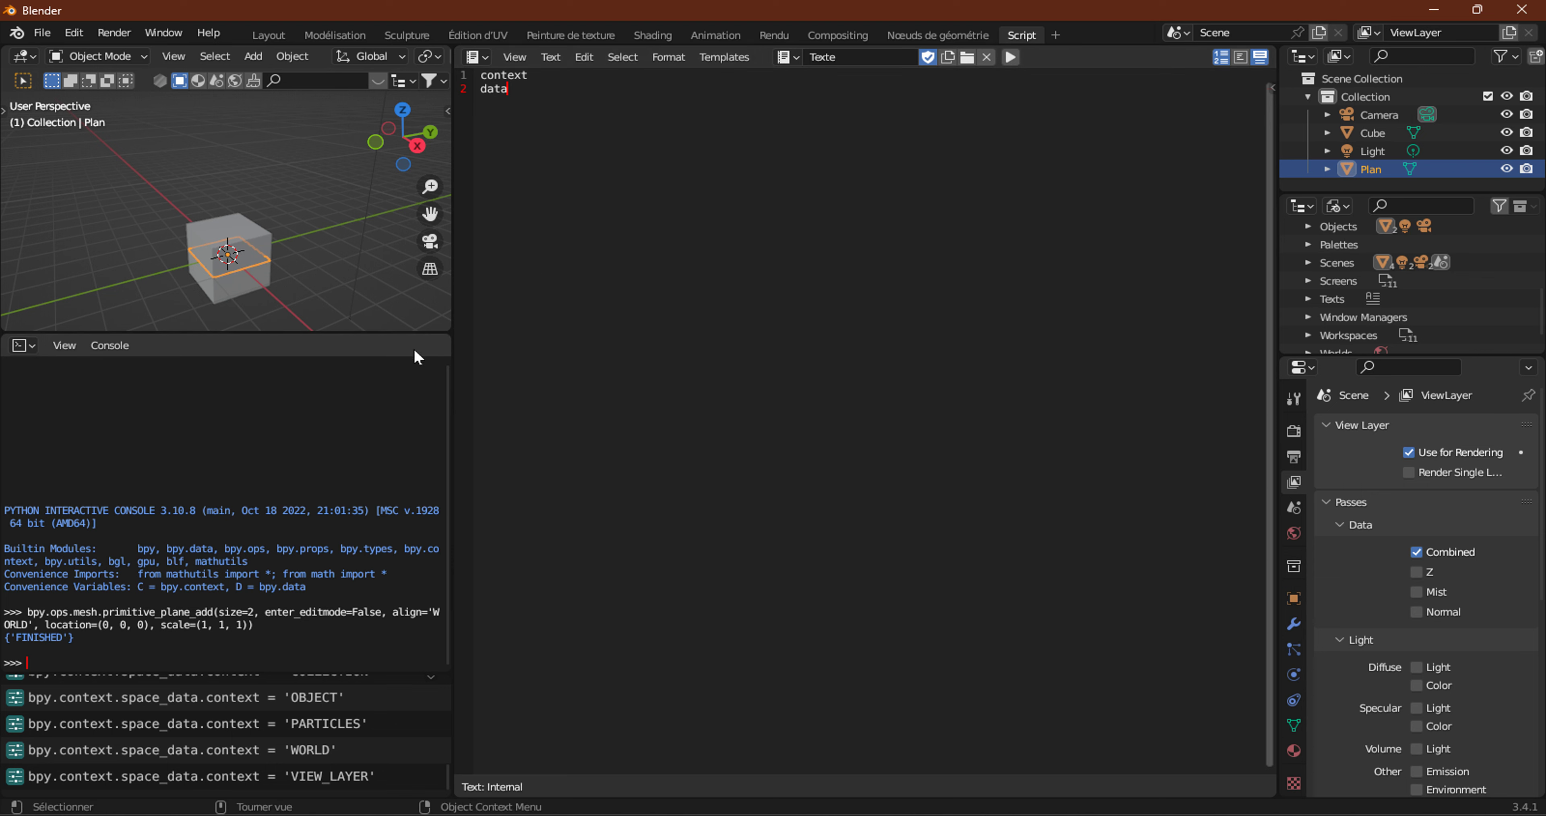
# Zoom out, make the Light the active object, then select and deselect 'data' on script line 2.
pyautogui.scroll(-5, 291, 307)
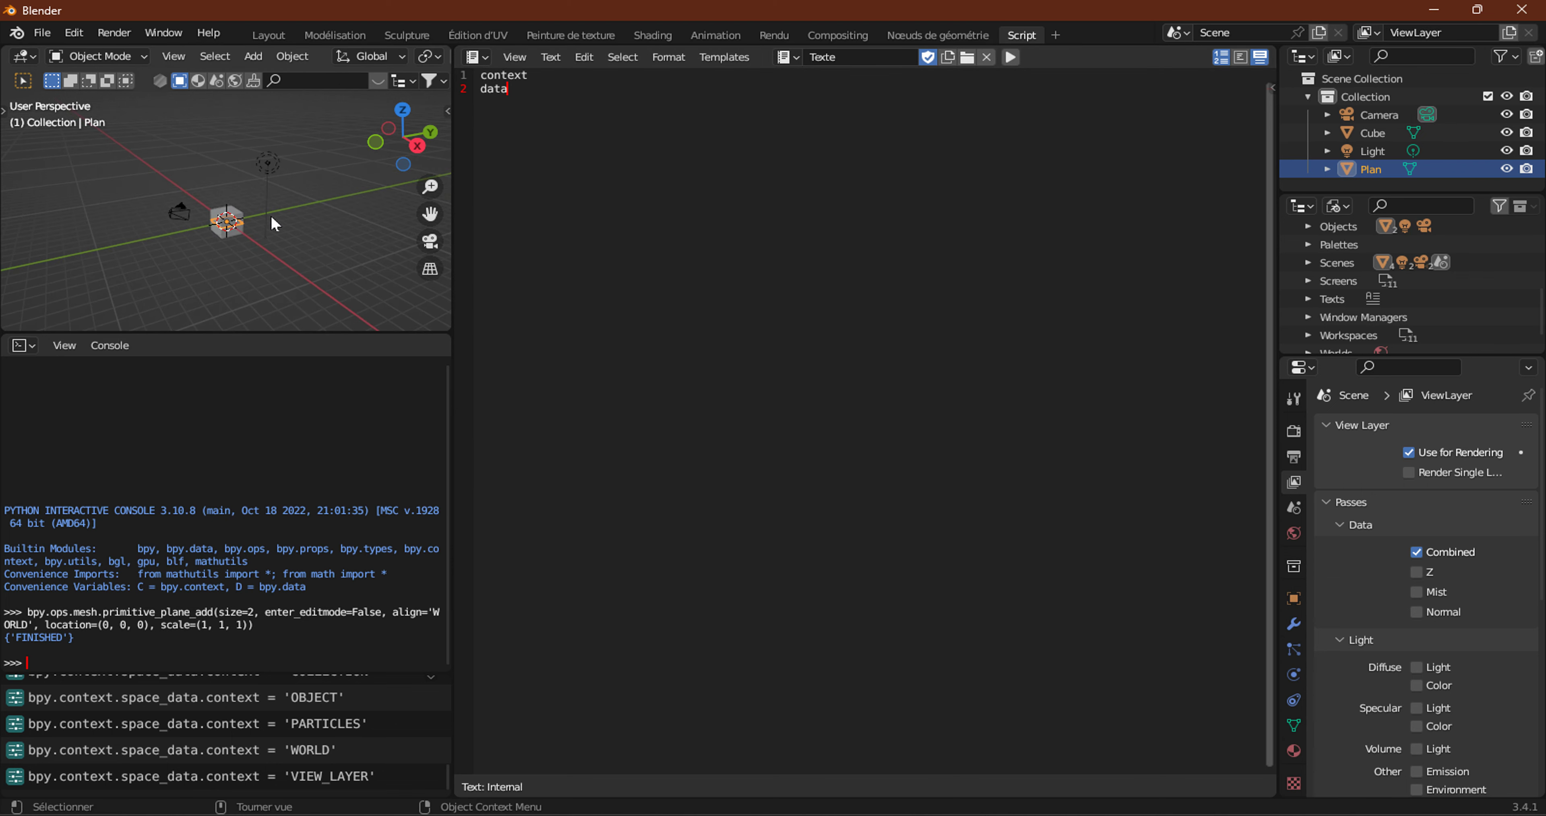
pyautogui.click(271, 161)
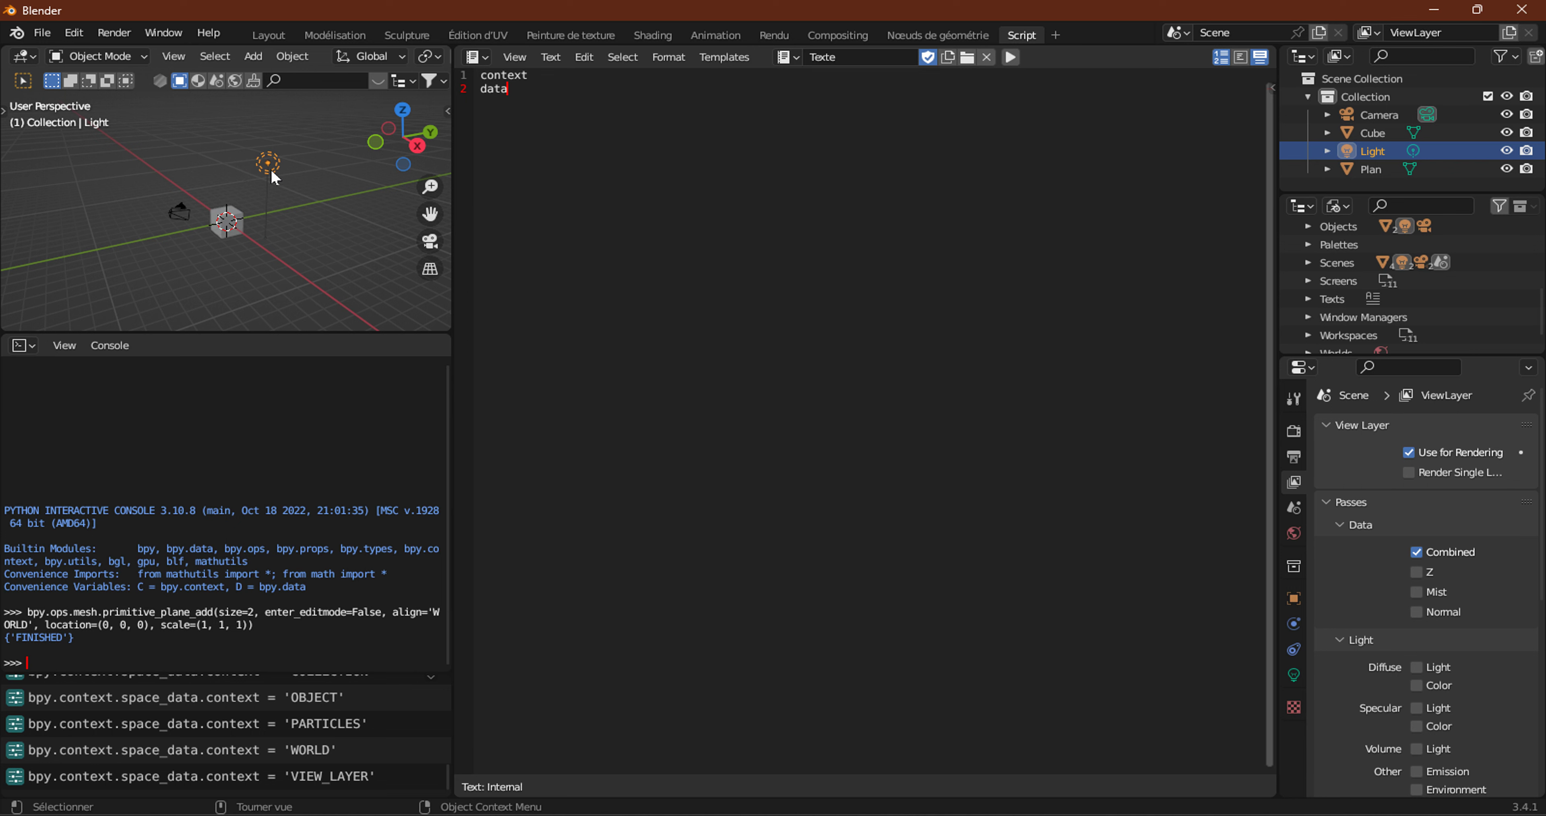
pyautogui.doubleClick(509, 91)
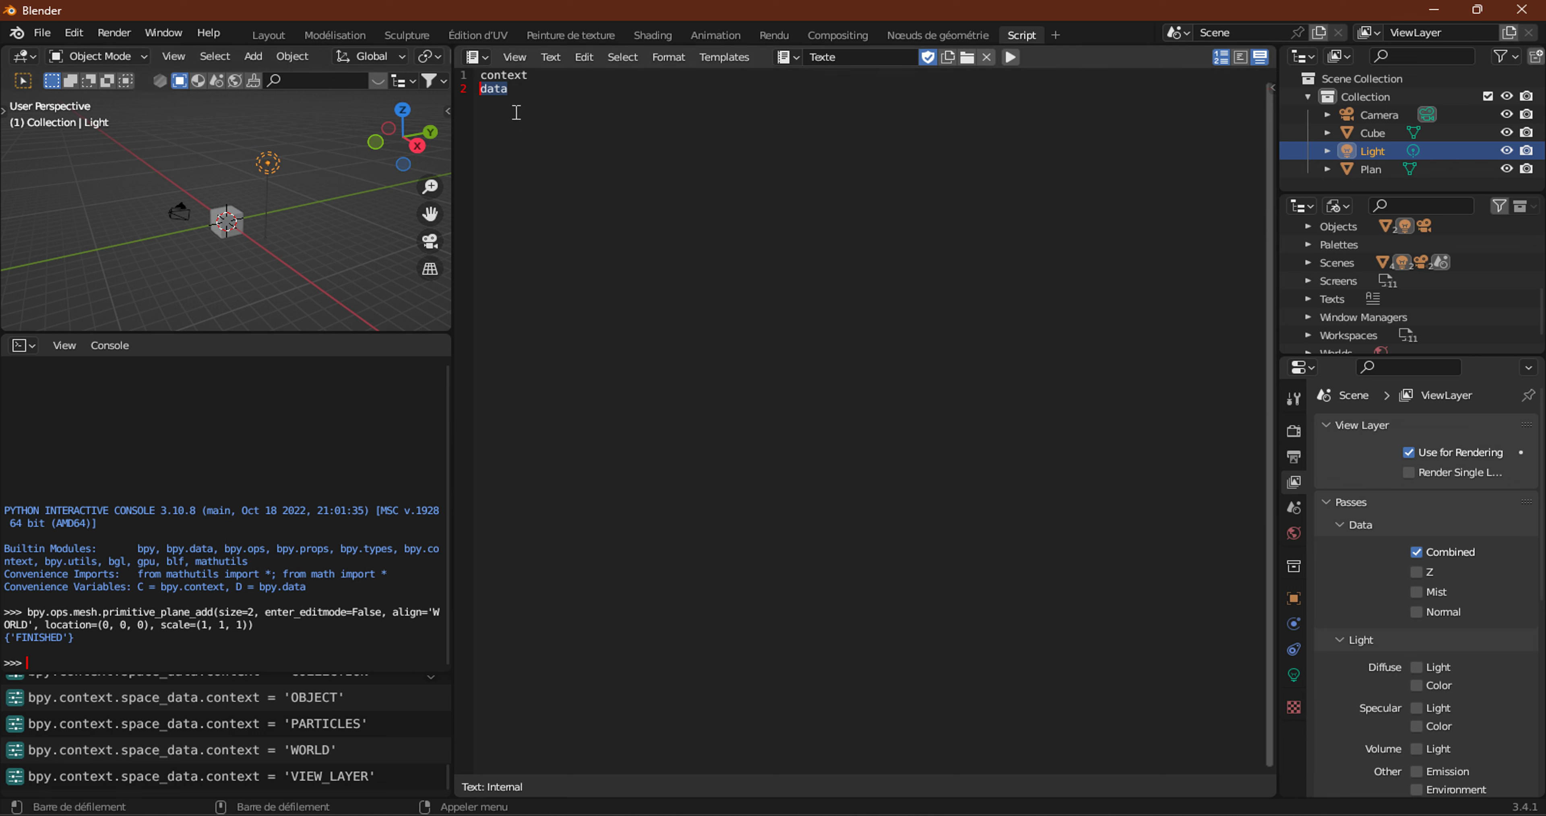
pyautogui.click(524, 98)
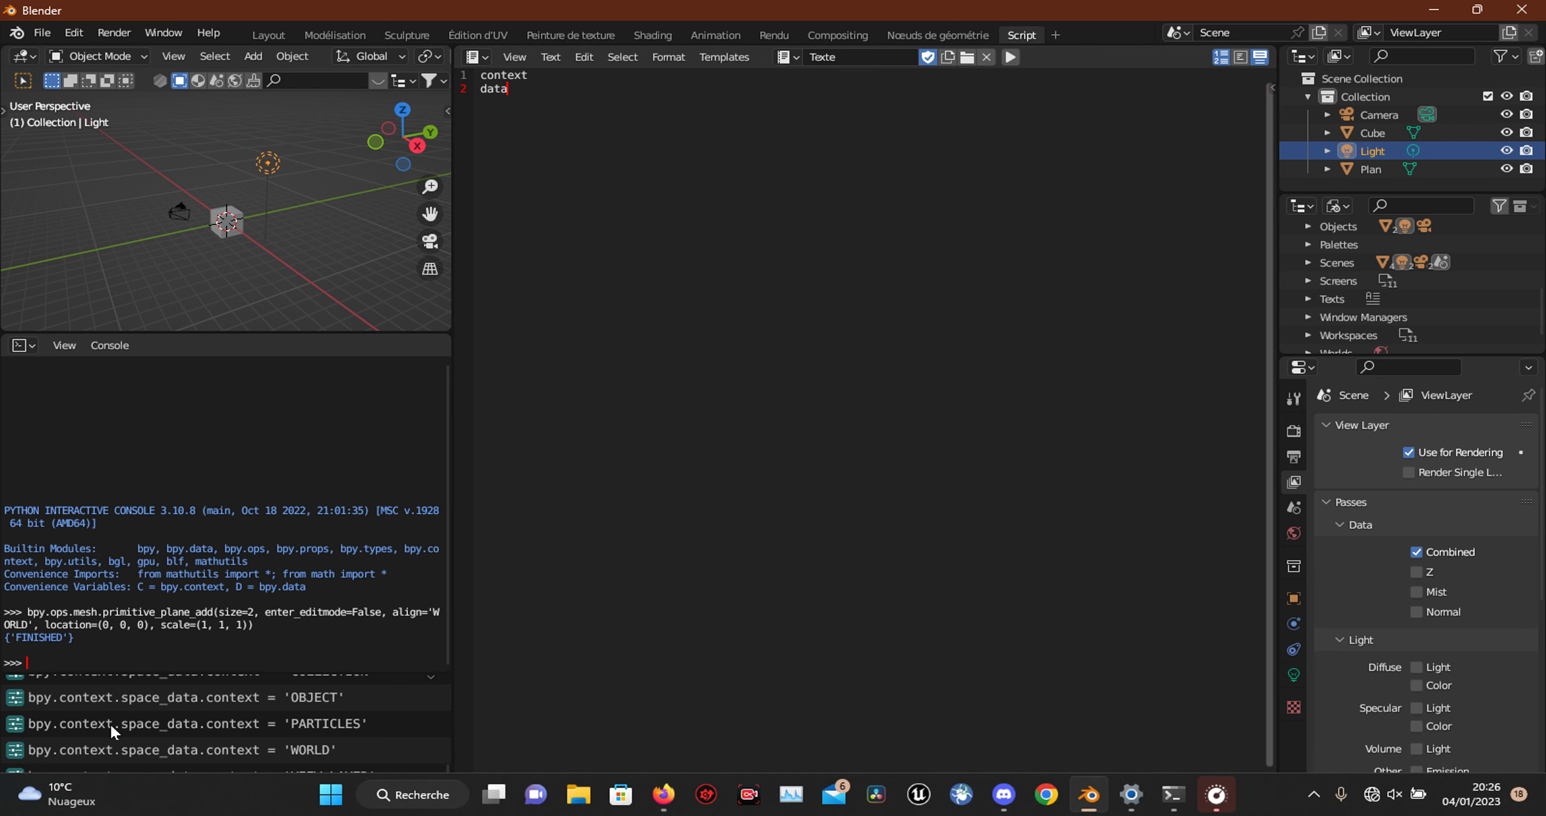
# Switch the upper outliner to the Data API display mode.
pyautogui.click(1309, 57)
pyautogui.click(1337, 57)
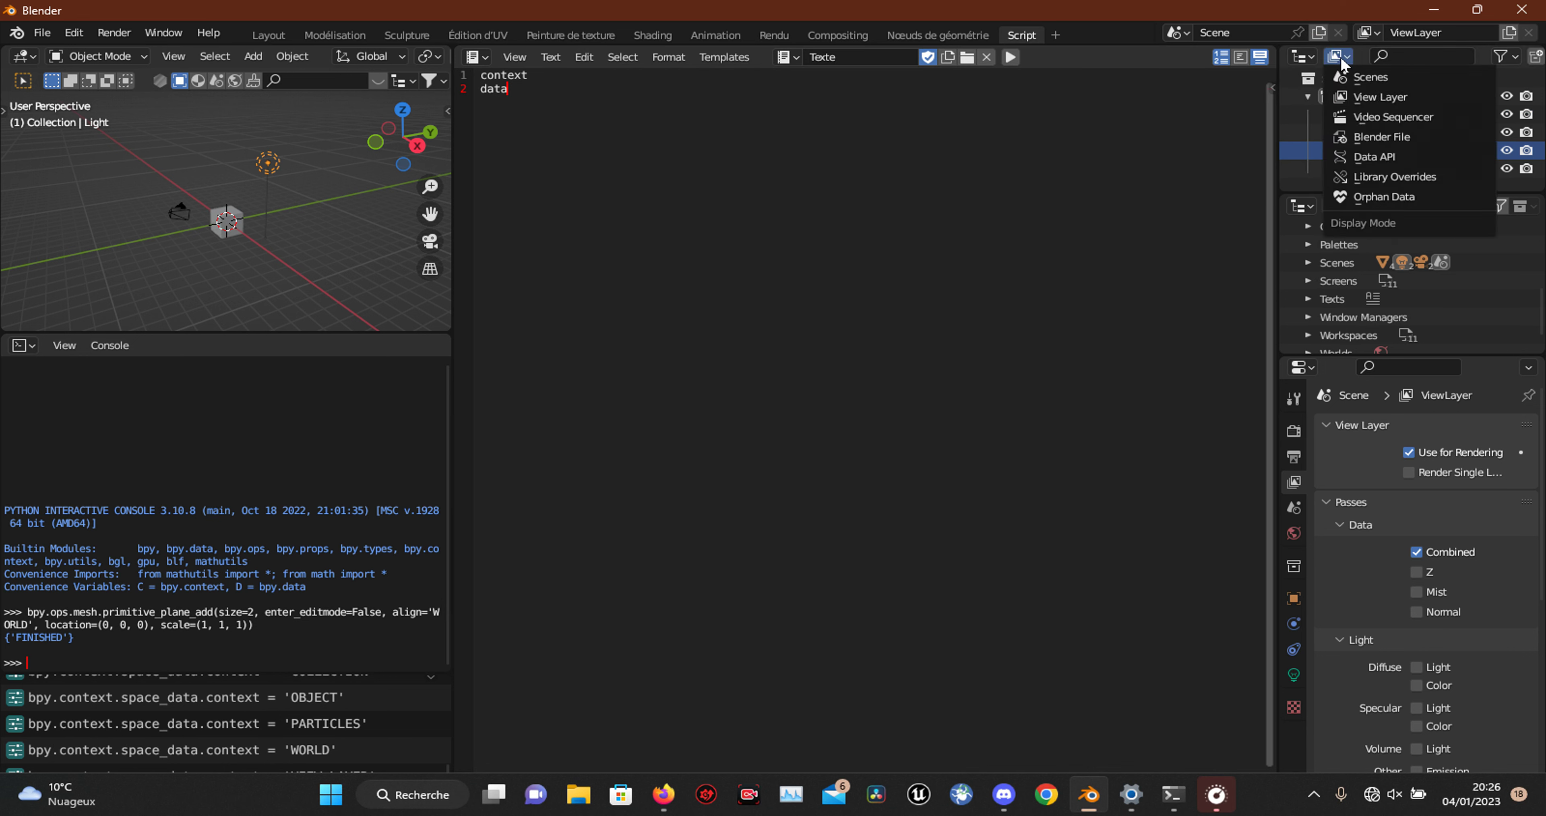
pyautogui.click(1381, 157)
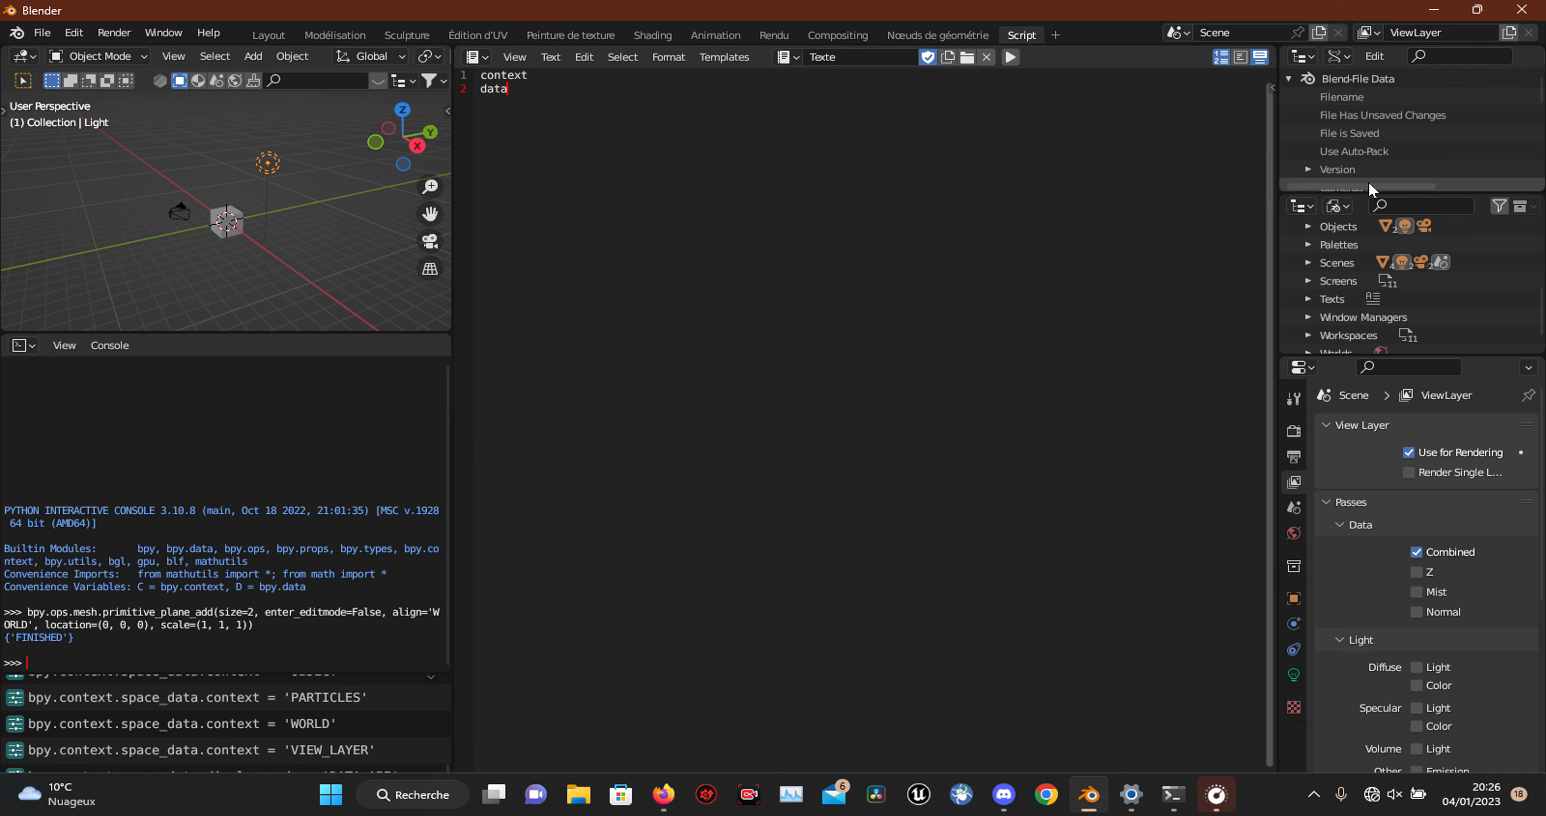
# Enlarge the Data API outliner downward and scroll its list back to the top.
pyautogui.moveTo(1361, 192); pyautogui.dragTo(1337, 294)
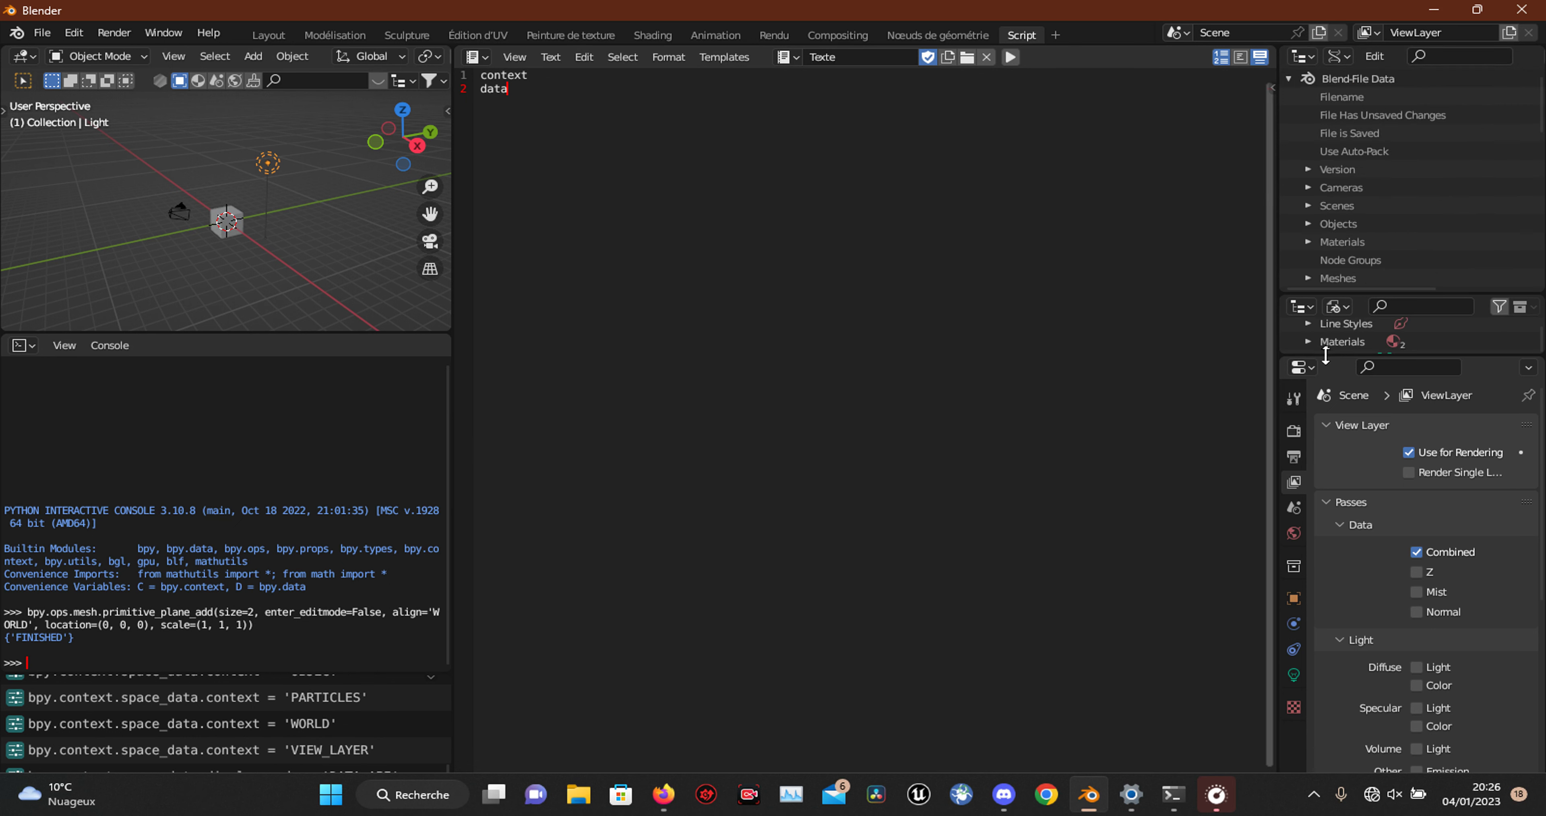
pyautogui.moveTo(1336, 356); pyautogui.dragTo(1339, 487)
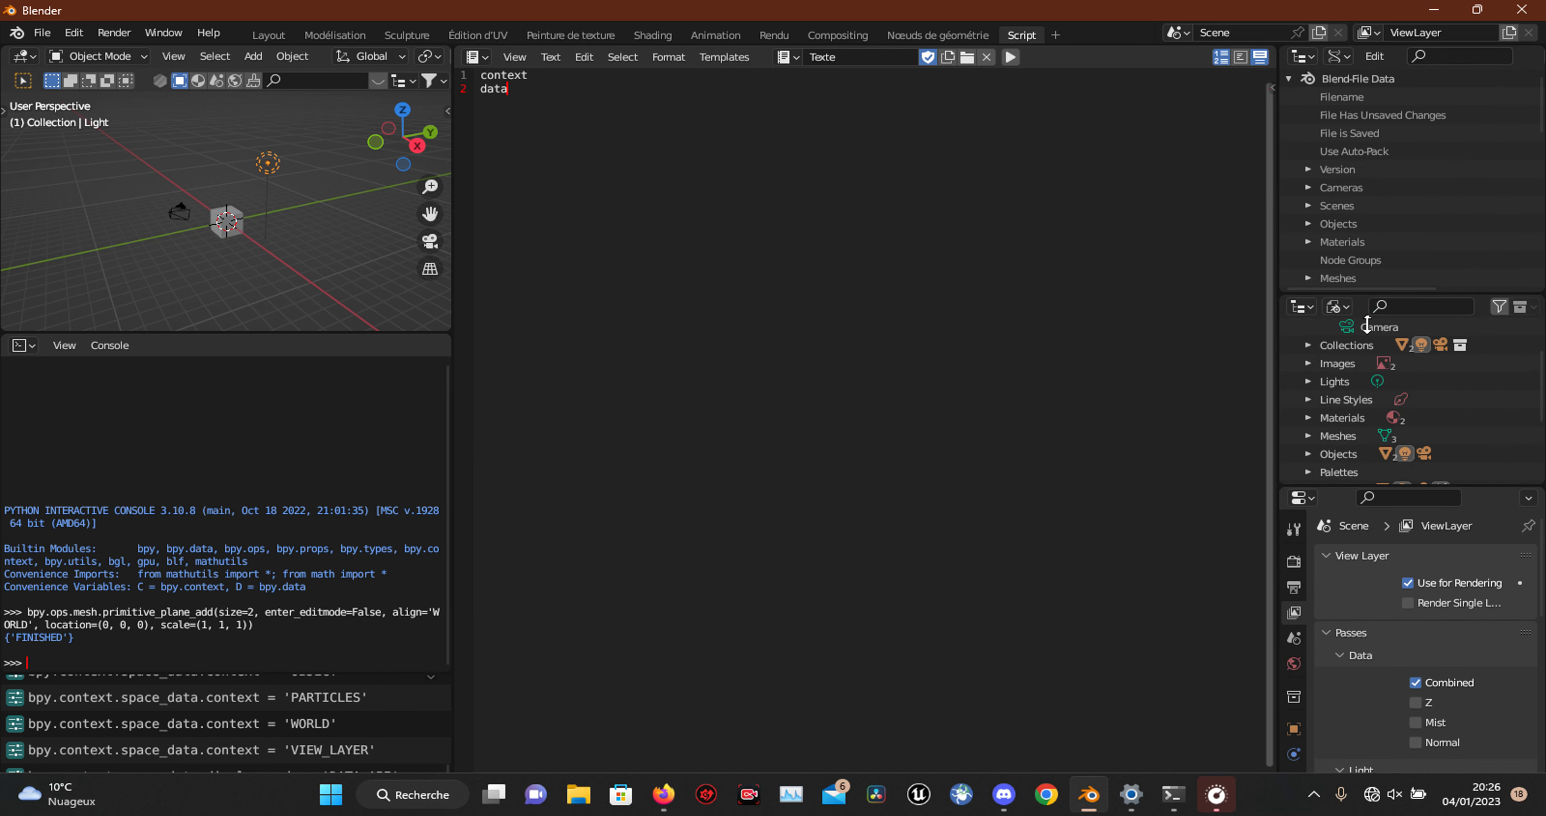
pyautogui.moveTo(1364, 294); pyautogui.dragTo(1358, 409)
pyautogui.scroll(-5, 1405, 165)
pyautogui.scroll(-5, 1396, 246)
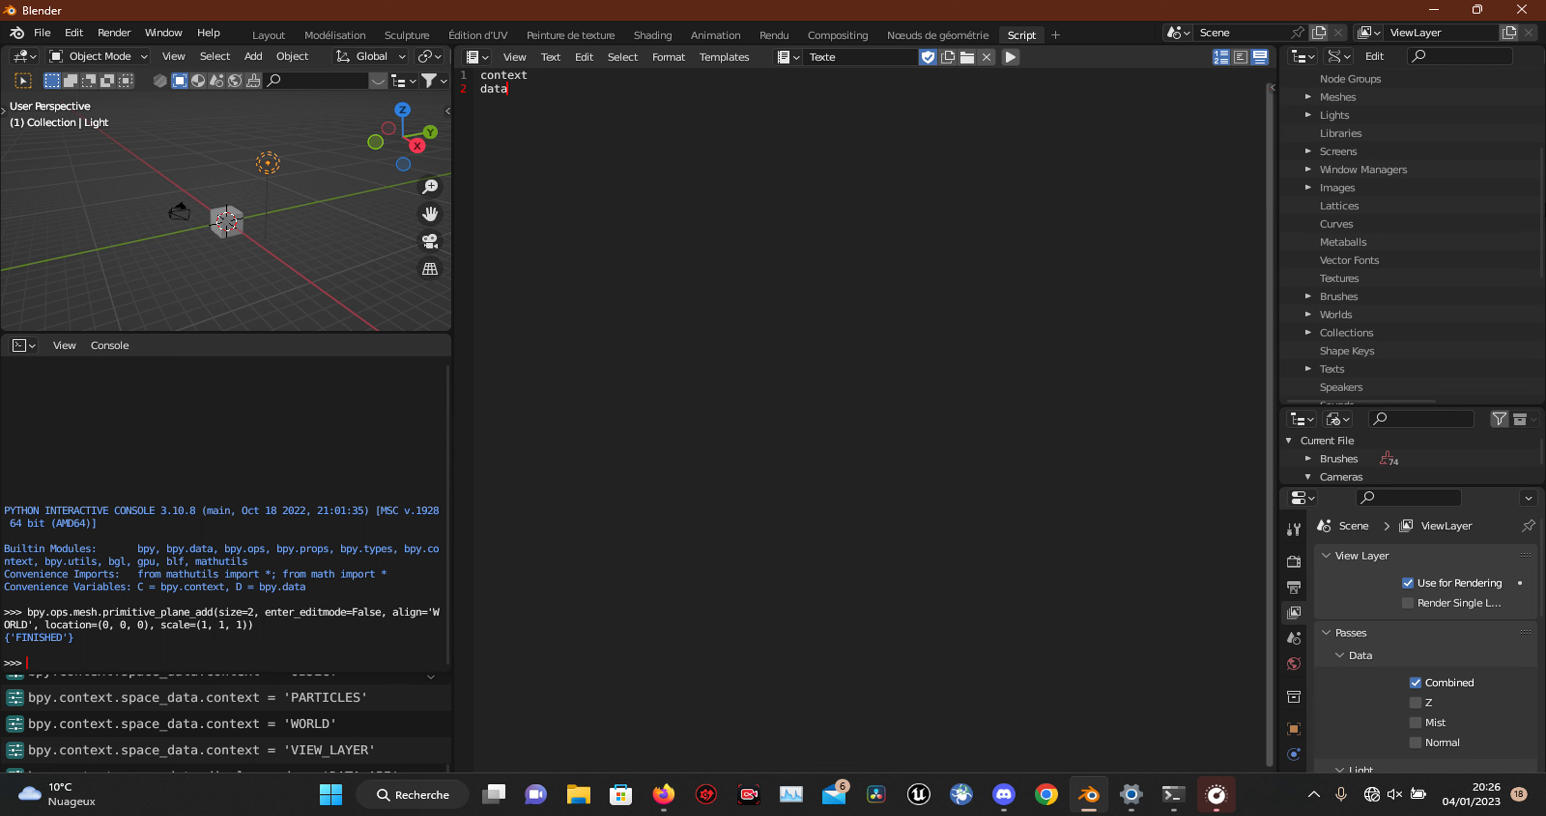
pyautogui.scroll(5, 1436, 174)
pyautogui.scroll(2, 1441, 183)
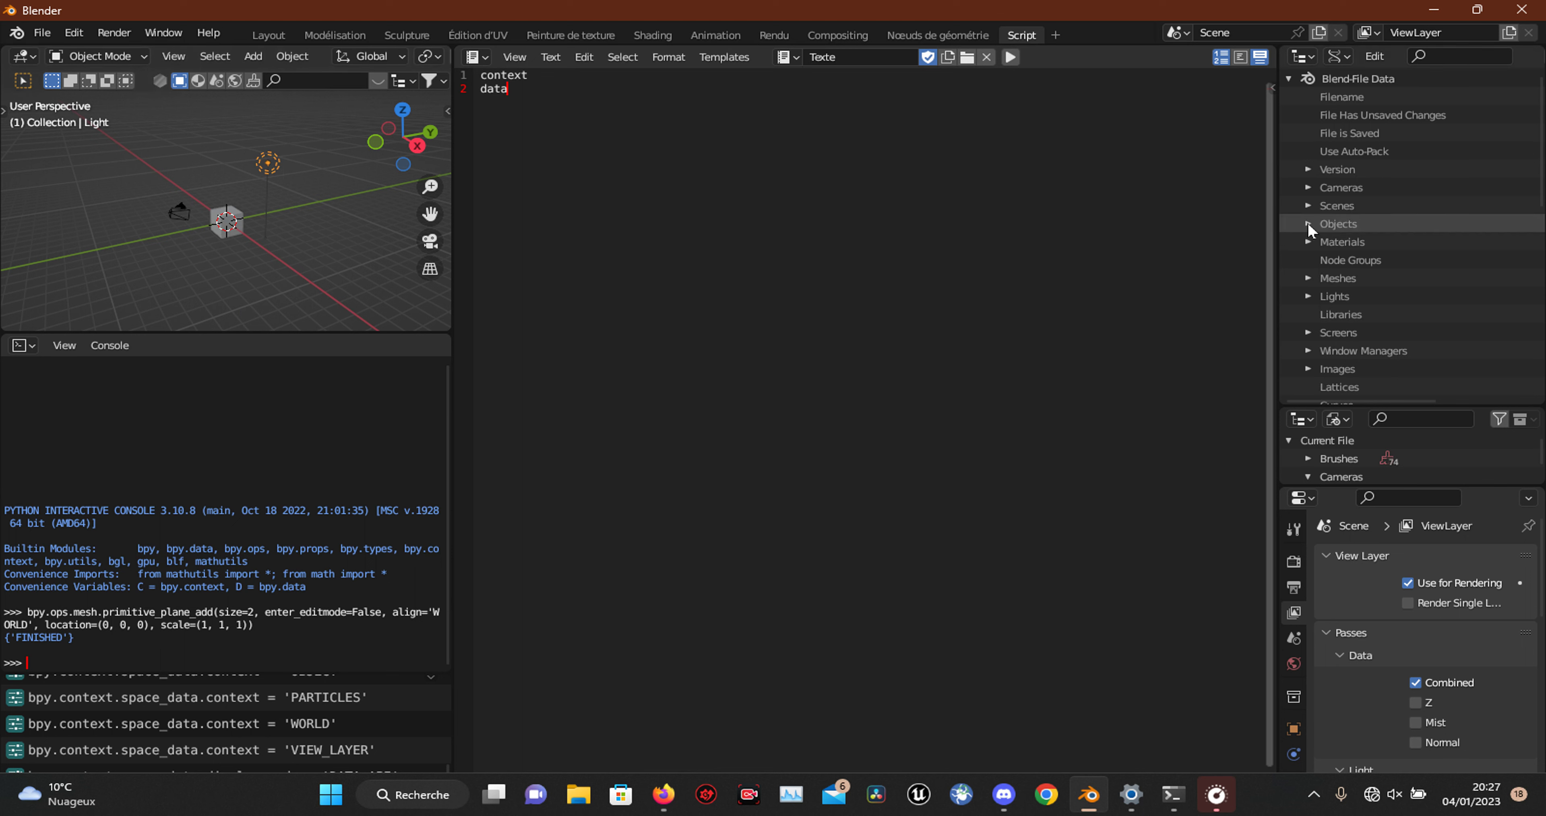
# In the Data API outliner, expand Objects > Light and open Location into X, Y, Z.
pyautogui.click(1308, 223)
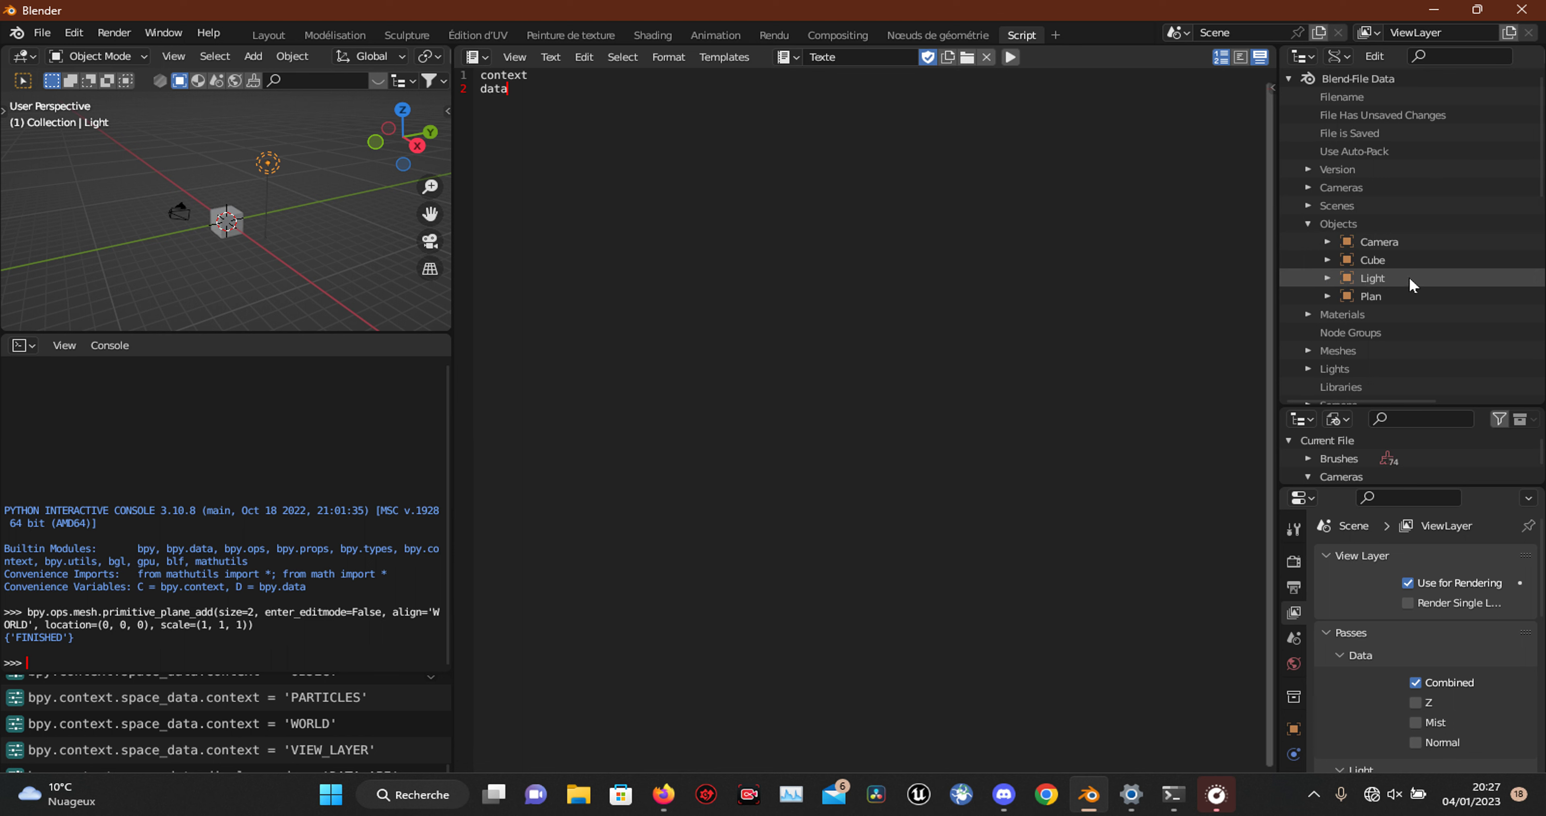
pyautogui.click(1325, 279)
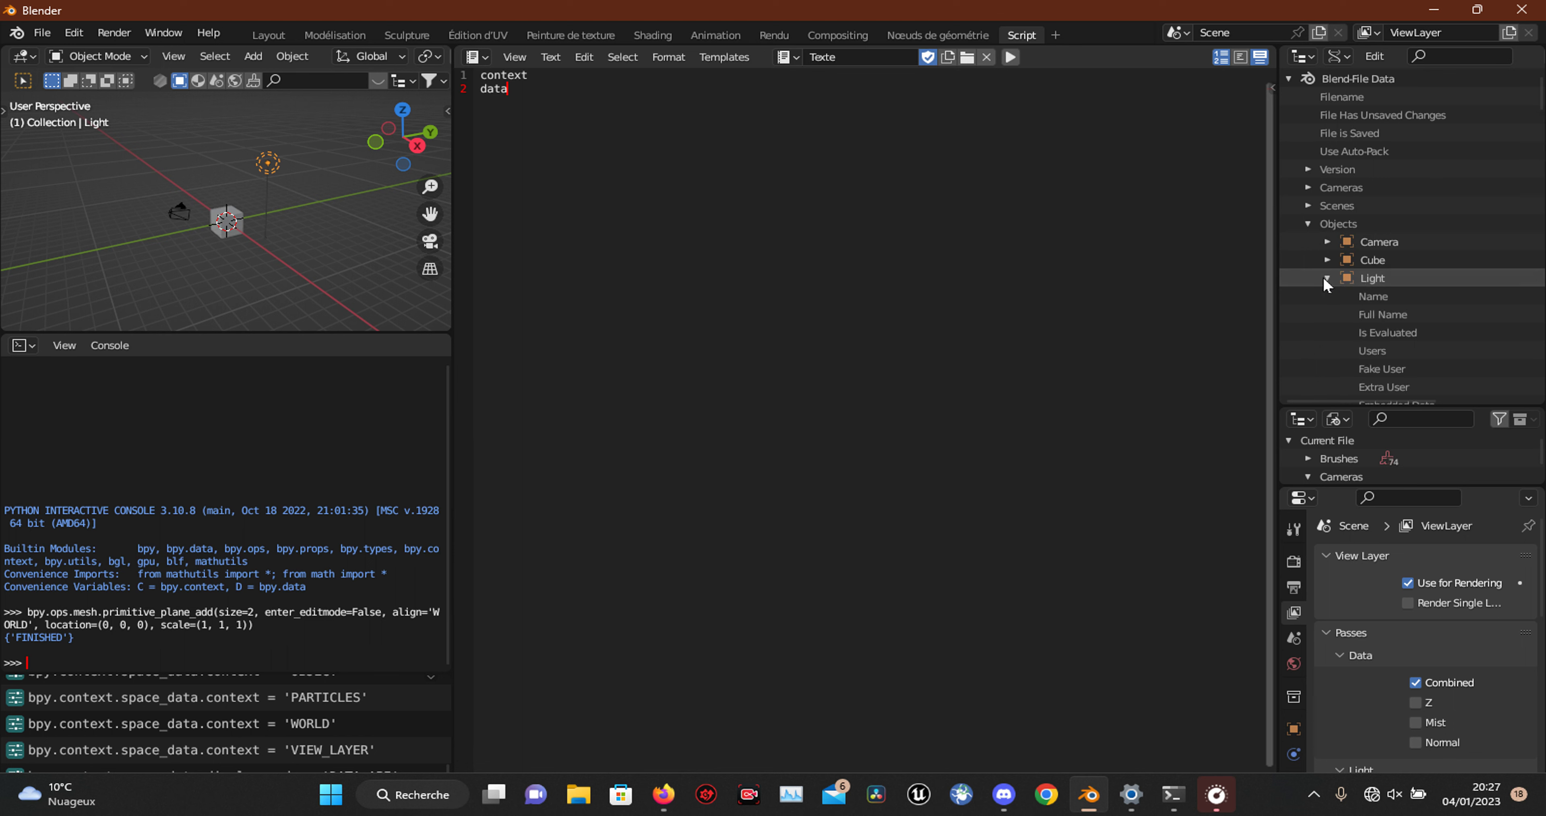
pyautogui.scroll(-3, 1323, 276)
pyautogui.scroll(-6, 1356, 210)
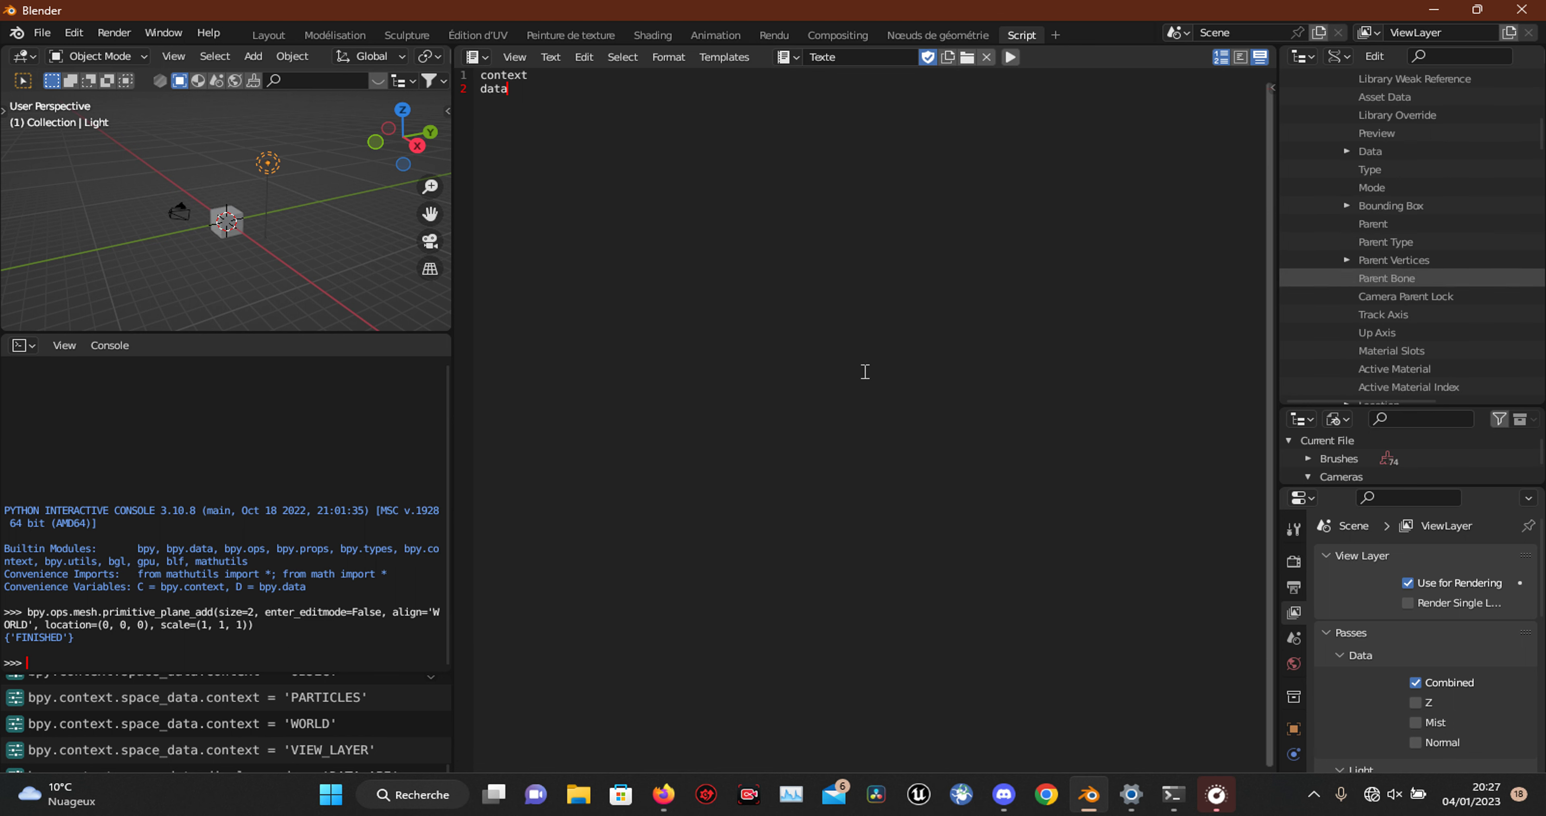
pyautogui.scroll(-5, 1414, 227)
pyautogui.scroll(-4, 1414, 228)
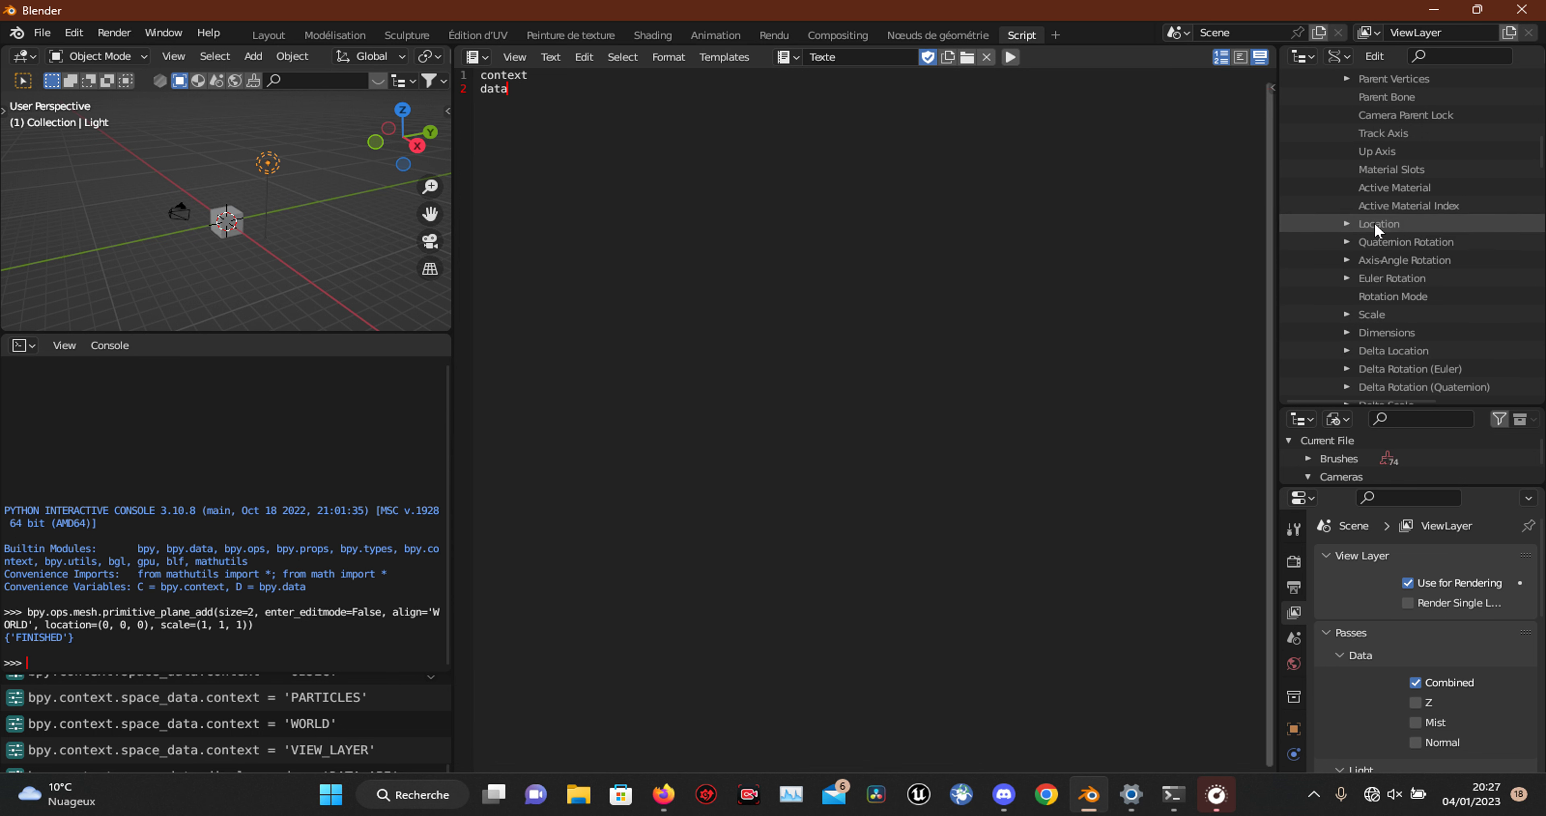
pyautogui.click(1340, 223)
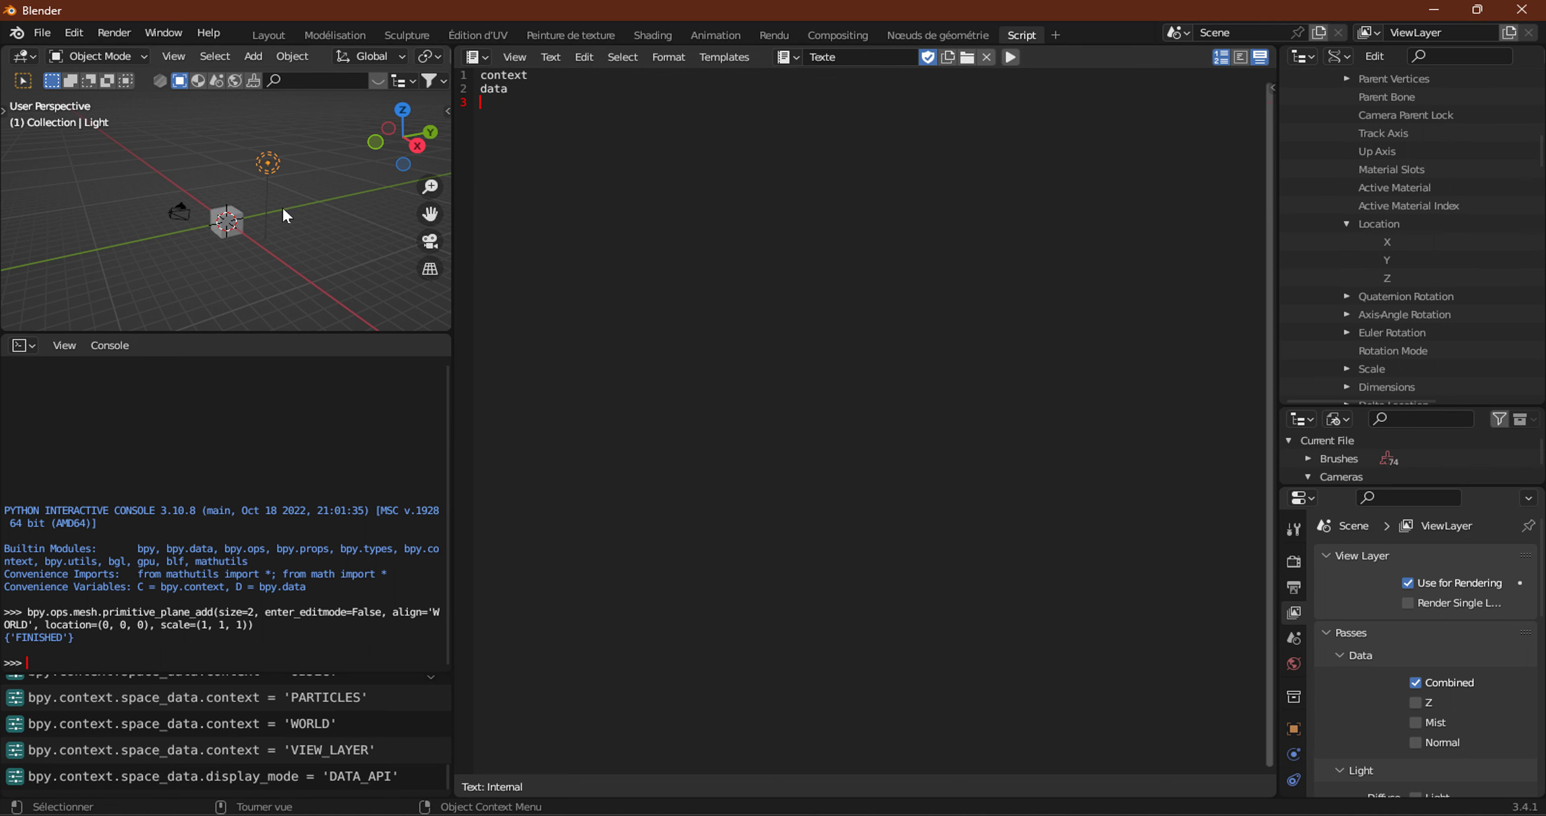
# Rescale the light with S and type 'ops' on script line 3.
pyautogui.press('s')
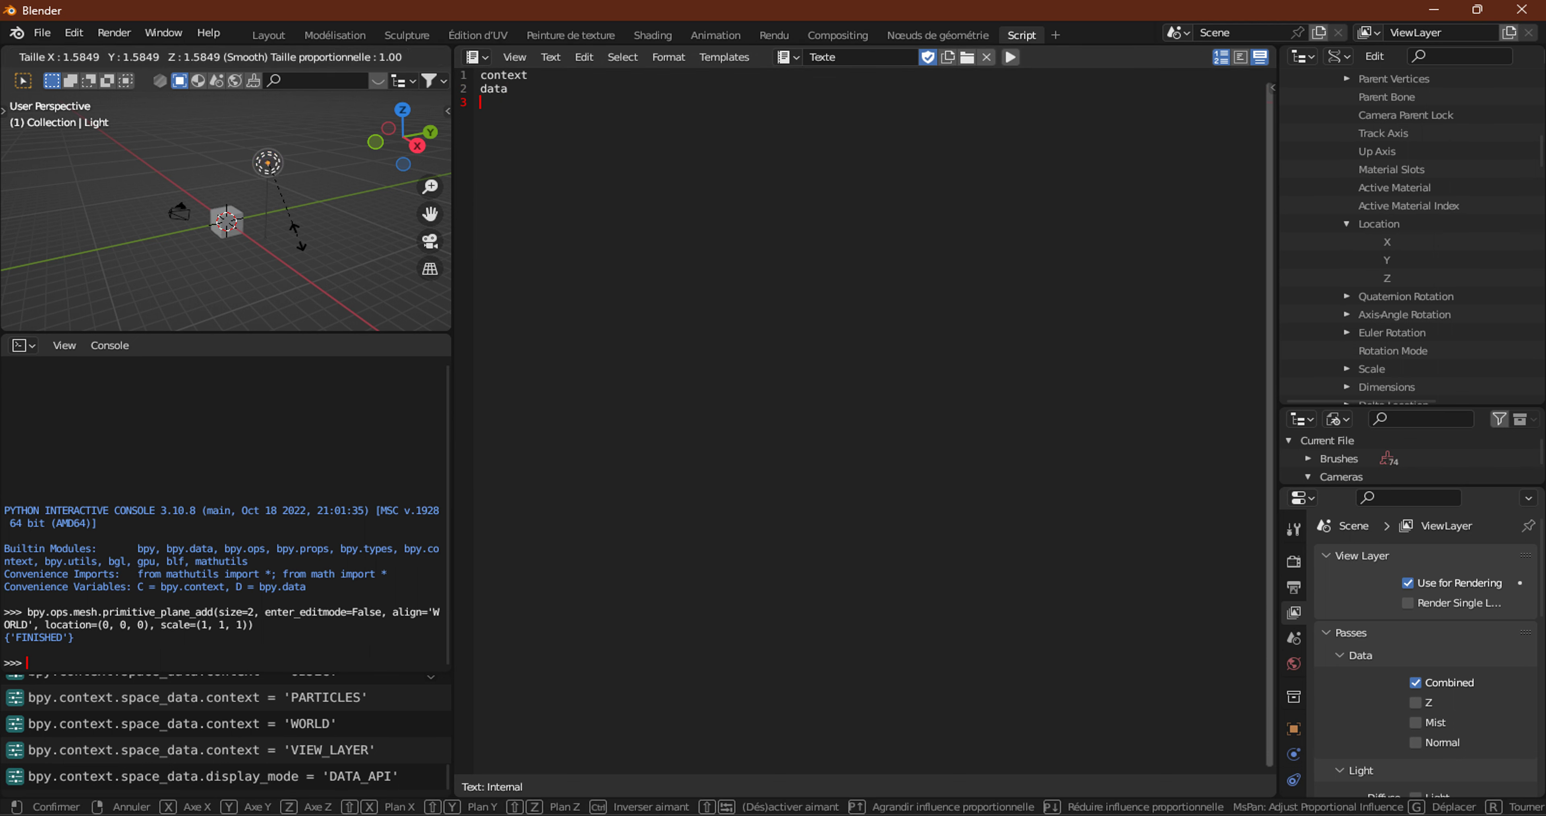
pyautogui.click(163, 258)
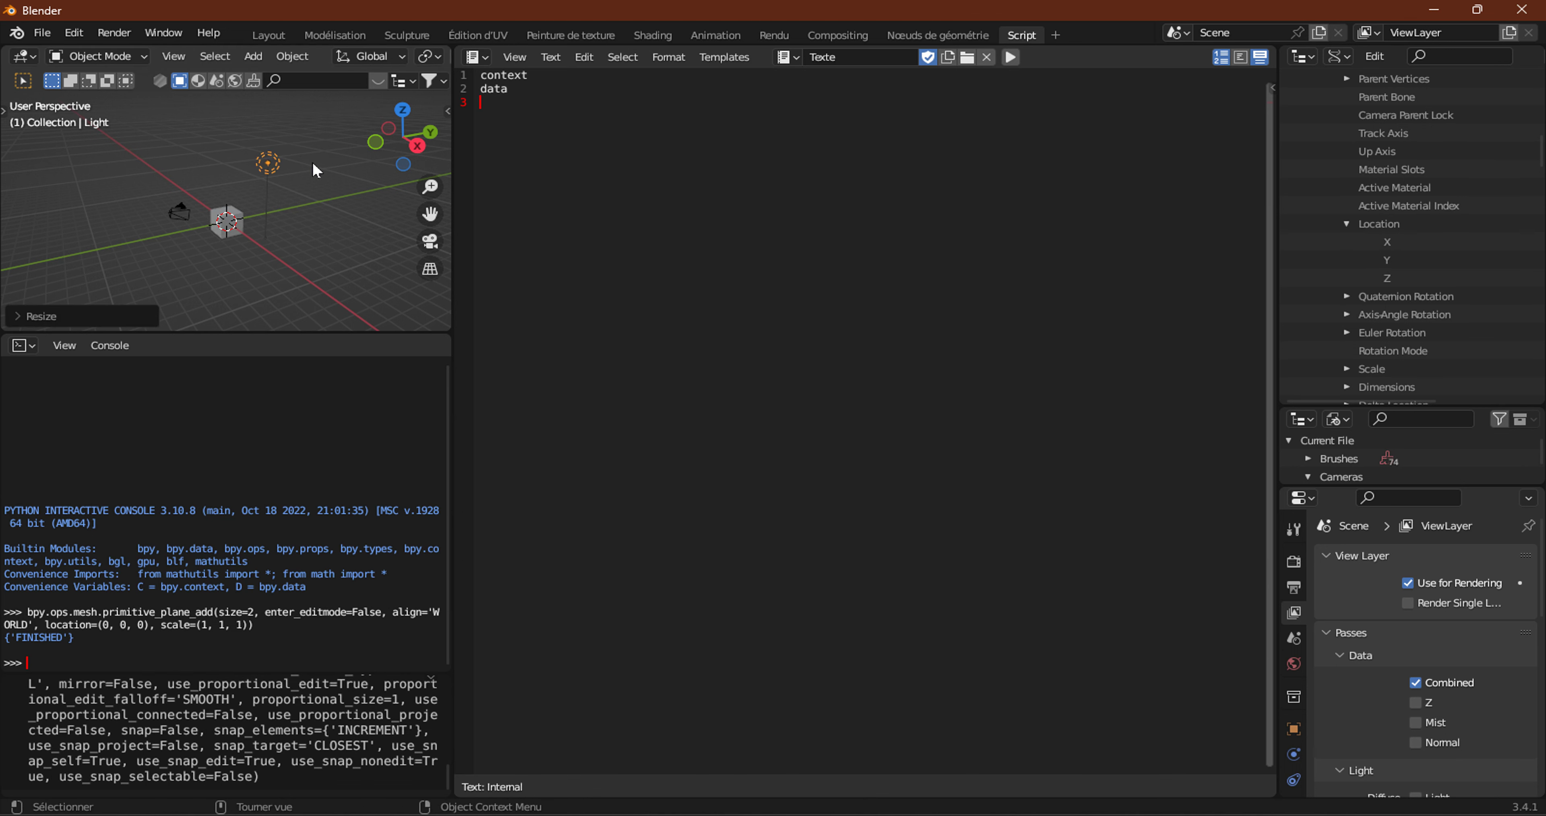
pyautogui.click(483, 111)
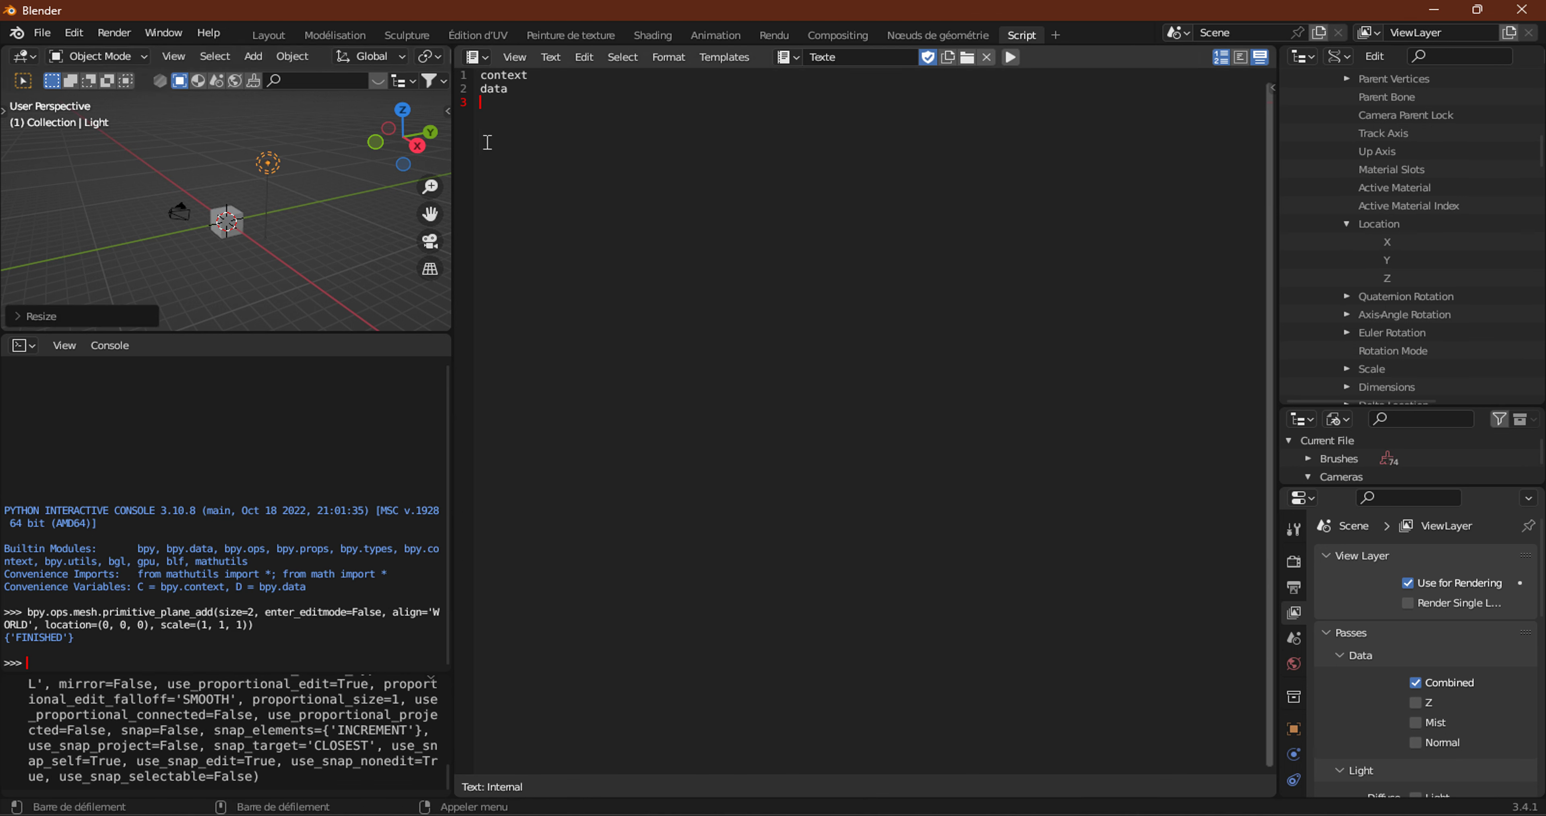
pyautogui.write('ops')
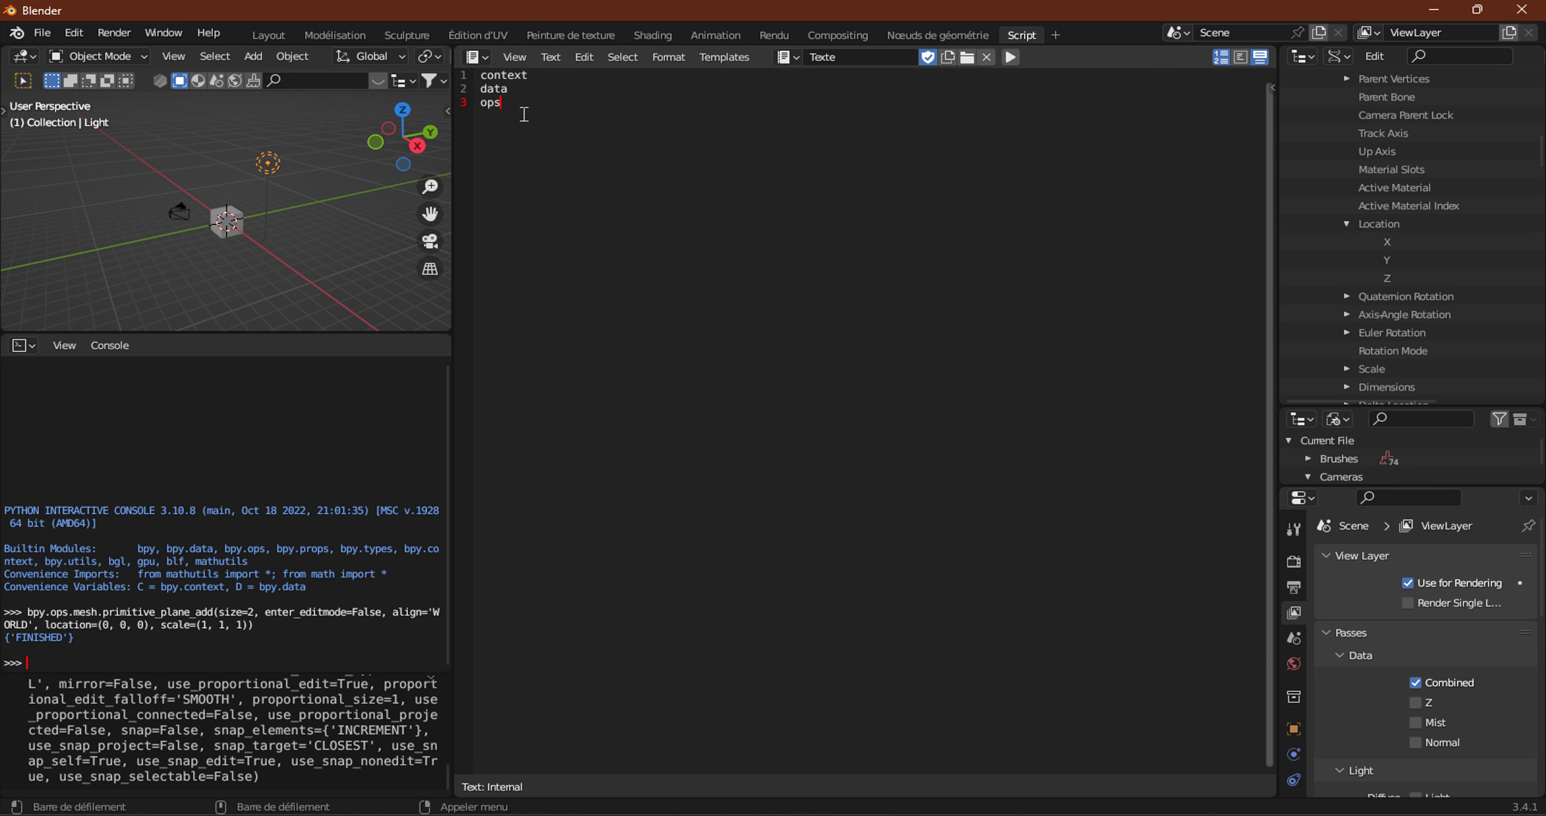
pyautogui.scroll(3, 128, 706)
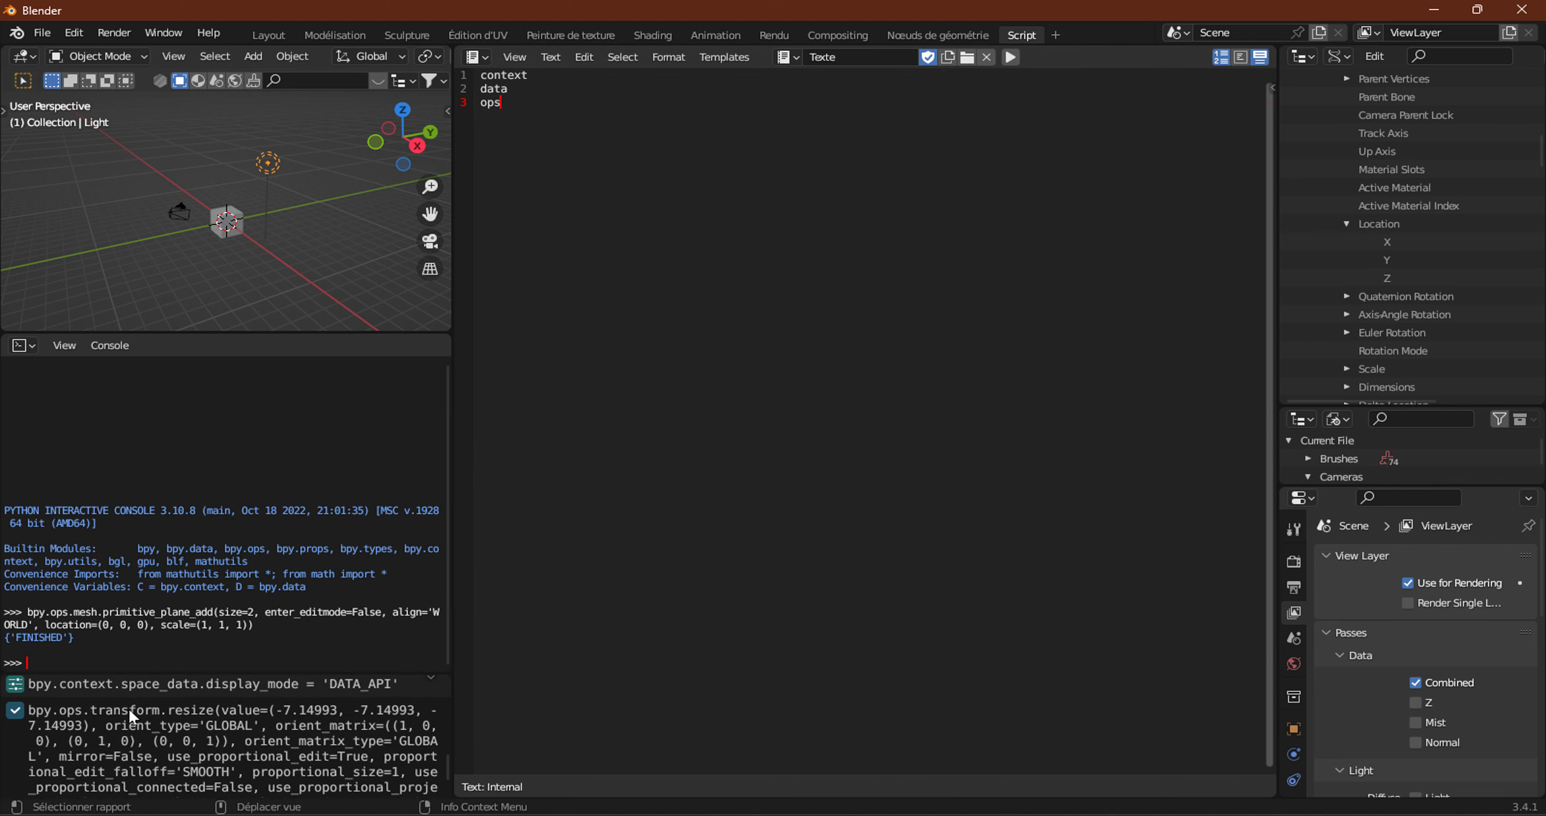
pyautogui.scroll(2, 129, 705)
pyautogui.scroll(-3, 141, 750)
pyautogui.scroll(-3, 94, 732)
pyautogui.scroll(1, 120, 738)
pyautogui.scroll(3, 118, 732)
pyautogui.scroll(-2, 95, 720)
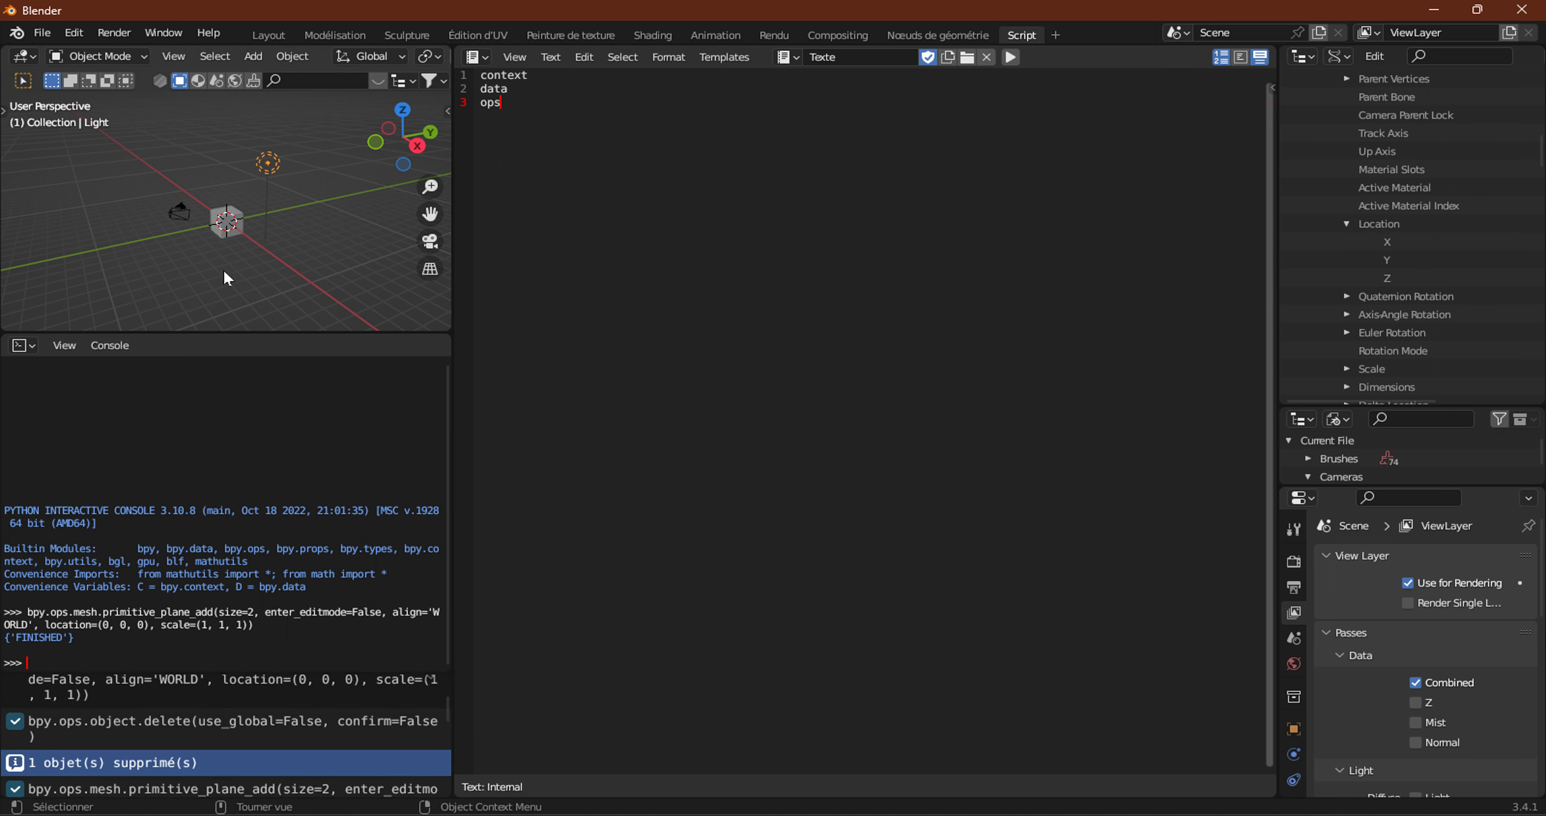
# Move the cube up and left, then move it again higher in the scene.
pyautogui.click(232, 227)
pyautogui.press('g')
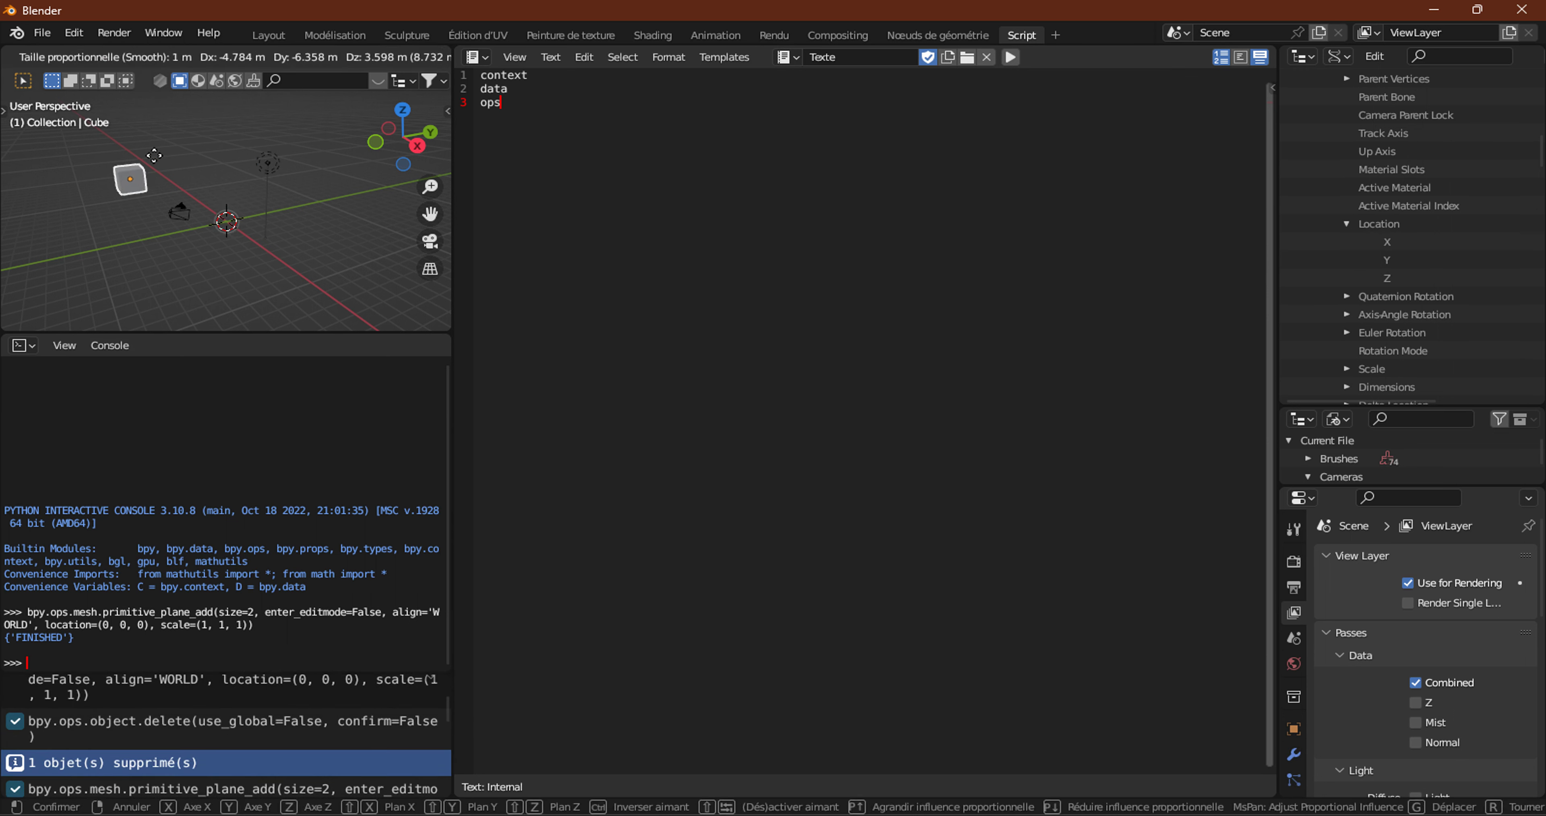
pyautogui.click(154, 155)
pyautogui.scroll(-5, 202, 751)
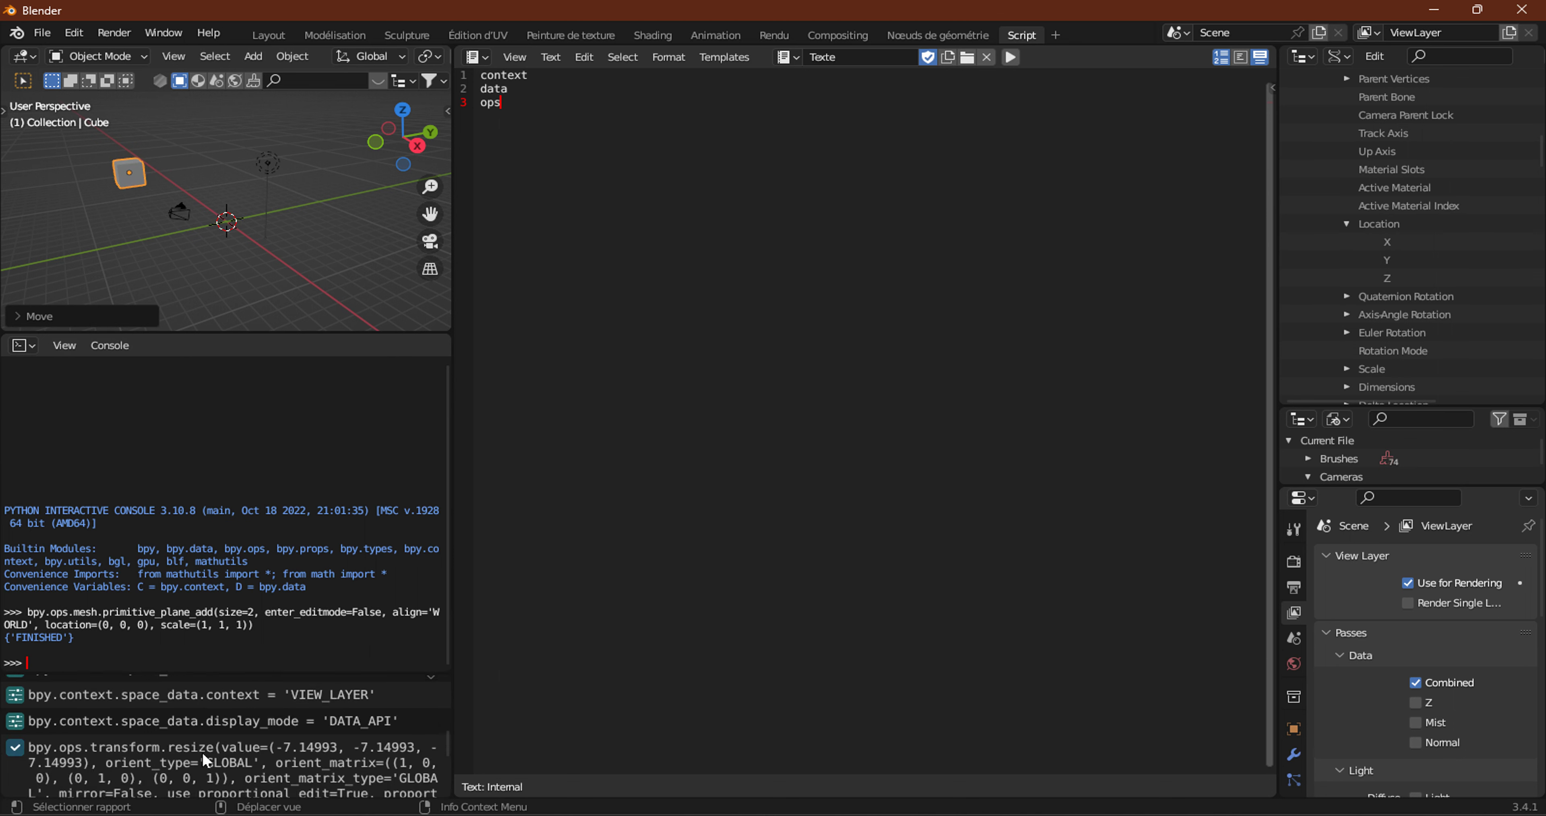
pyautogui.scroll(-3, 244, 737)
pyautogui.scroll(3, 208, 728)
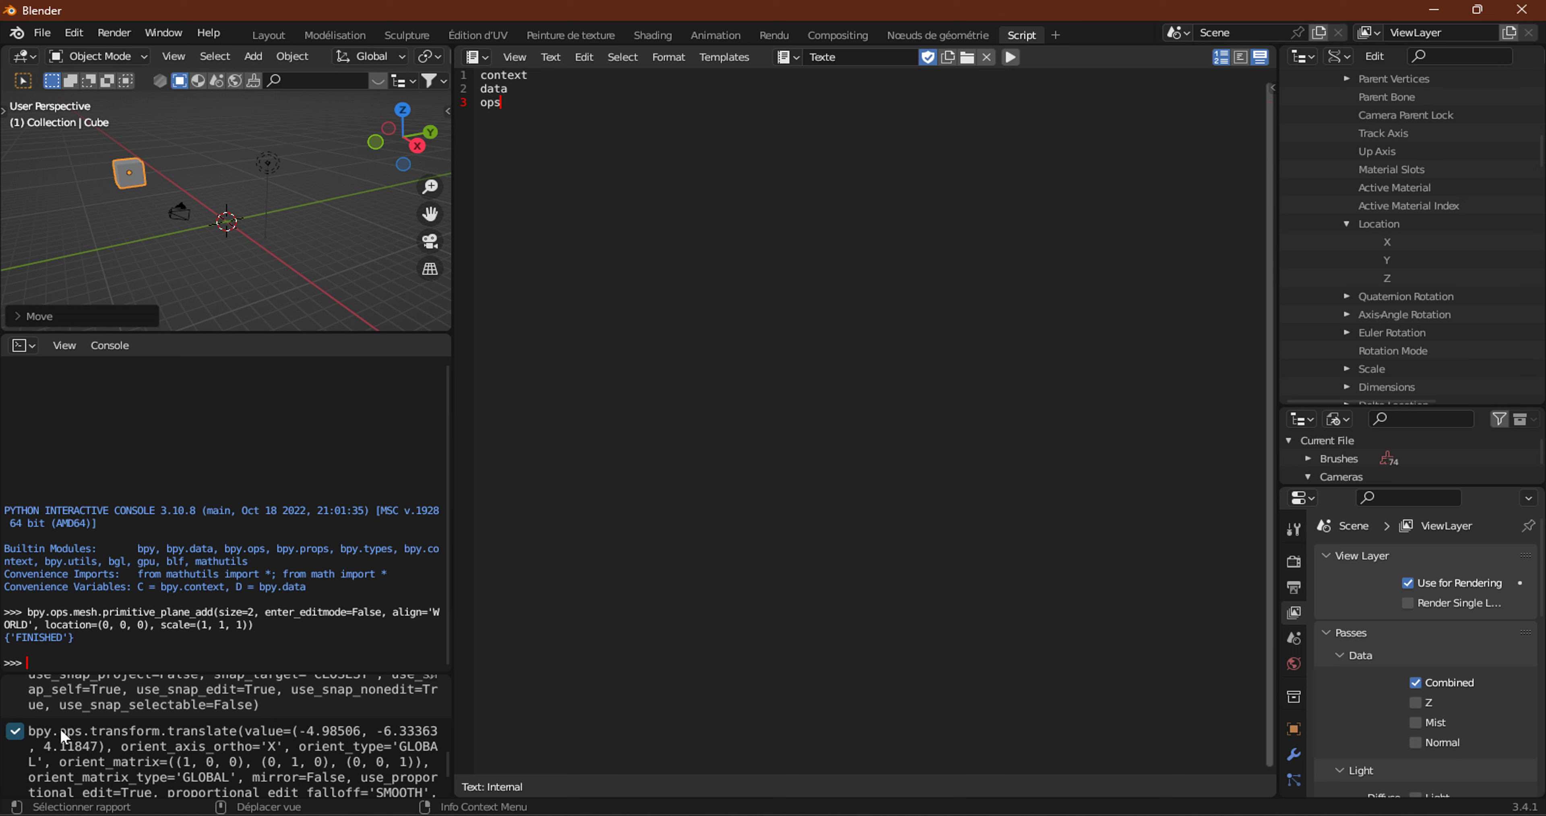
pyautogui.click(84, 733)
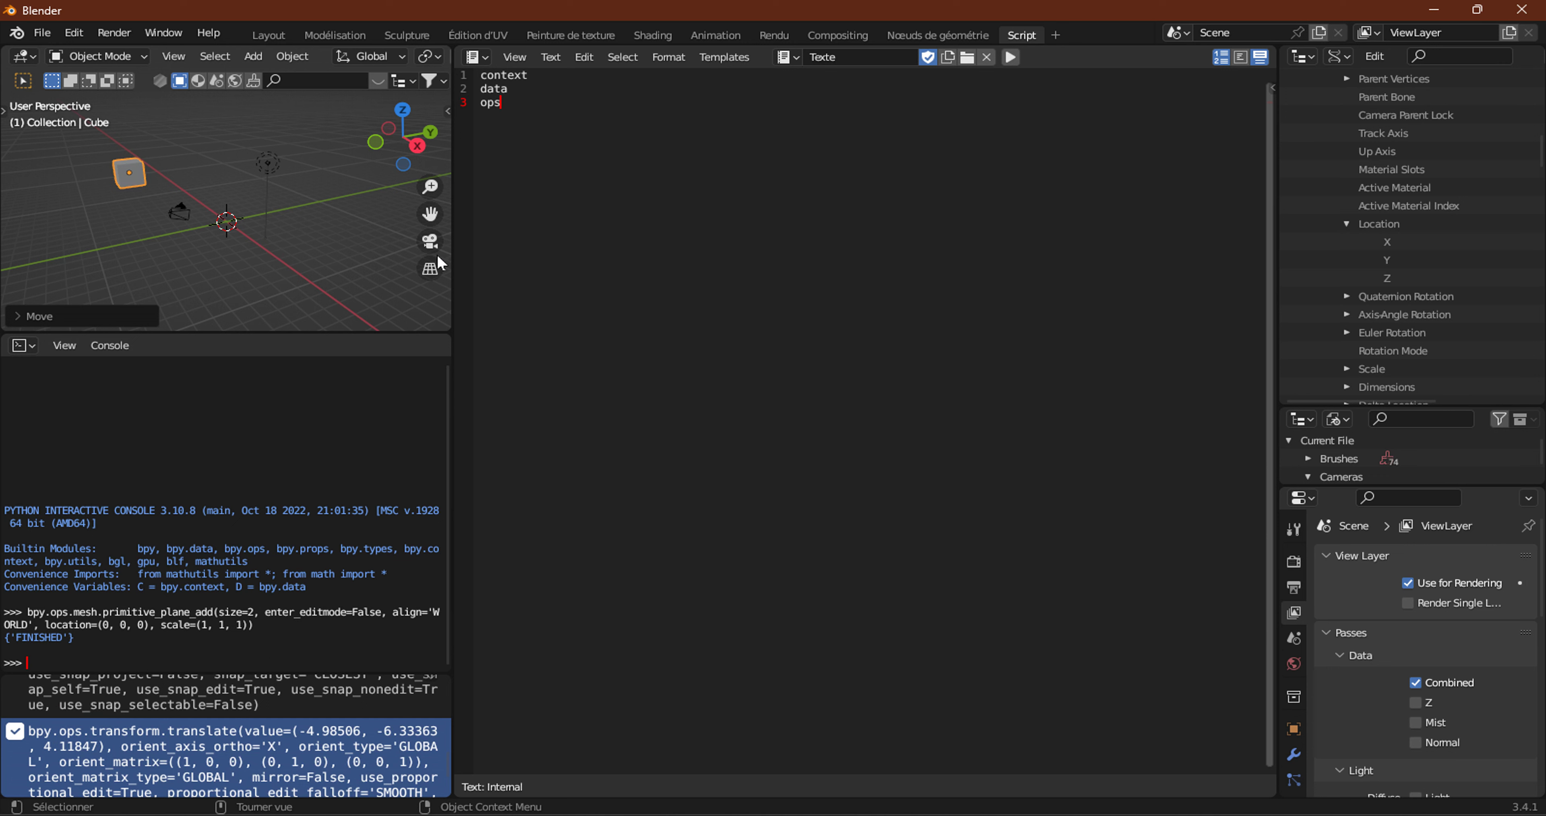
pyautogui.press('g')
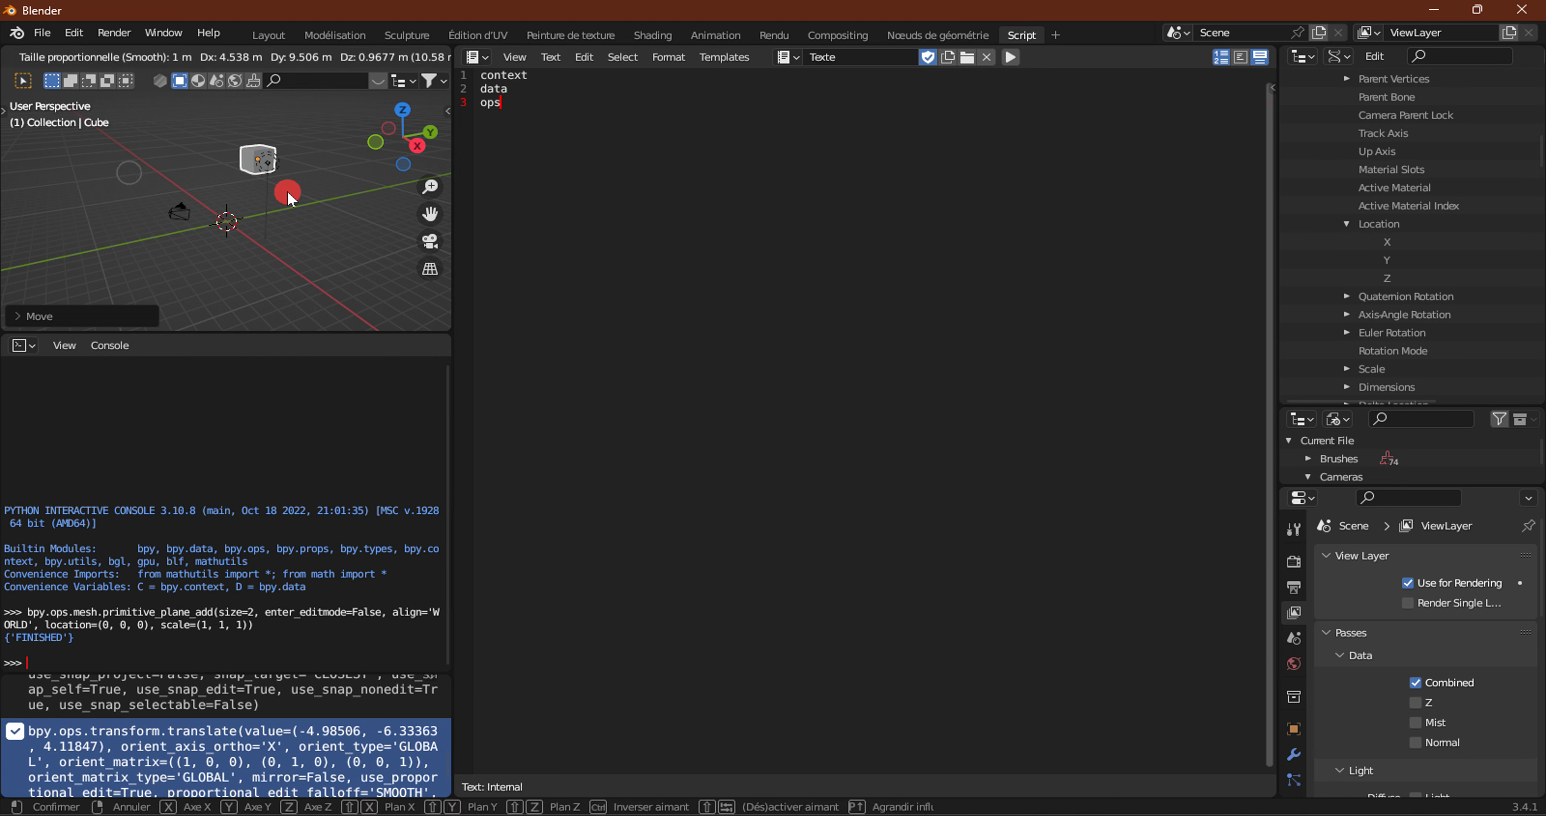
pyautogui.click(282, 191)
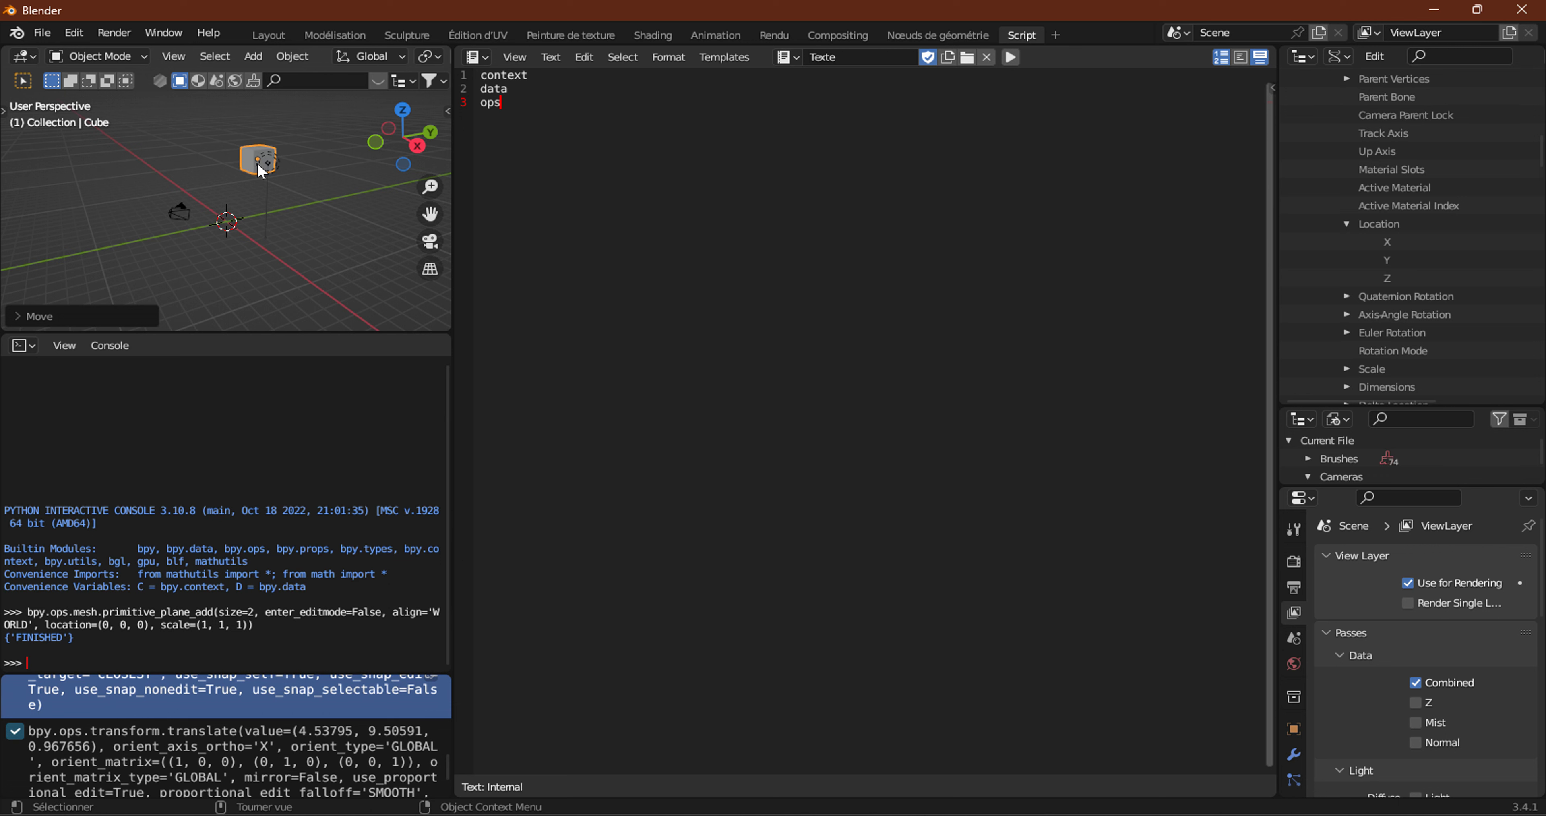
# Add a fourth script line reading 'UI' below 'ops'.
pyautogui.moveTo(511, 105); pyautogui.dragTo(469, 113)
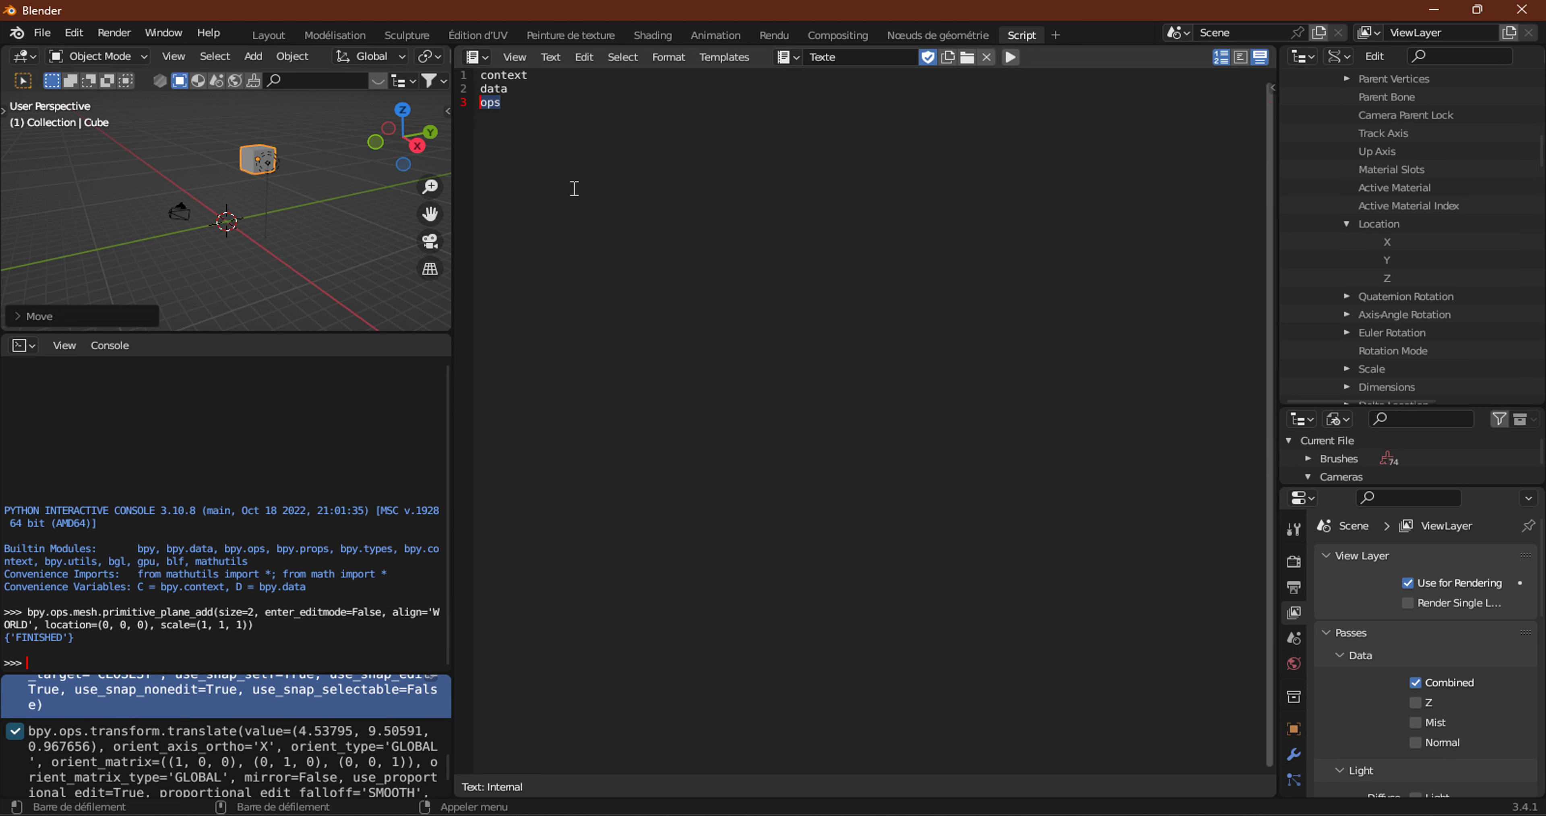
pyautogui.click(515, 111)
pyautogui.press('Return')
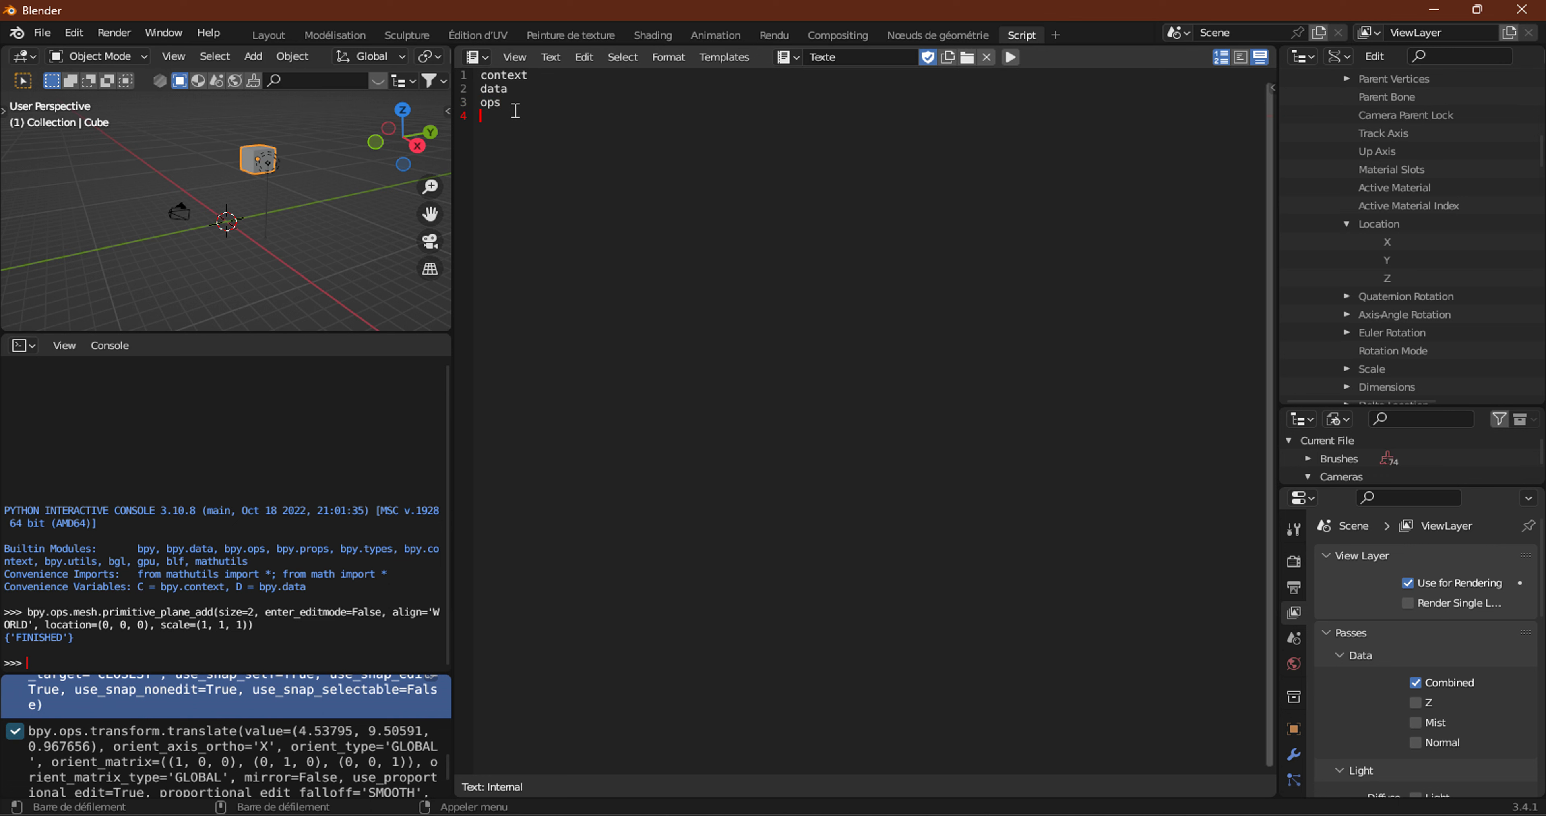
pyautogui.write('UI')
pyautogui.click(736, 56)
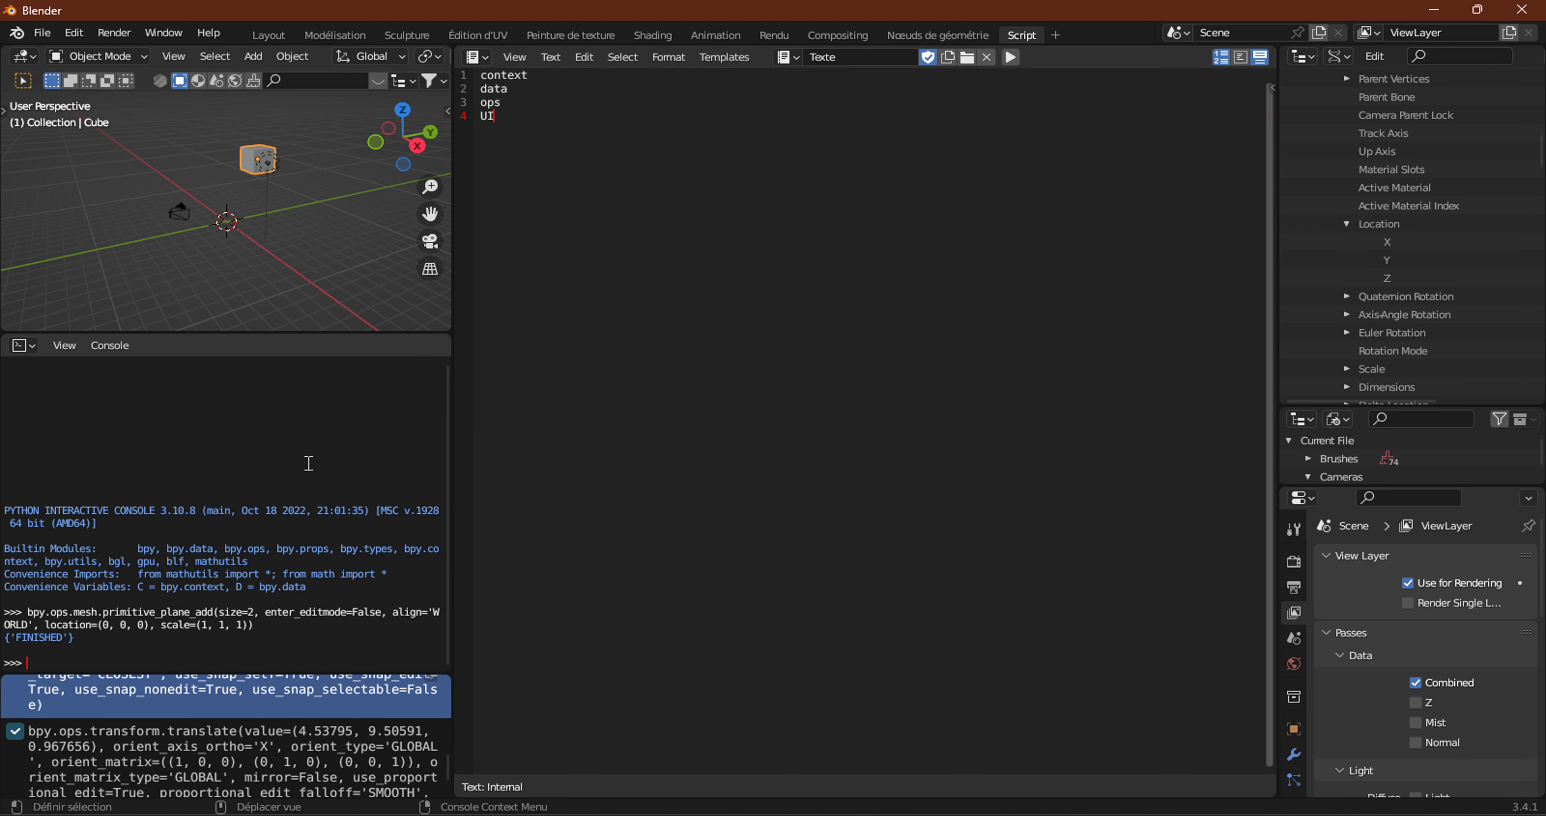
# Show the Cube's Object properties, check its XYZ Euler rotation mode, and select 'UI' in the script.
pyautogui.scroll(-4, 1370, 575)
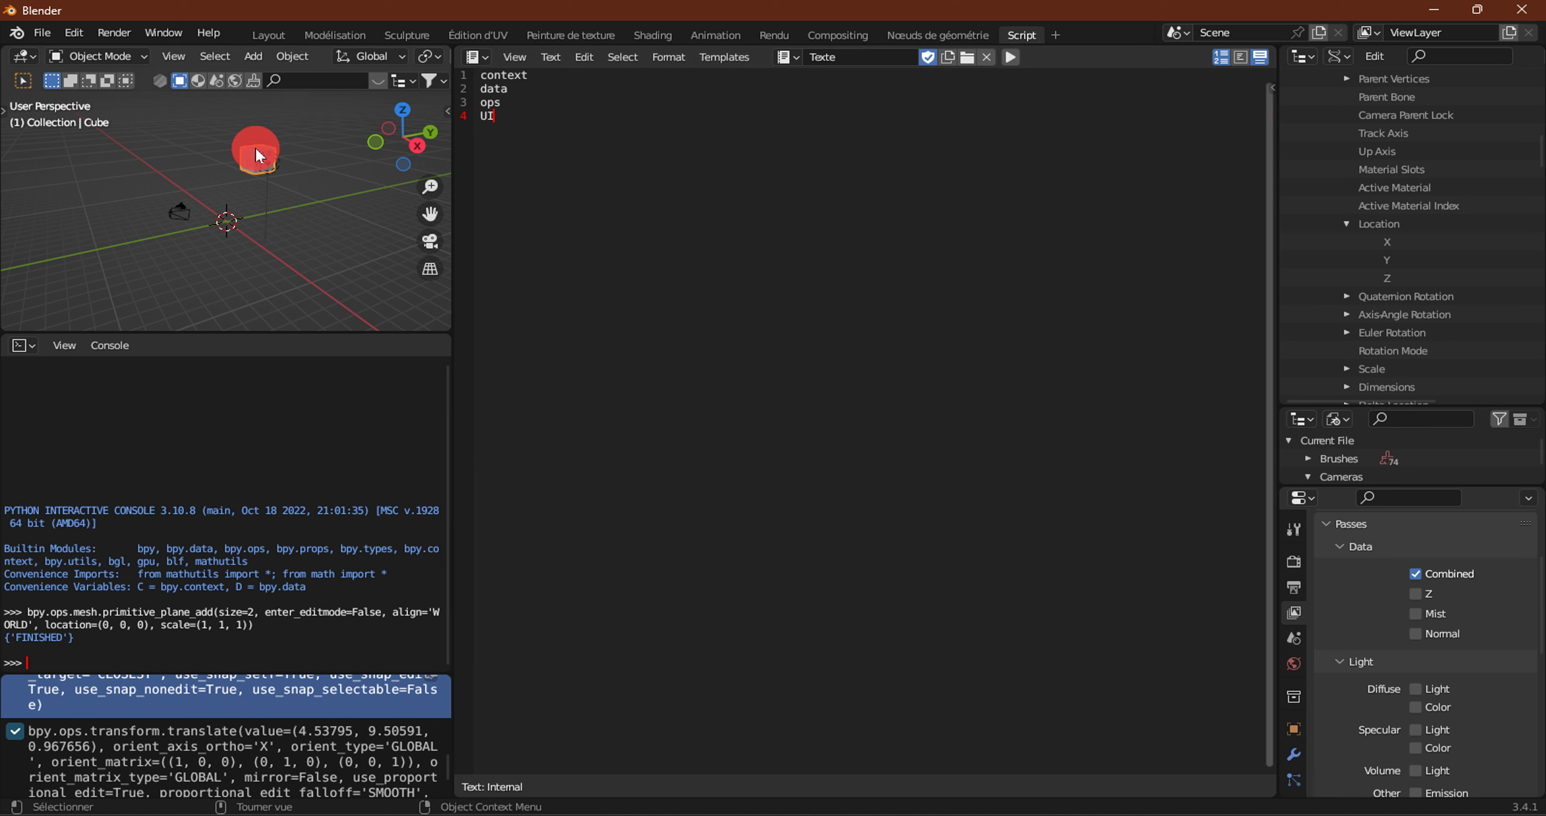
pyautogui.scroll(-2, 1295, 674)
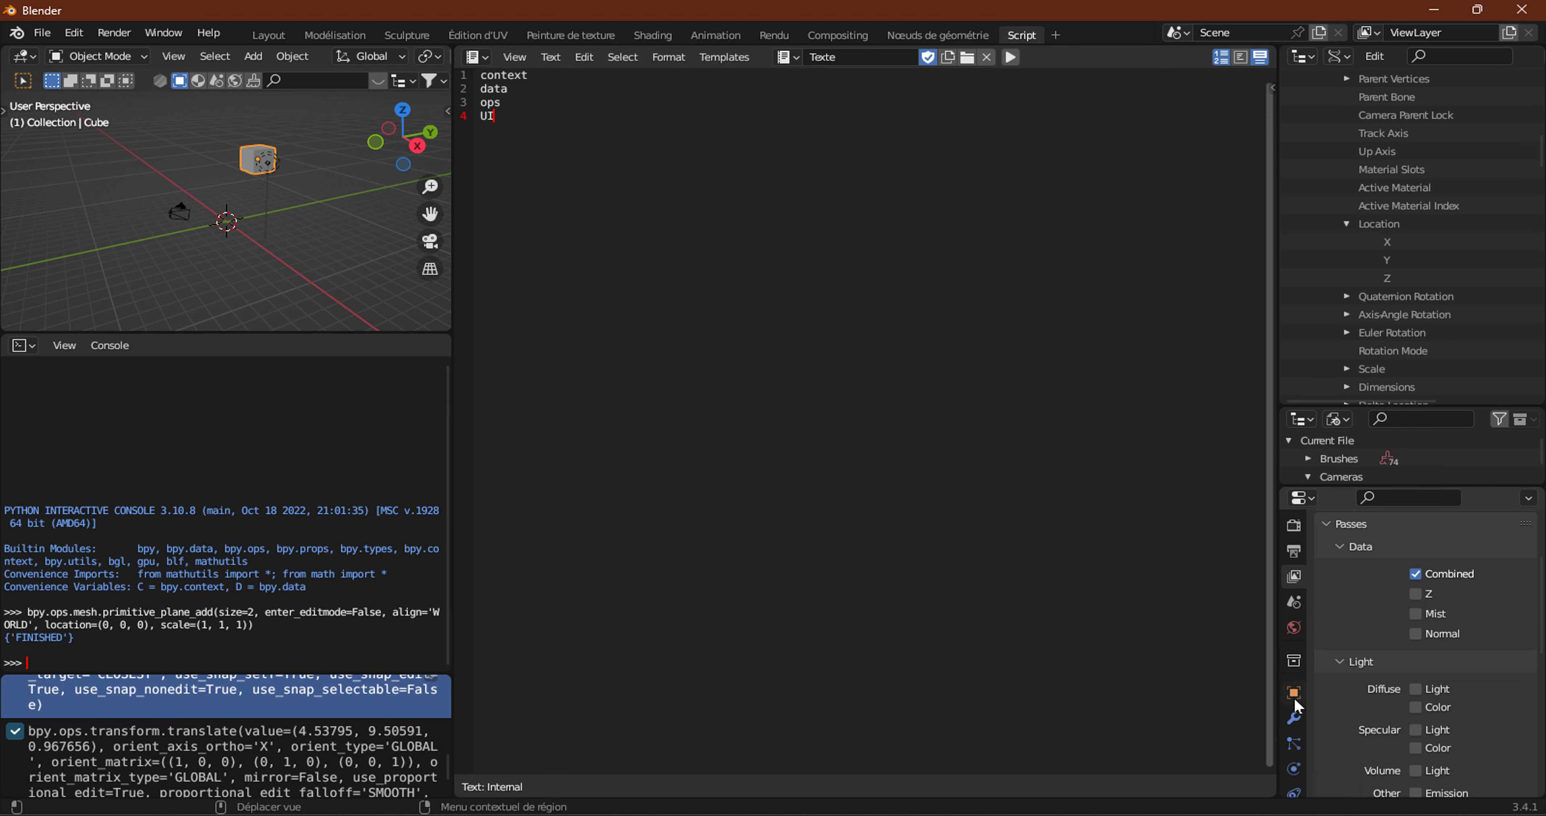
pyautogui.click(1295, 696)
pyautogui.scroll(-4, 1389, 635)
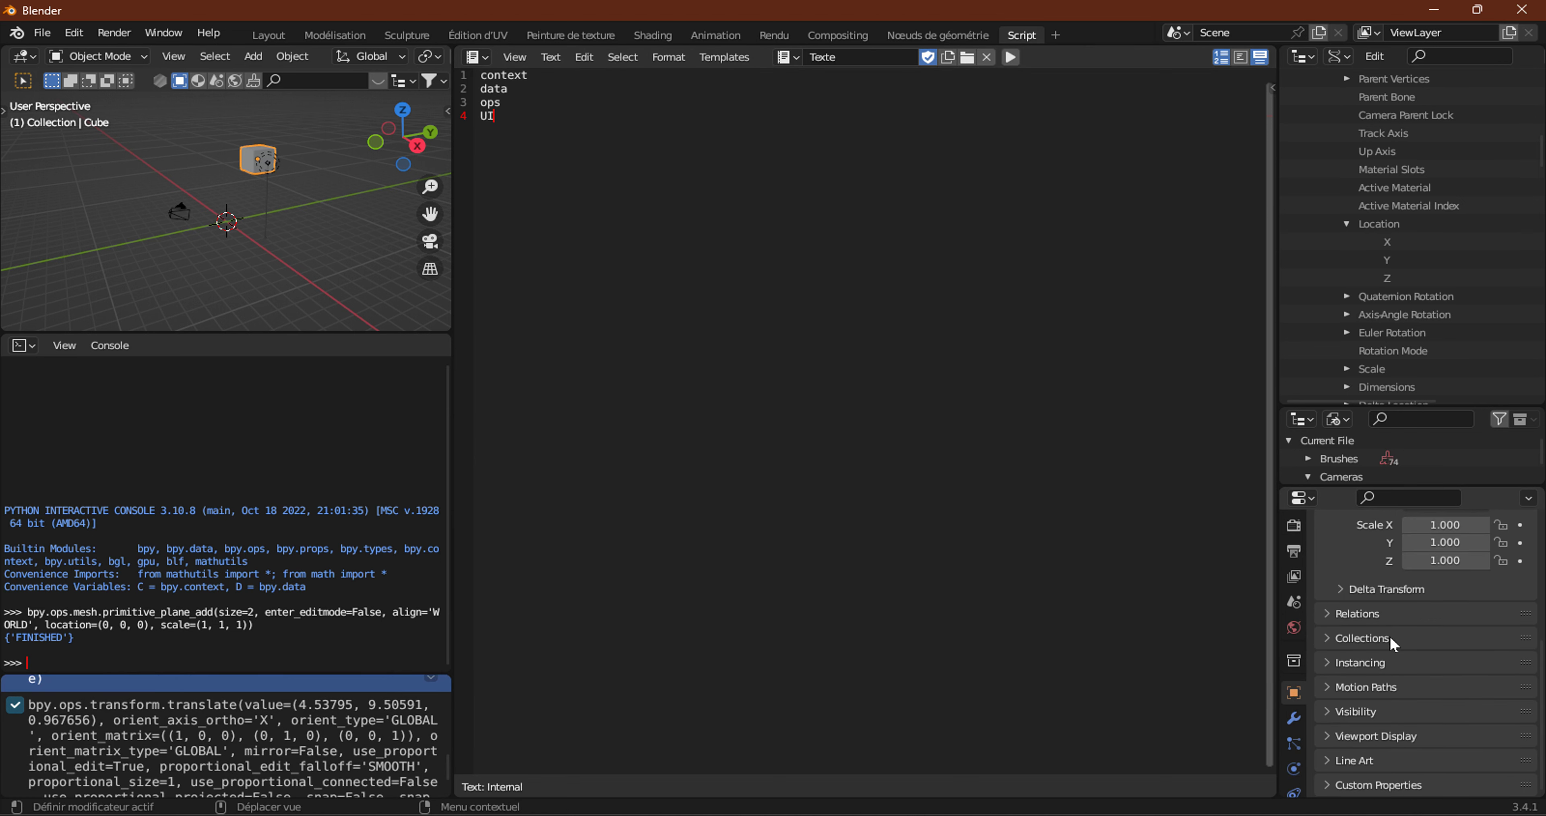
pyautogui.scroll(8, 1387, 630)
pyautogui.click(1440, 732)
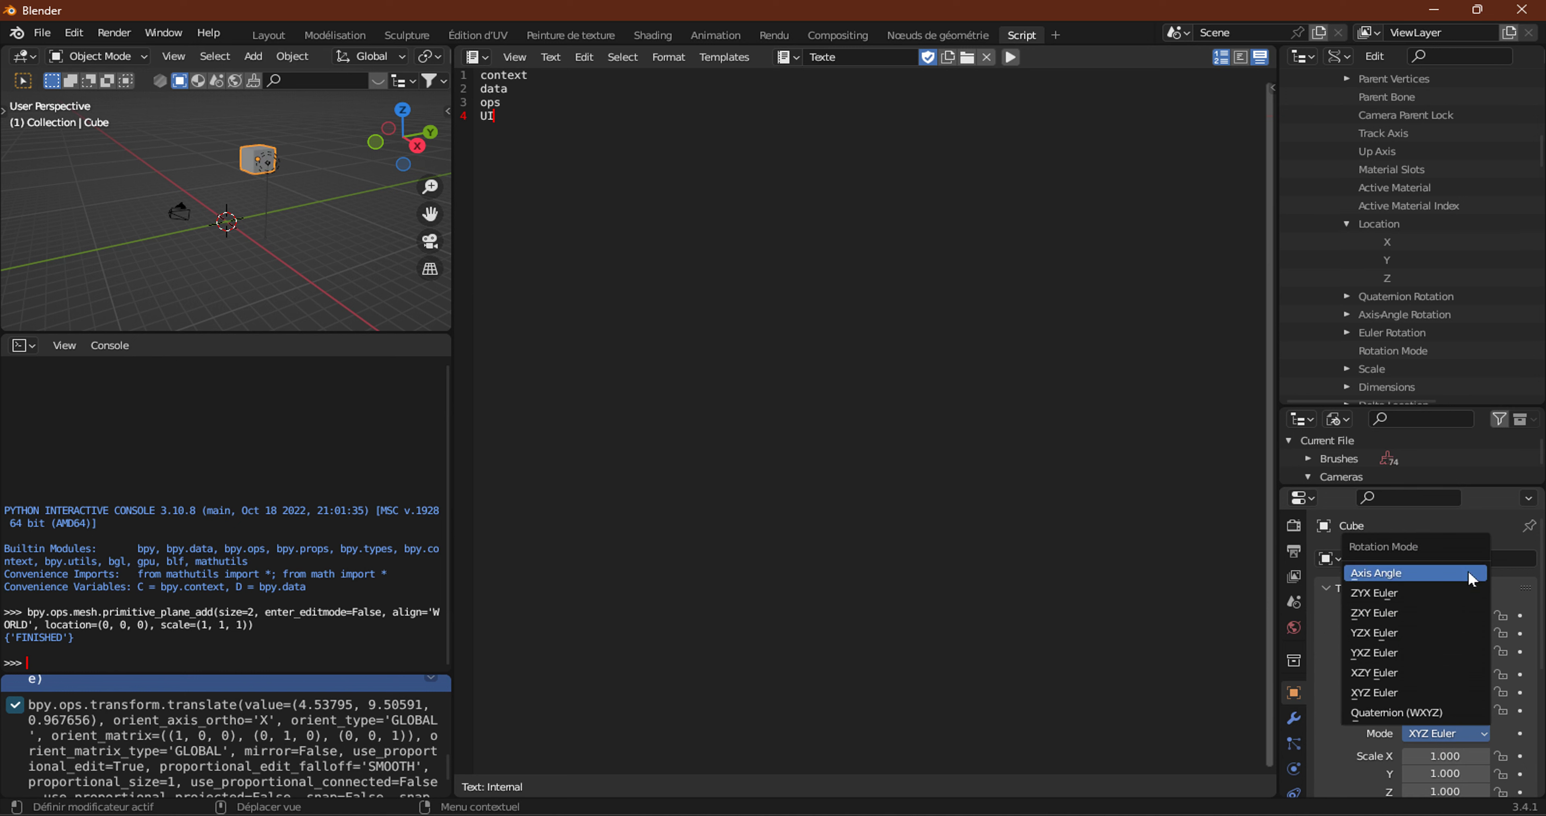
pyautogui.moveTo(494, 116); pyautogui.dragTo(463, 120)
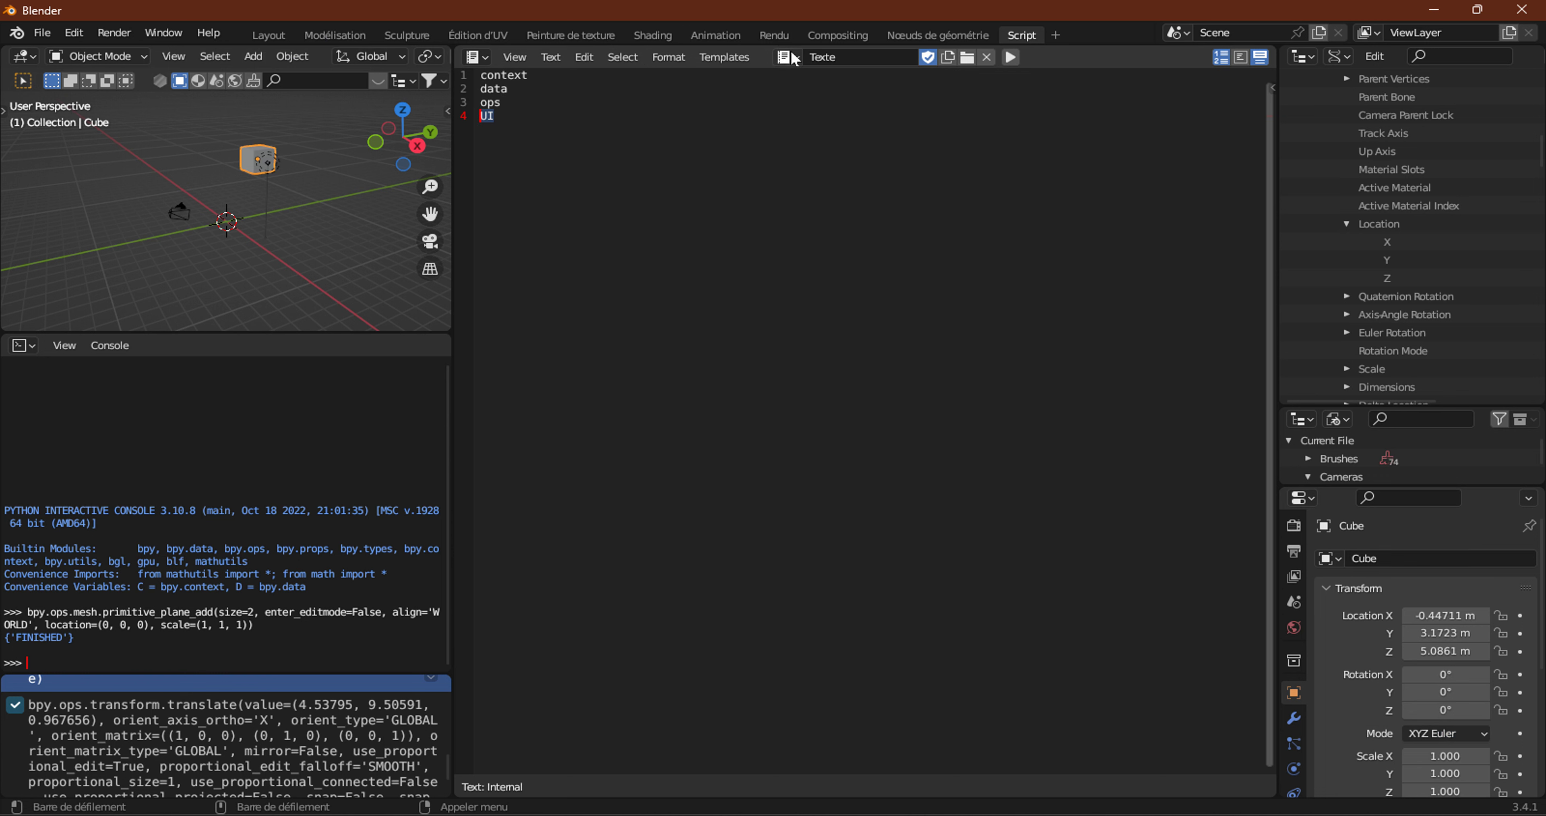
# Add a fifth script line reading 'type' below 'UI'.
pyautogui.click(716, 58)
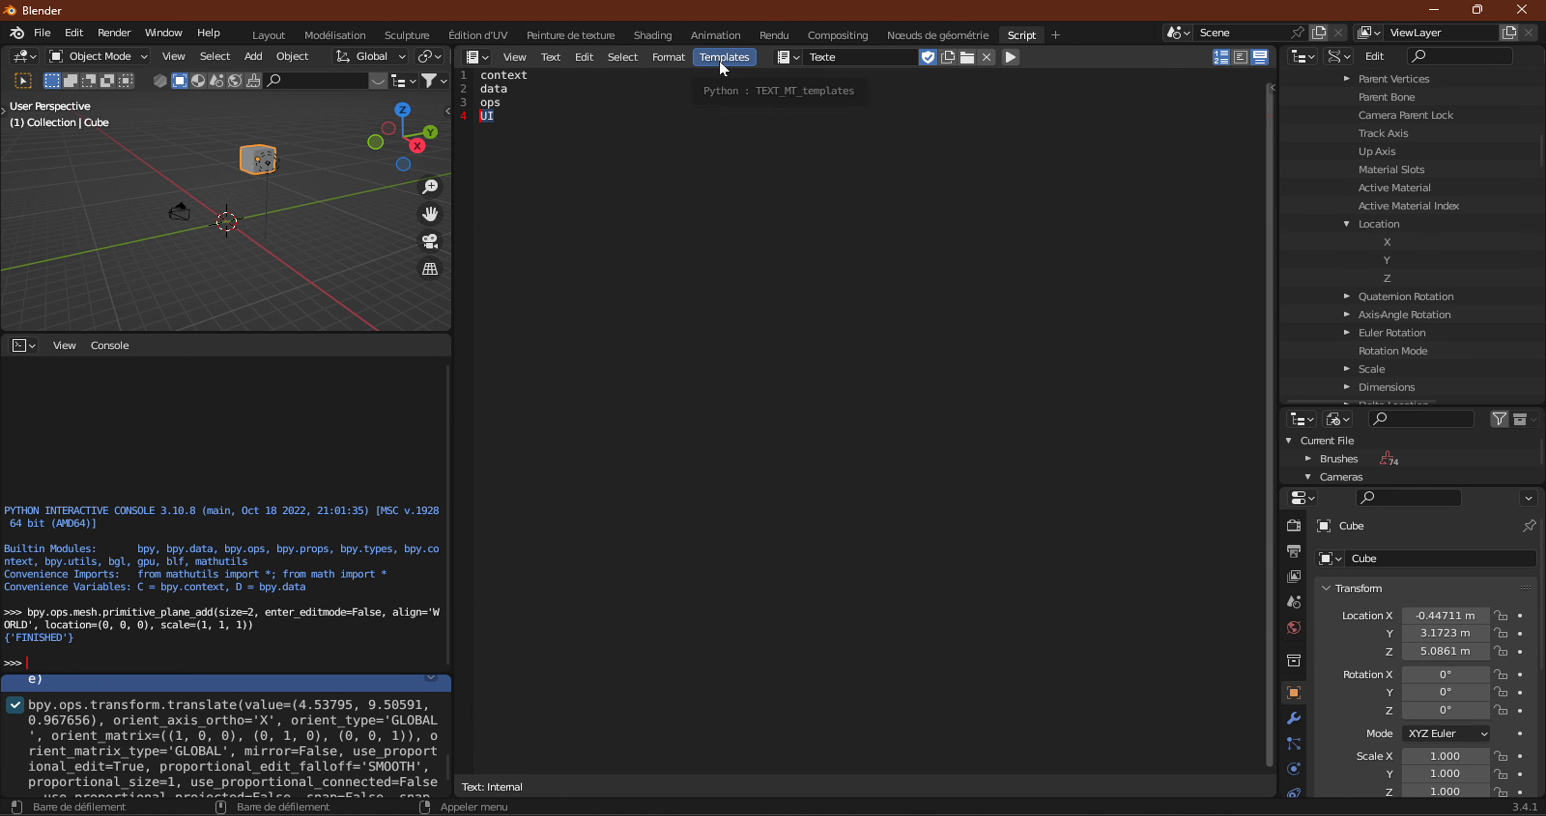
pyautogui.click(513, 118)
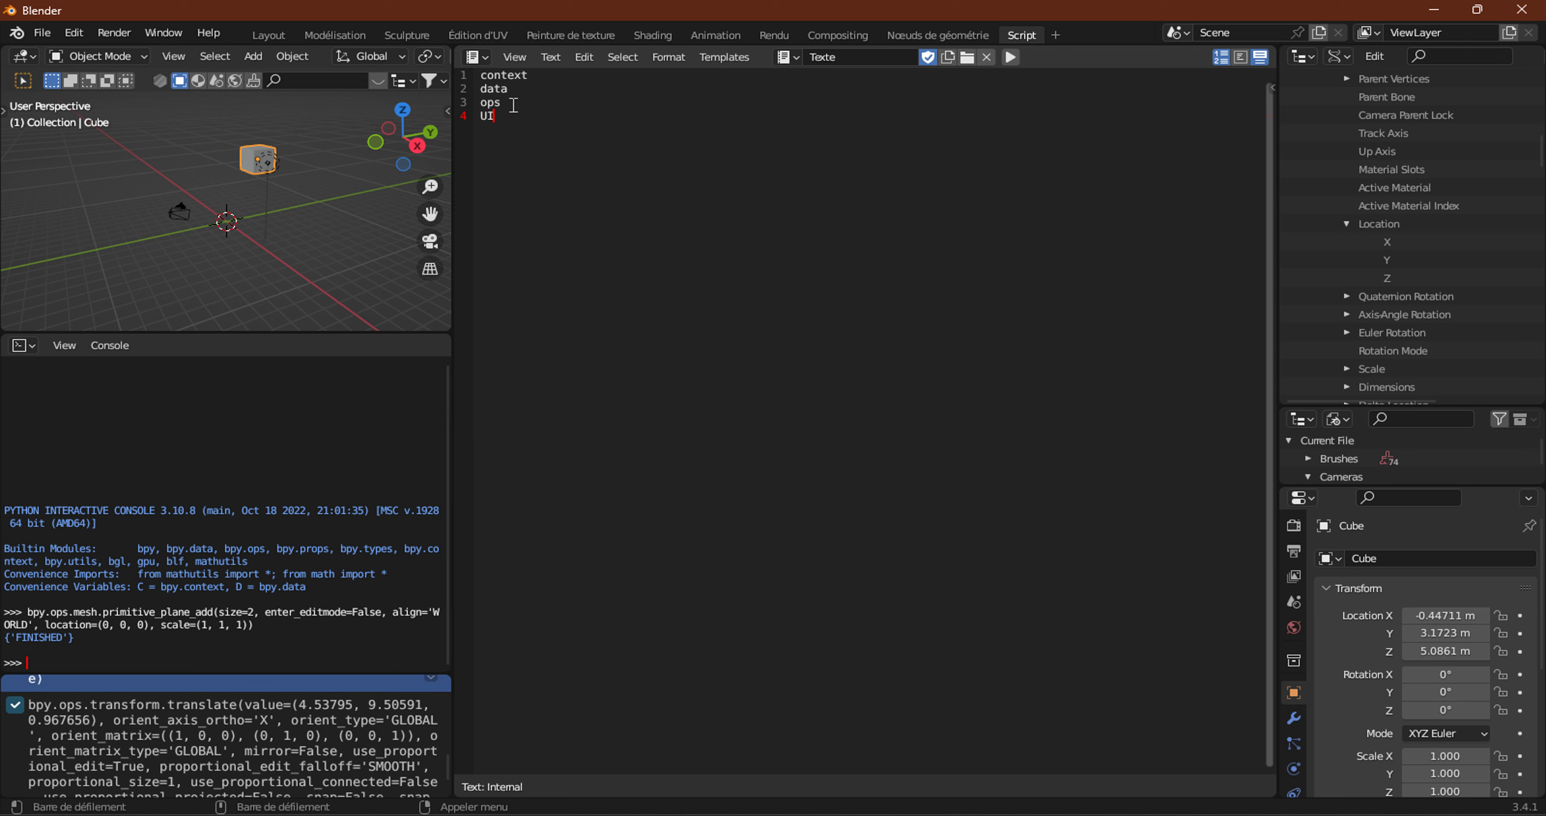
pyautogui.press('Return')
pyautogui.moveTo(498, 129); pyautogui.dragTo(465, 75)
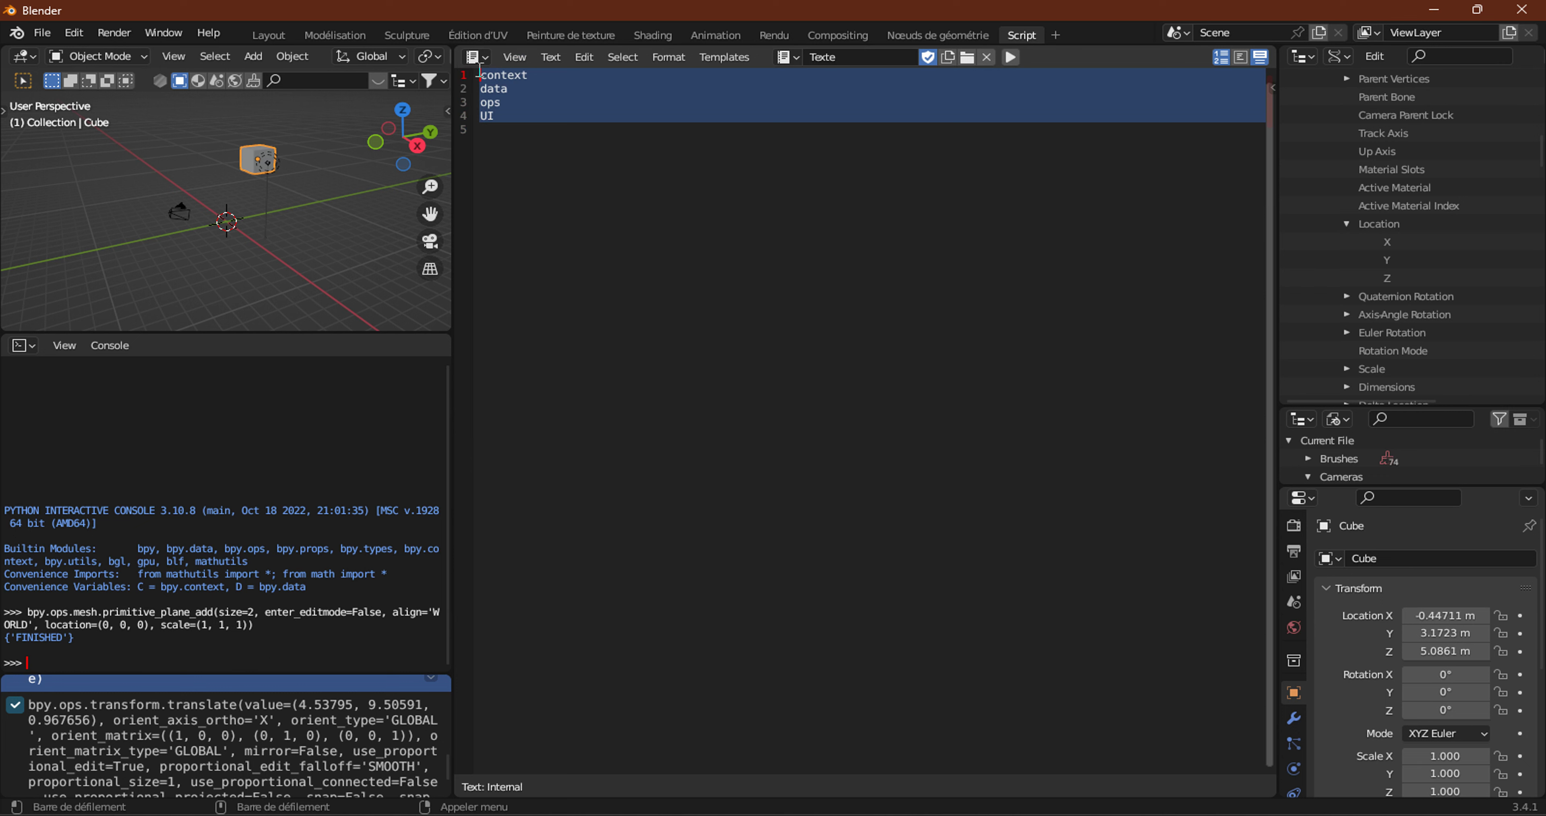
pyautogui.click(487, 147)
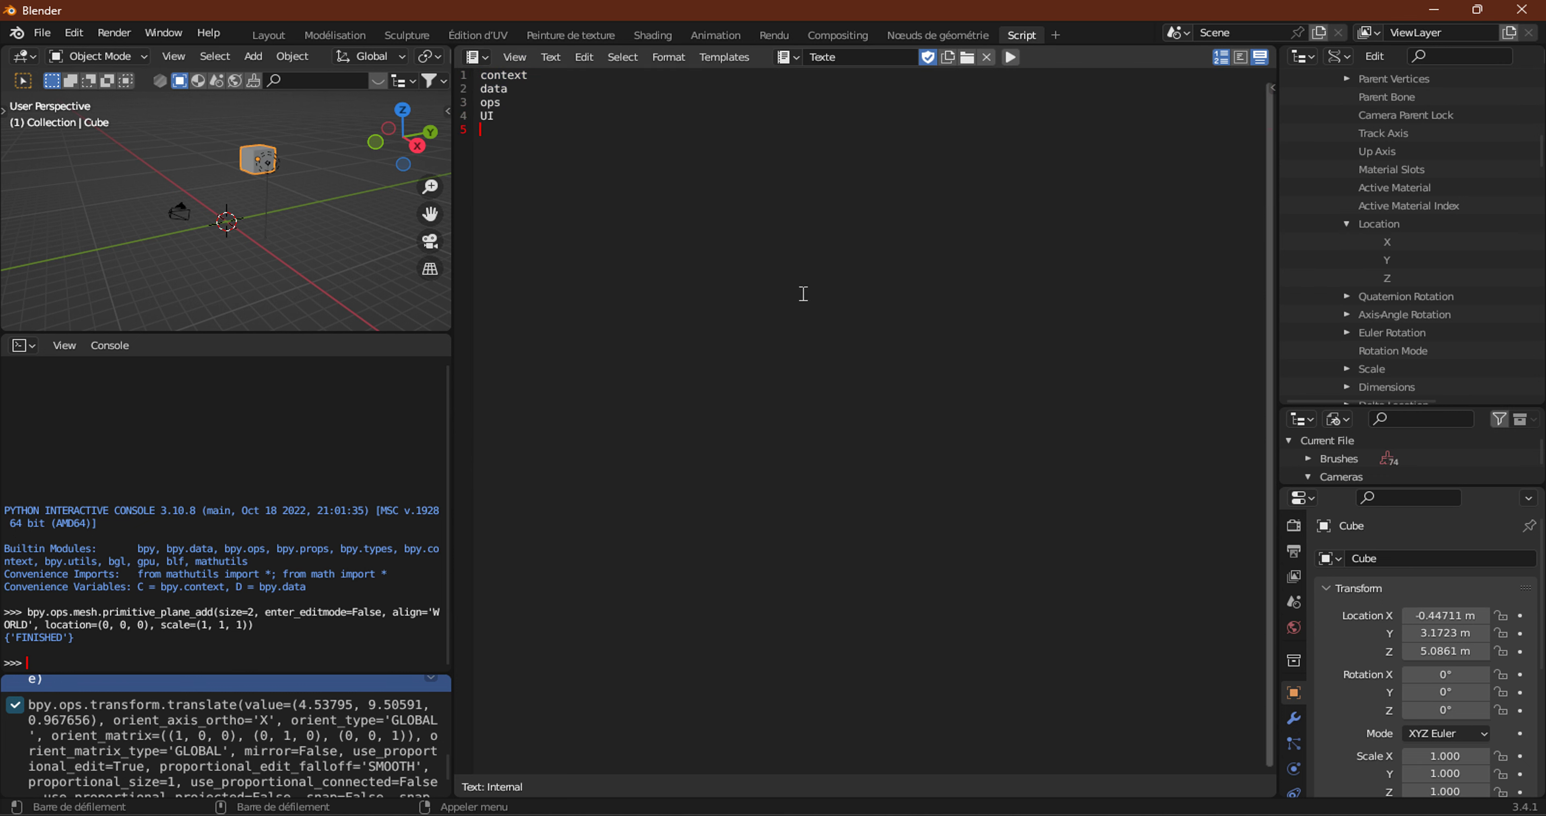
pyautogui.write('type')
# Select 'type', view the World settings, then list the Cube's available modifiers.
pyautogui.moveTo(513, 131); pyautogui.dragTo(454, 131)
pyautogui.click(1294, 629)
pyautogui.click(1293, 718)
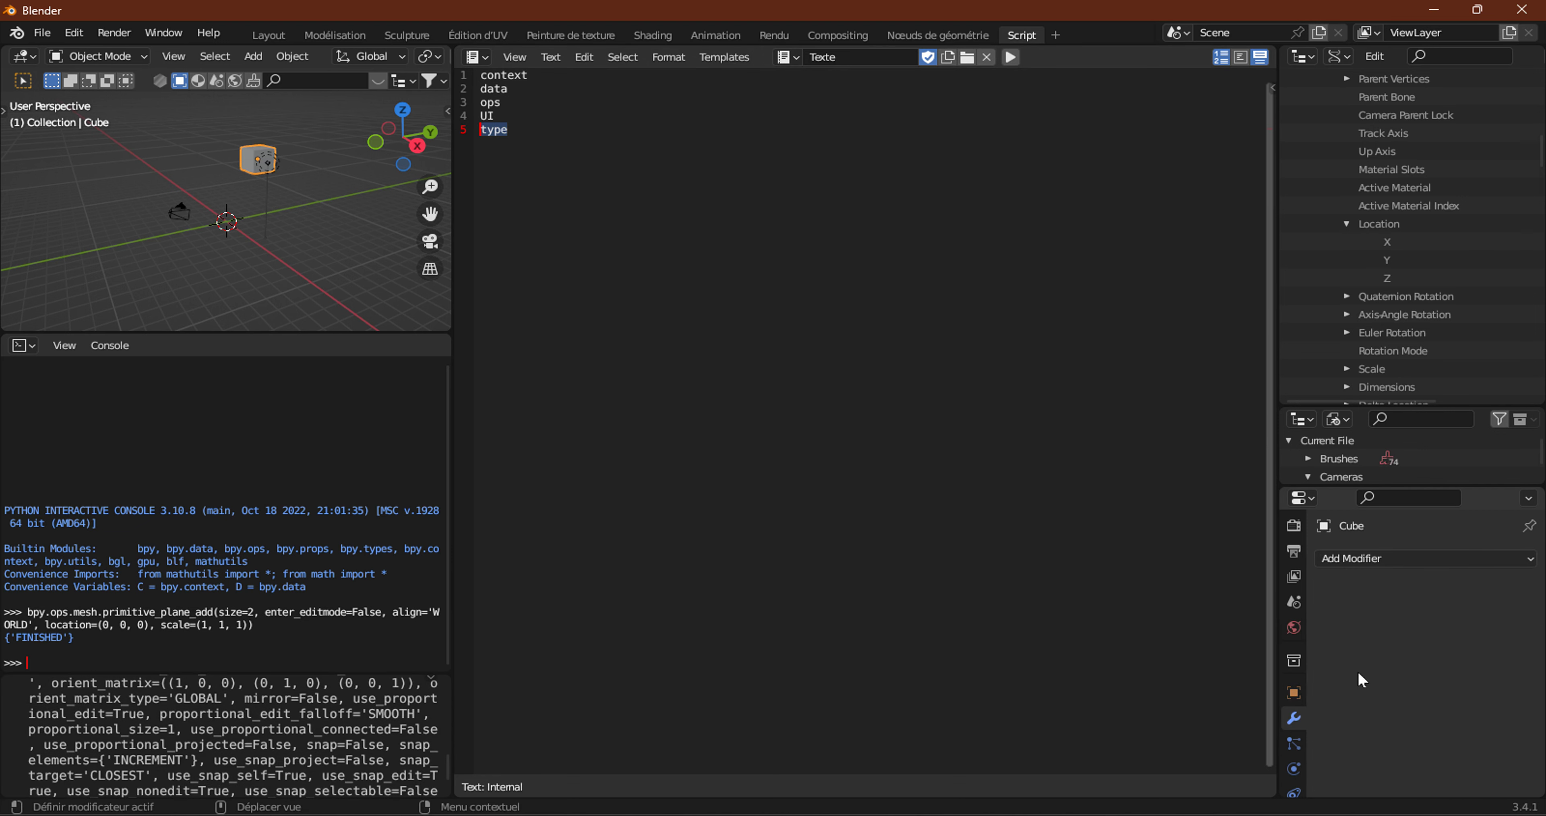
pyautogui.click(1366, 559)
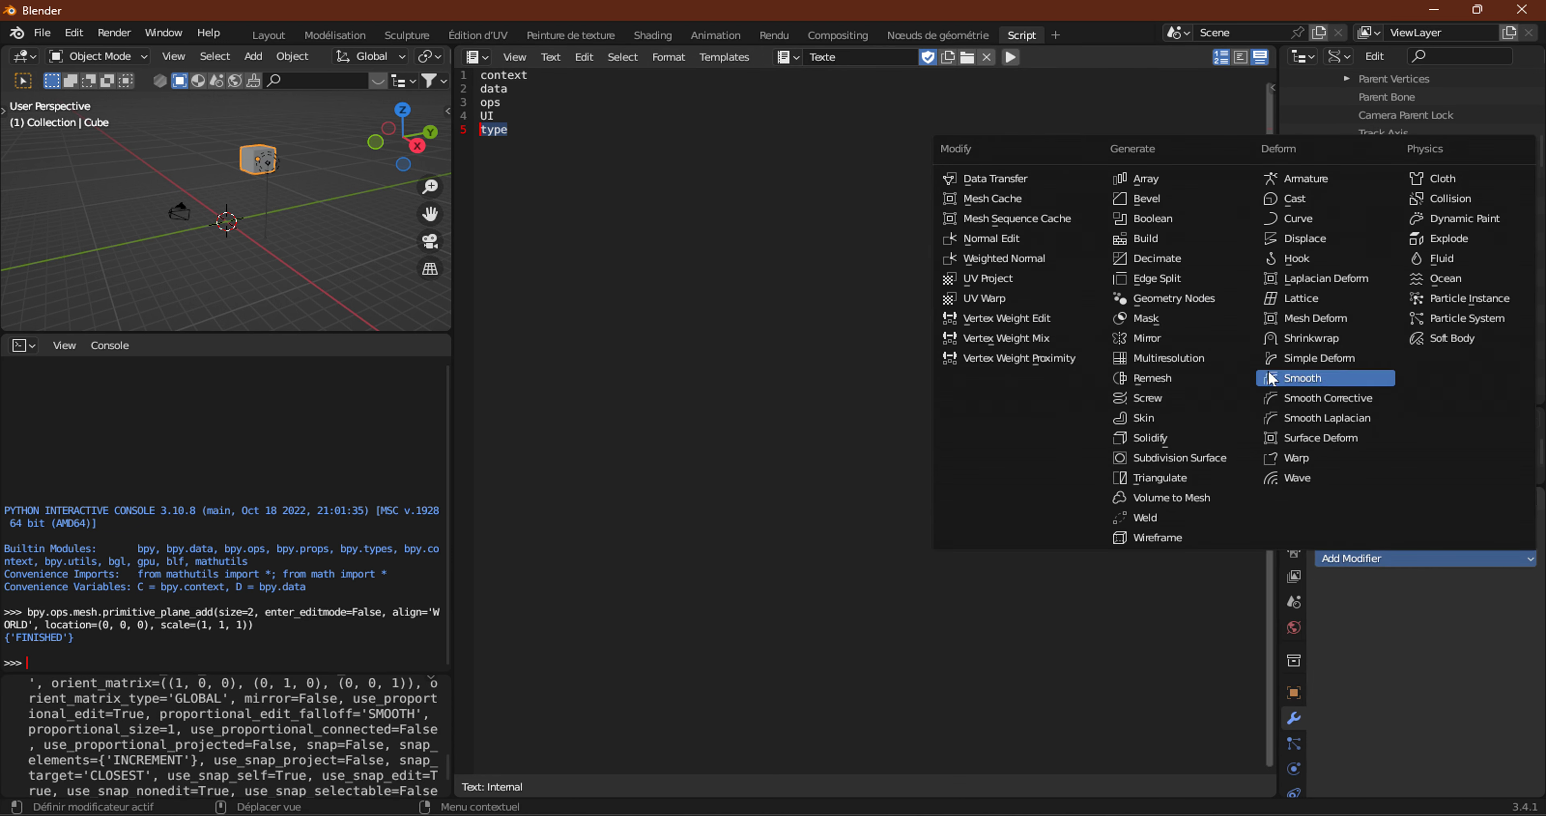
pyautogui.moveTo(1293, 724); pyautogui.dragTo(1287, 652, button='middle')
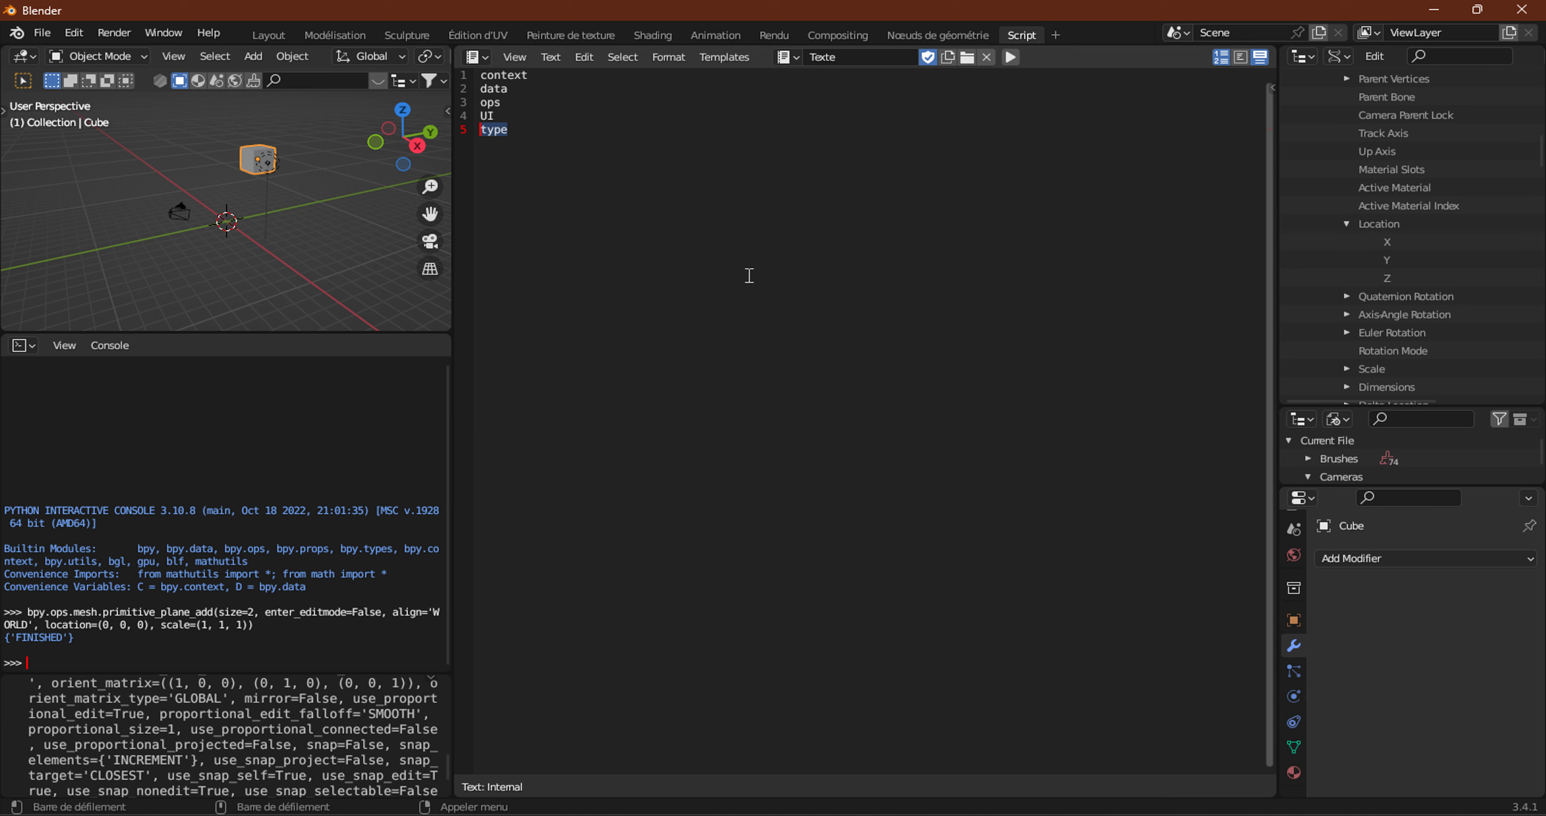
# Add a Limit Rotation constraint to the Cube and return to its Object properties.
pyautogui.click(1294, 671)
pyautogui.click(1295, 726)
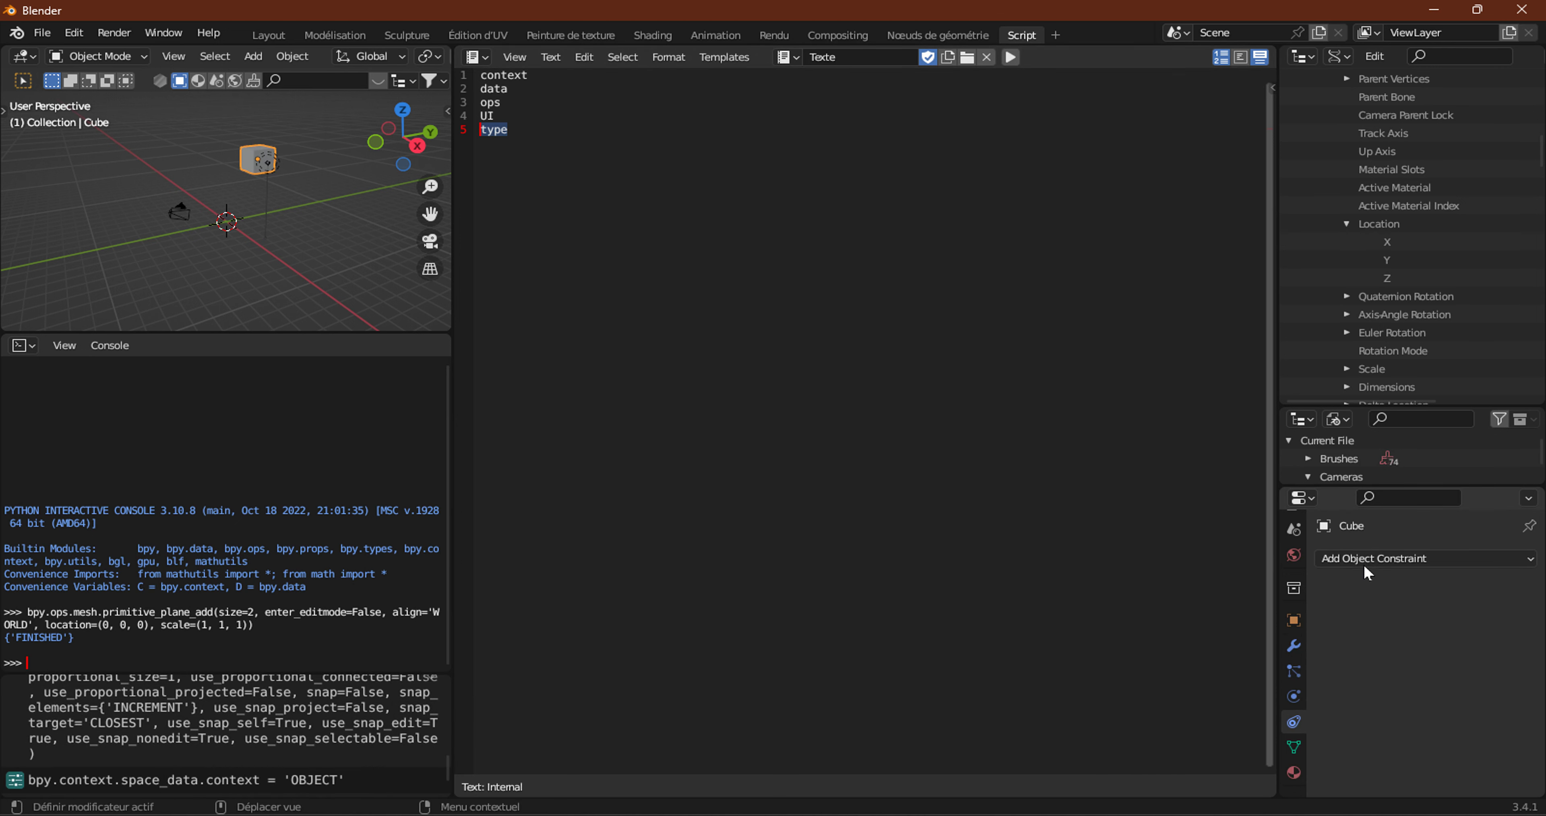
pyautogui.click(1362, 561)
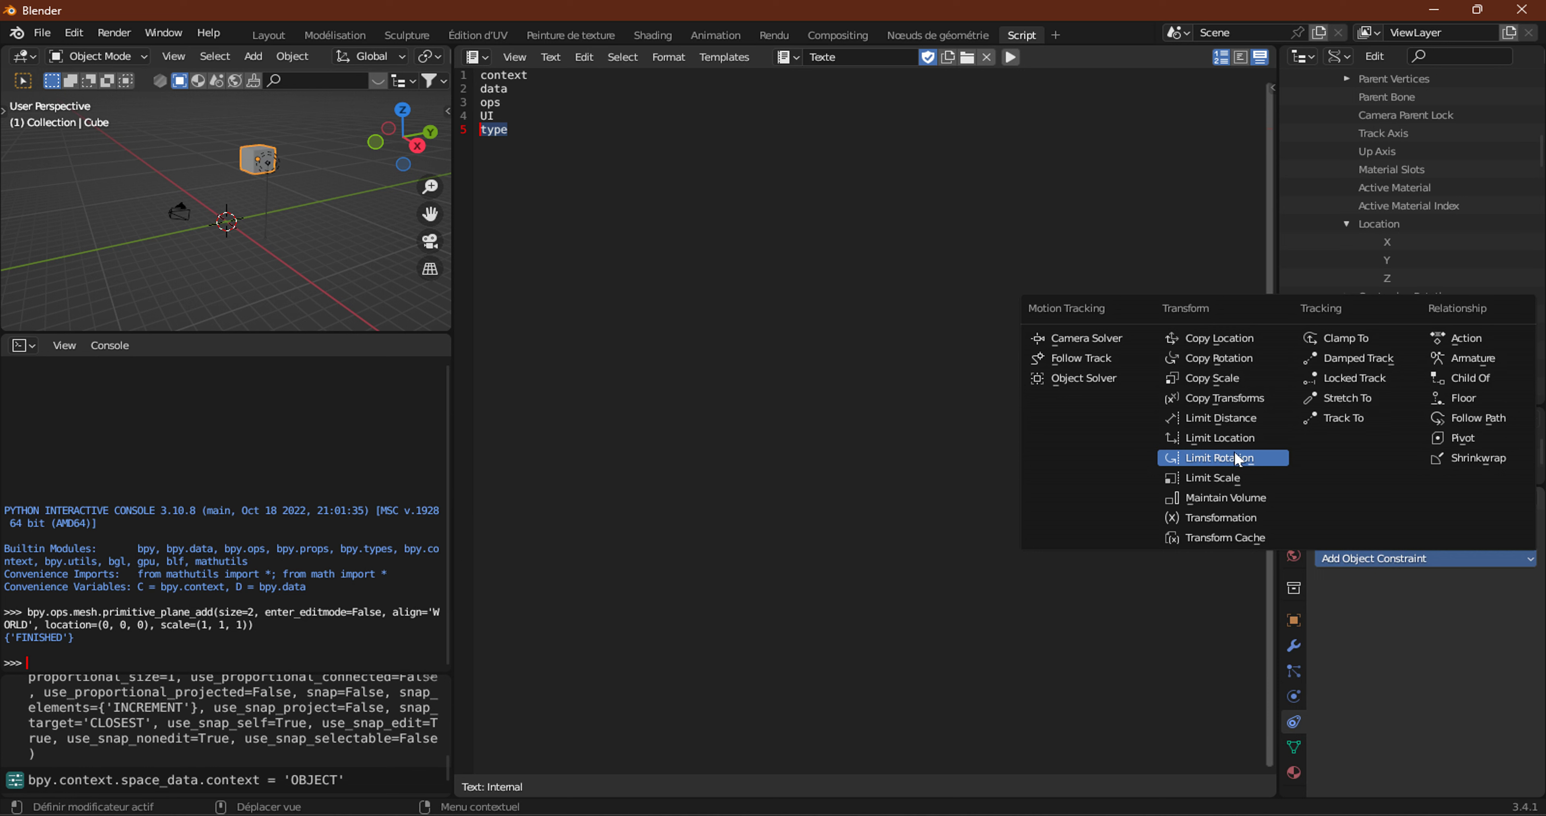
pyautogui.click(1229, 458)
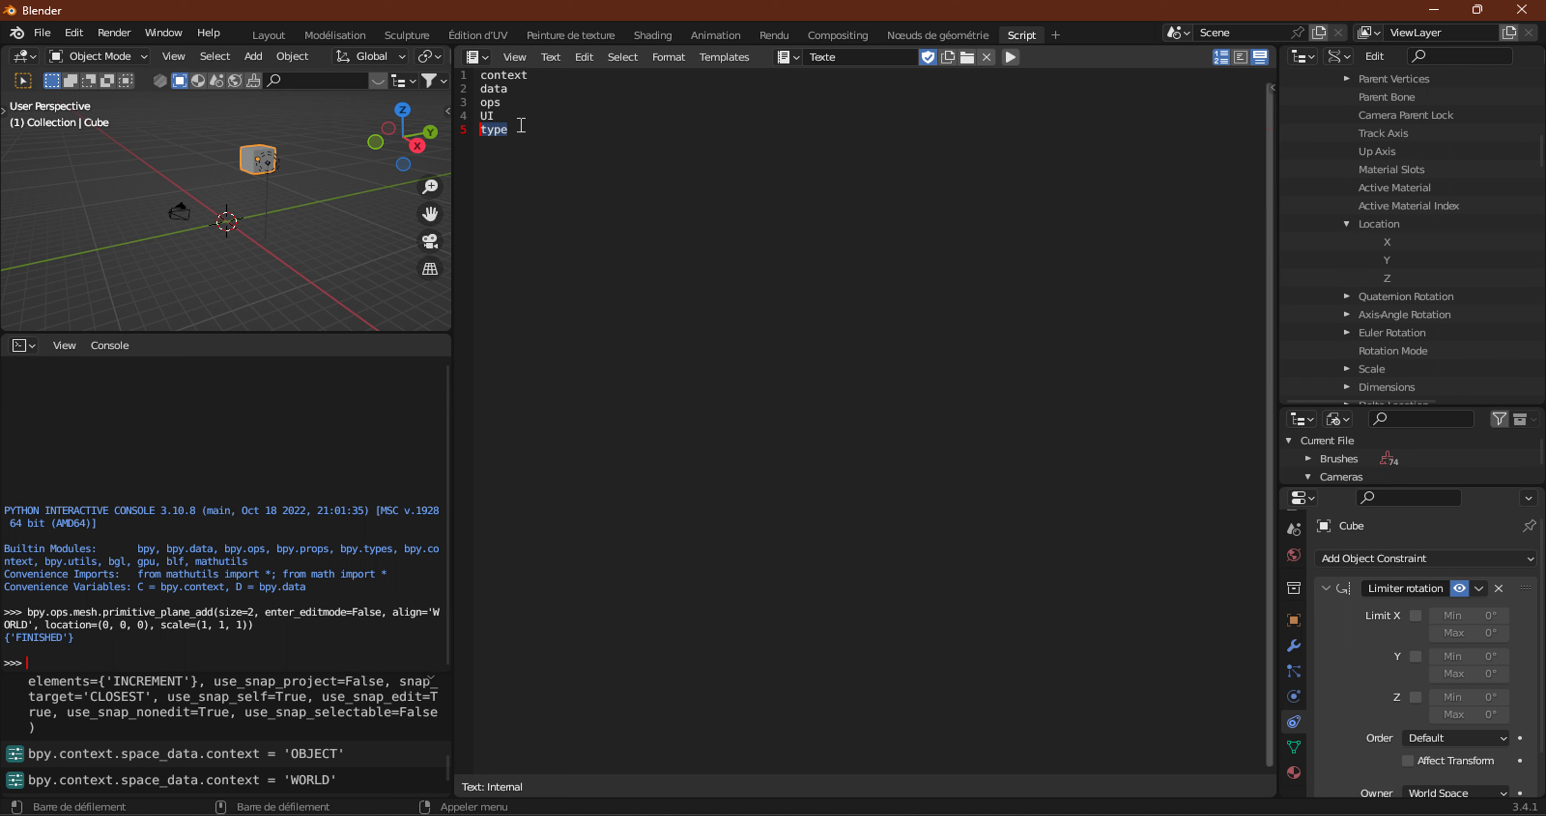
pyautogui.click(538, 147)
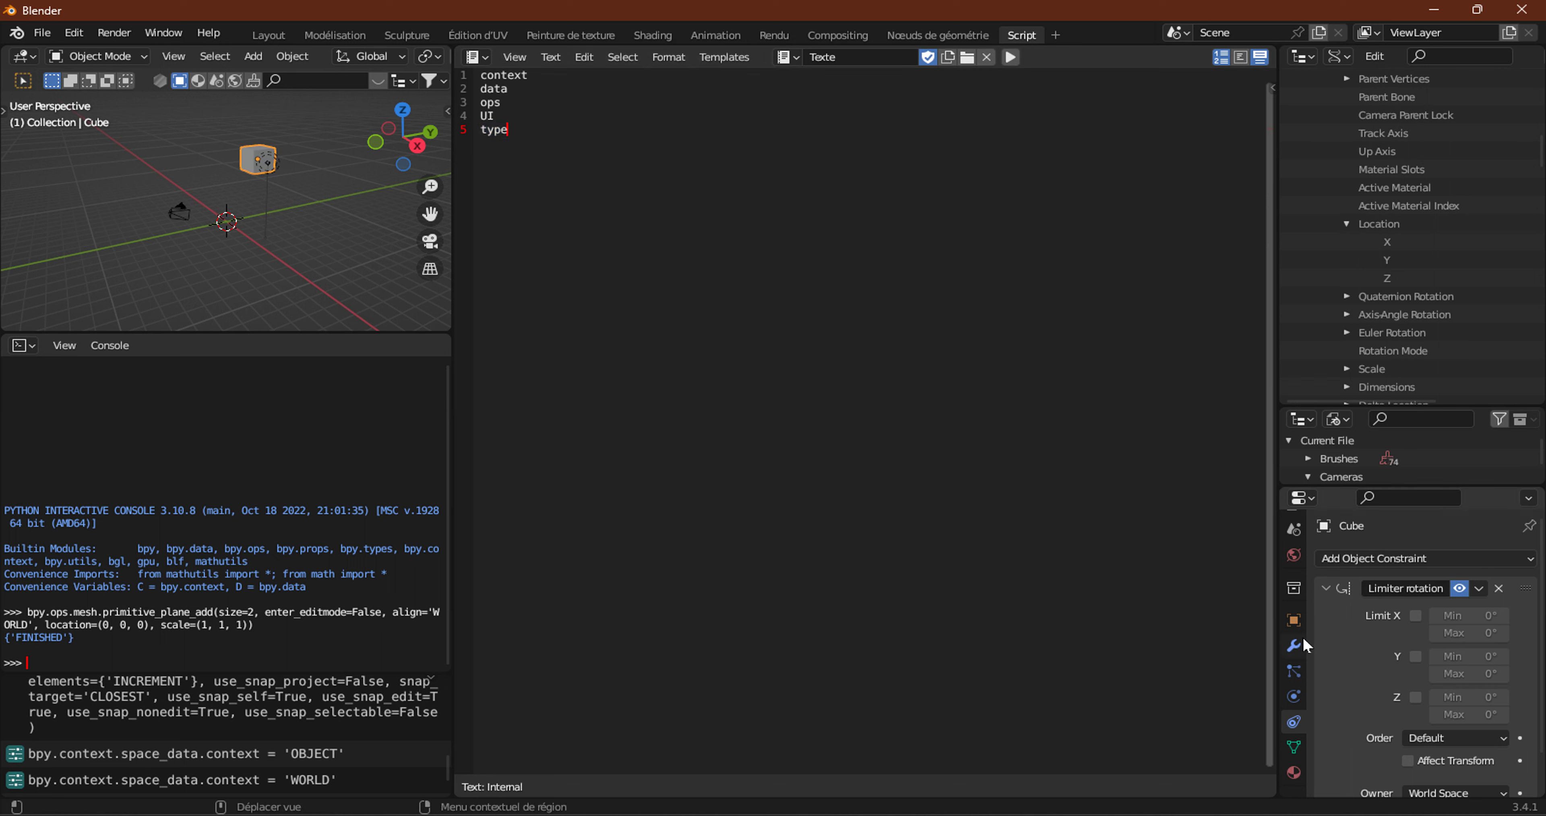
pyautogui.click(1297, 625)
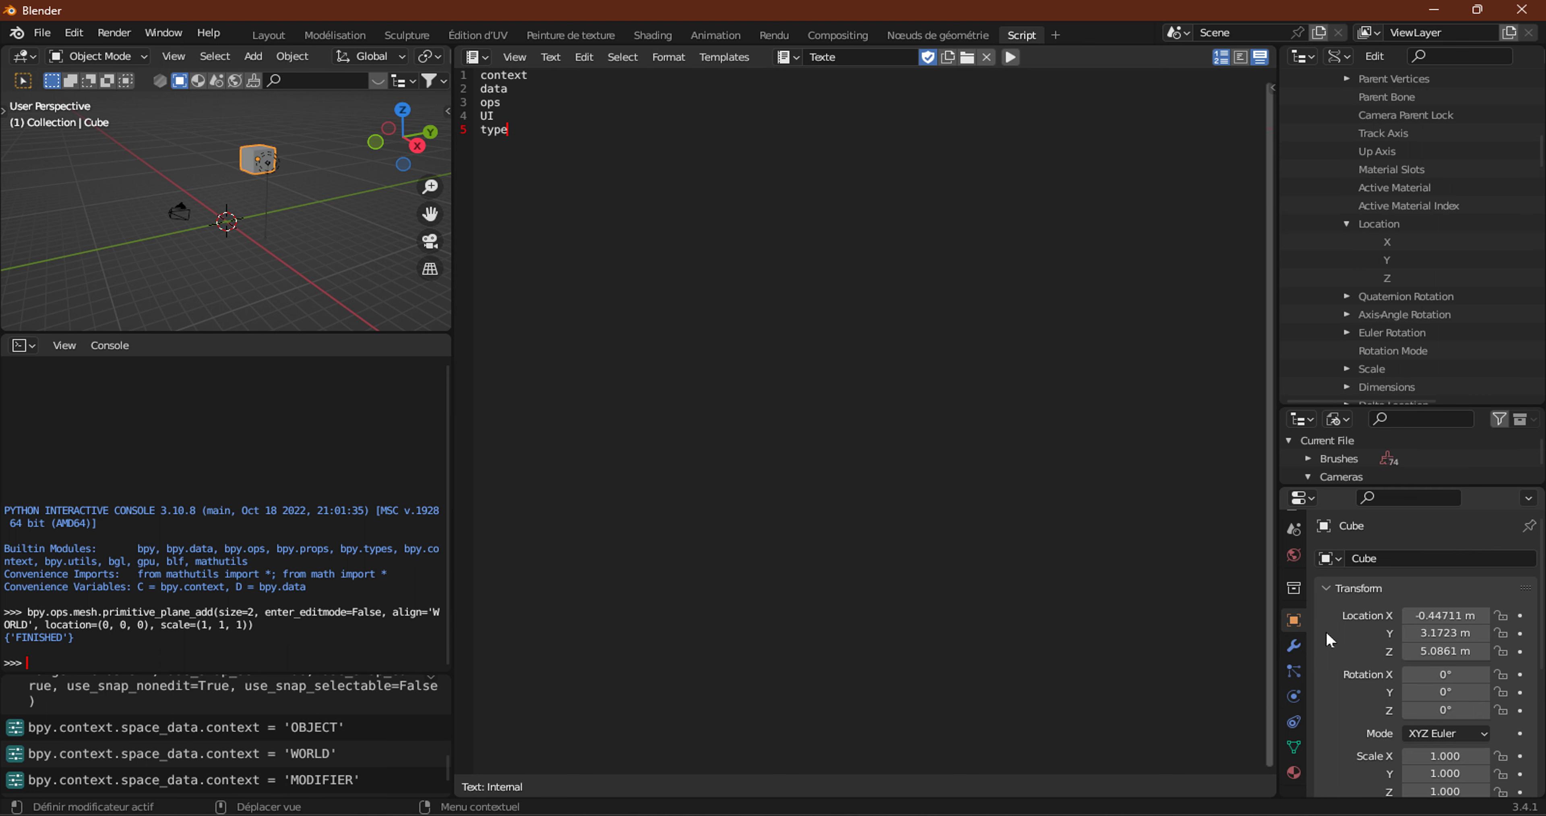
# Show the Cube's empty modifier stack, then select all five script lines from 'type' up to 'context'.
pyautogui.click(1294, 645)
pyautogui.click(1380, 557)
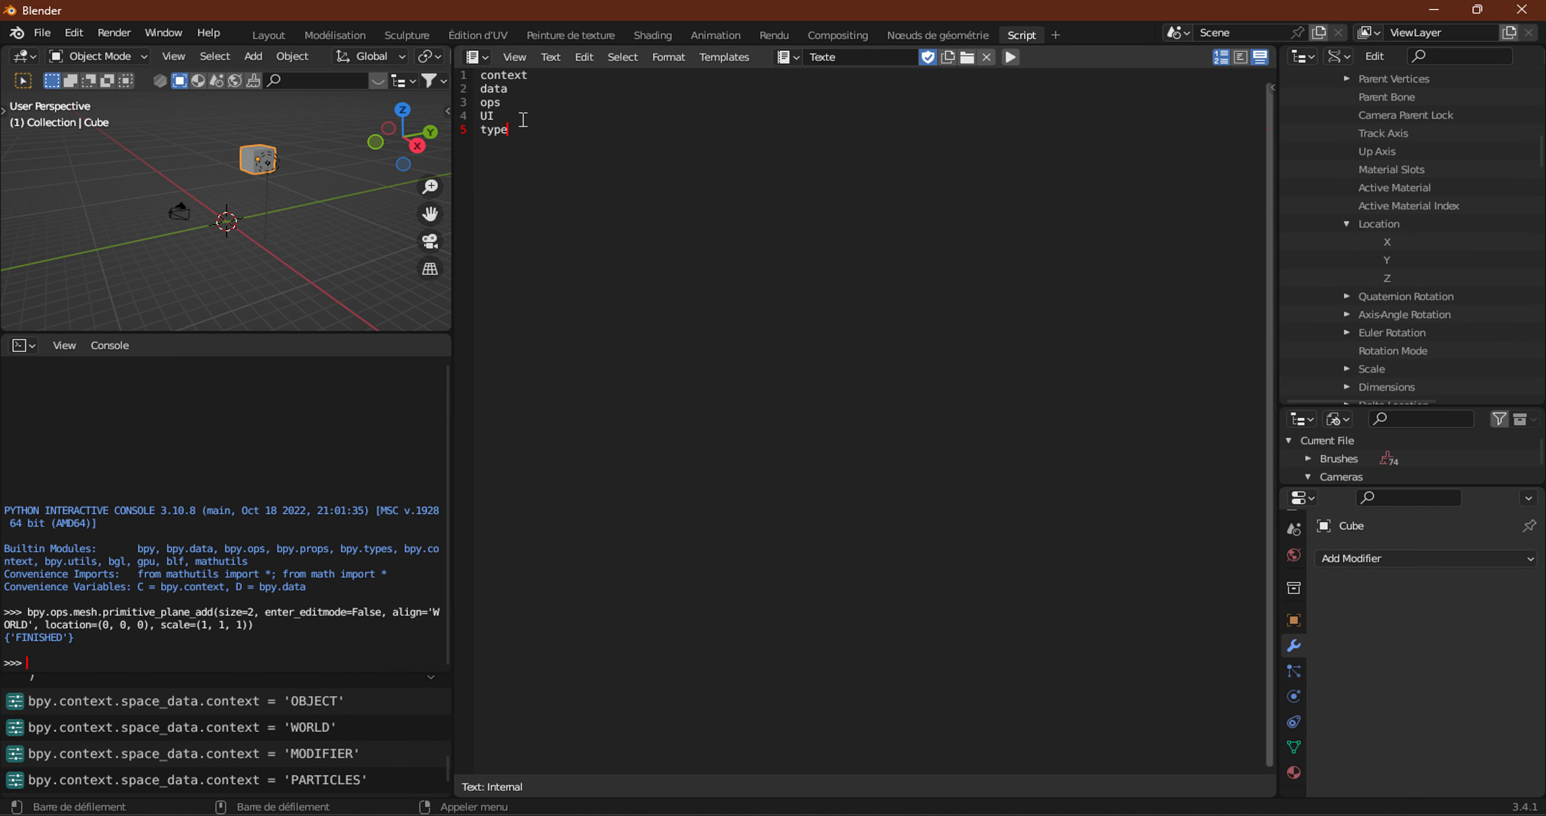
pyautogui.moveTo(509, 131); pyautogui.dragTo(476, 131)
pyautogui.click(519, 138)
pyautogui.moveTo(520, 130); pyautogui.dragTo(482, 73)
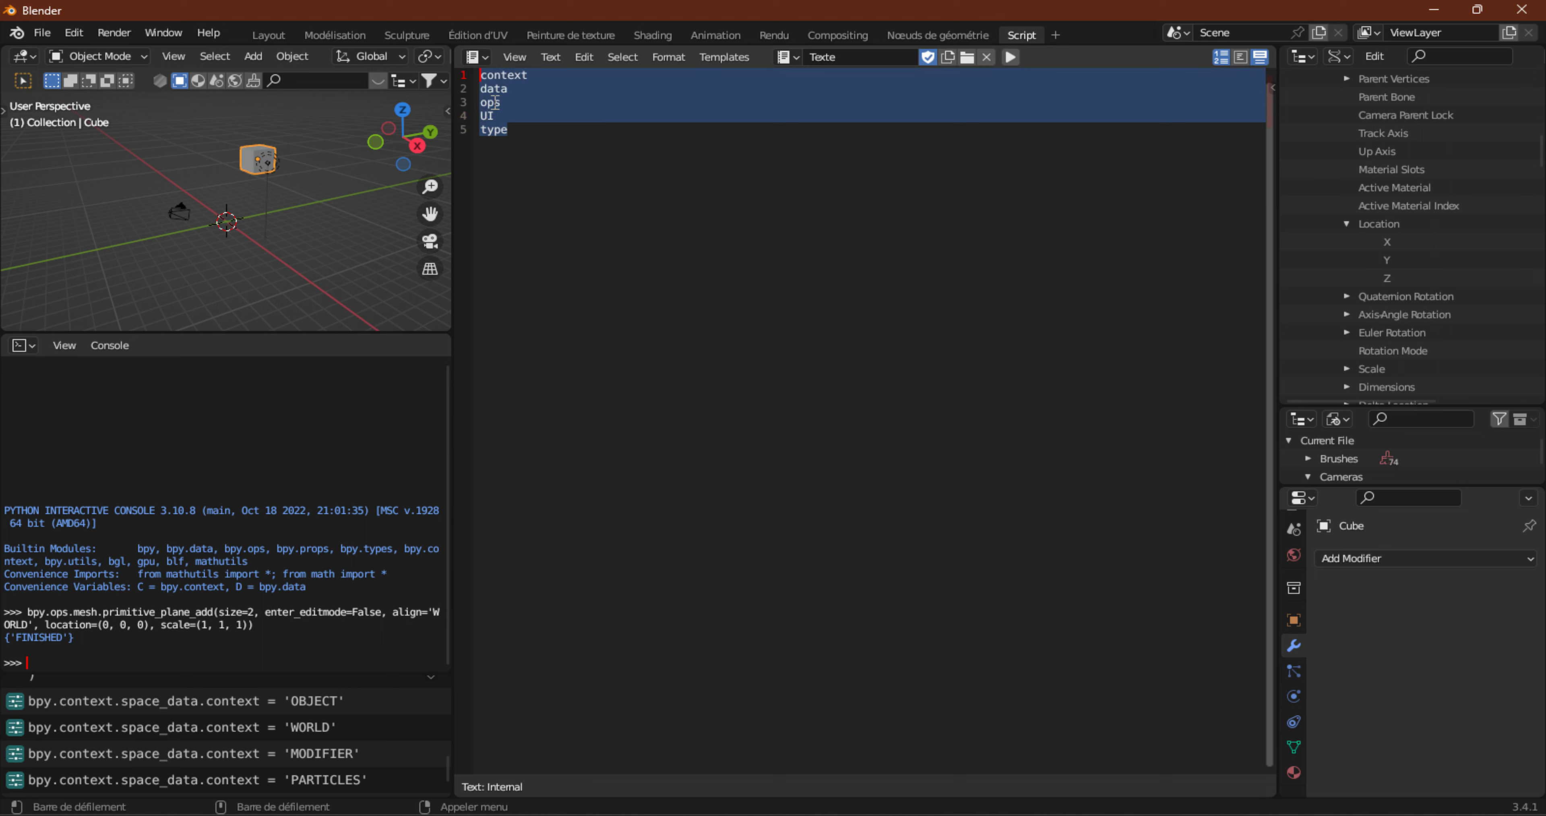